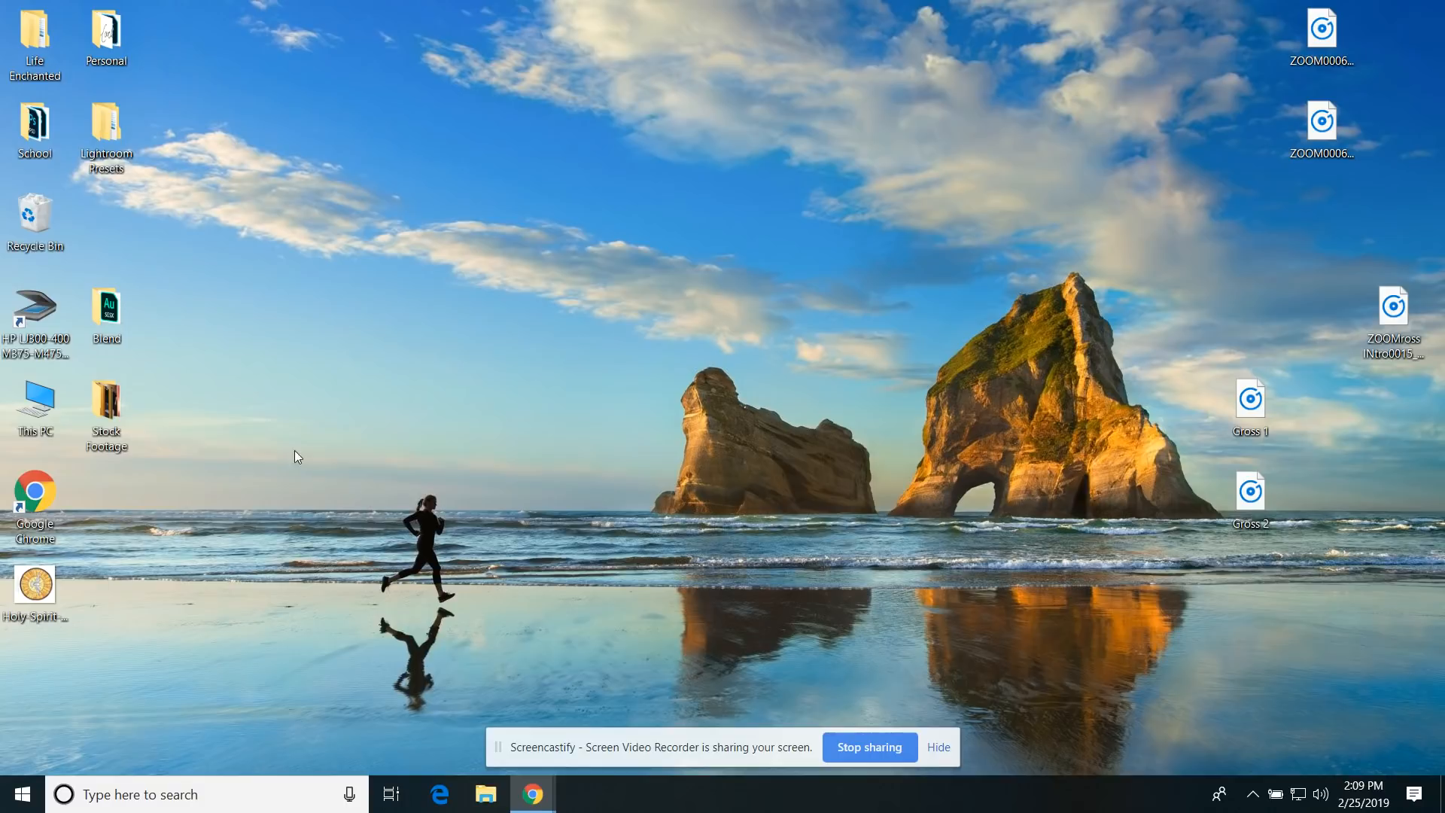
Step: Move the Stock Footage folder away from the other icons to an empty area of the desktop
drag(111, 408, 398, 321)
drag(341, 269, 476, 378)
click(451, 422)
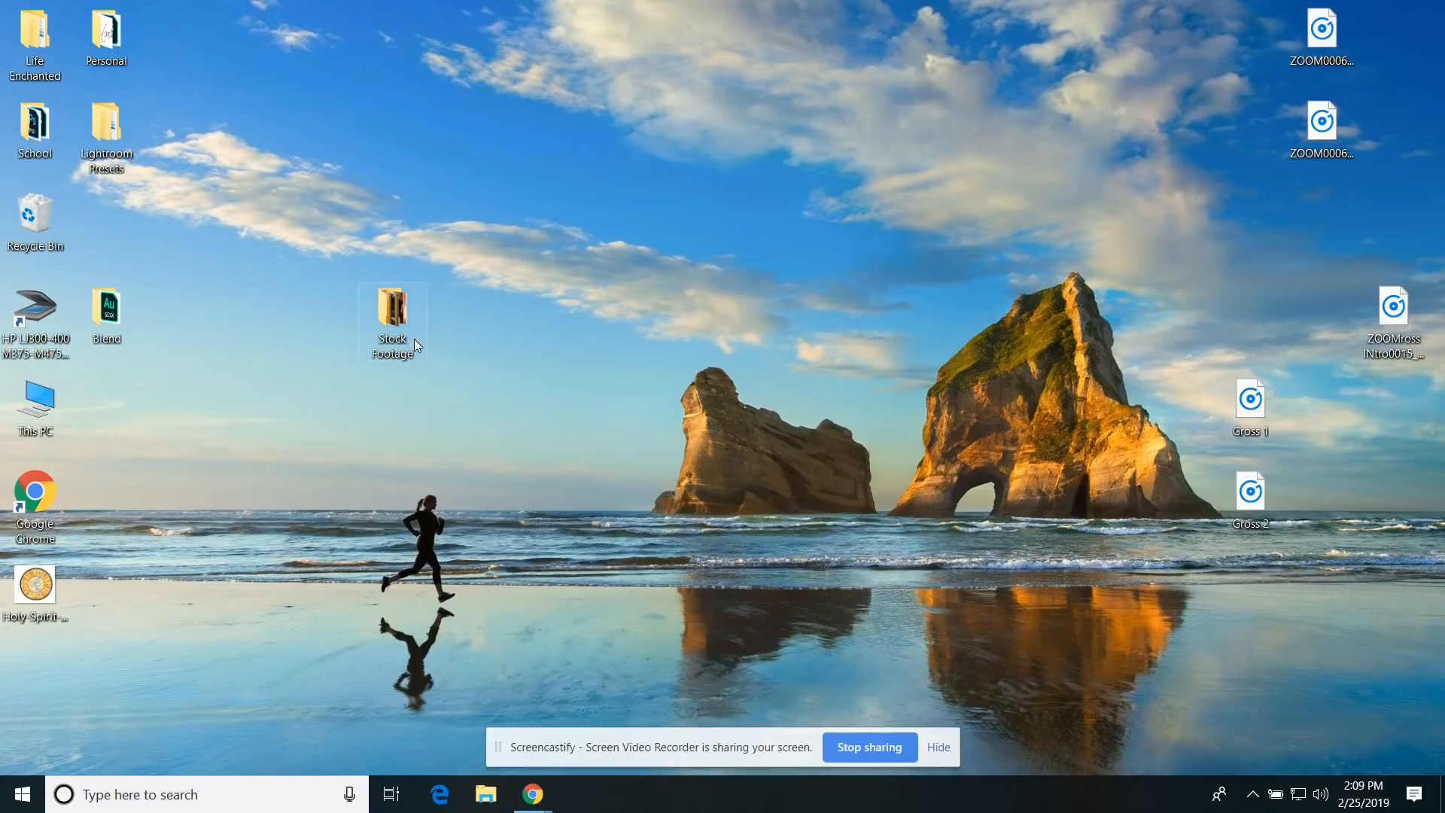
Step: Look at the folders and drives of This PC in File Explorer and close the window
click(486, 800)
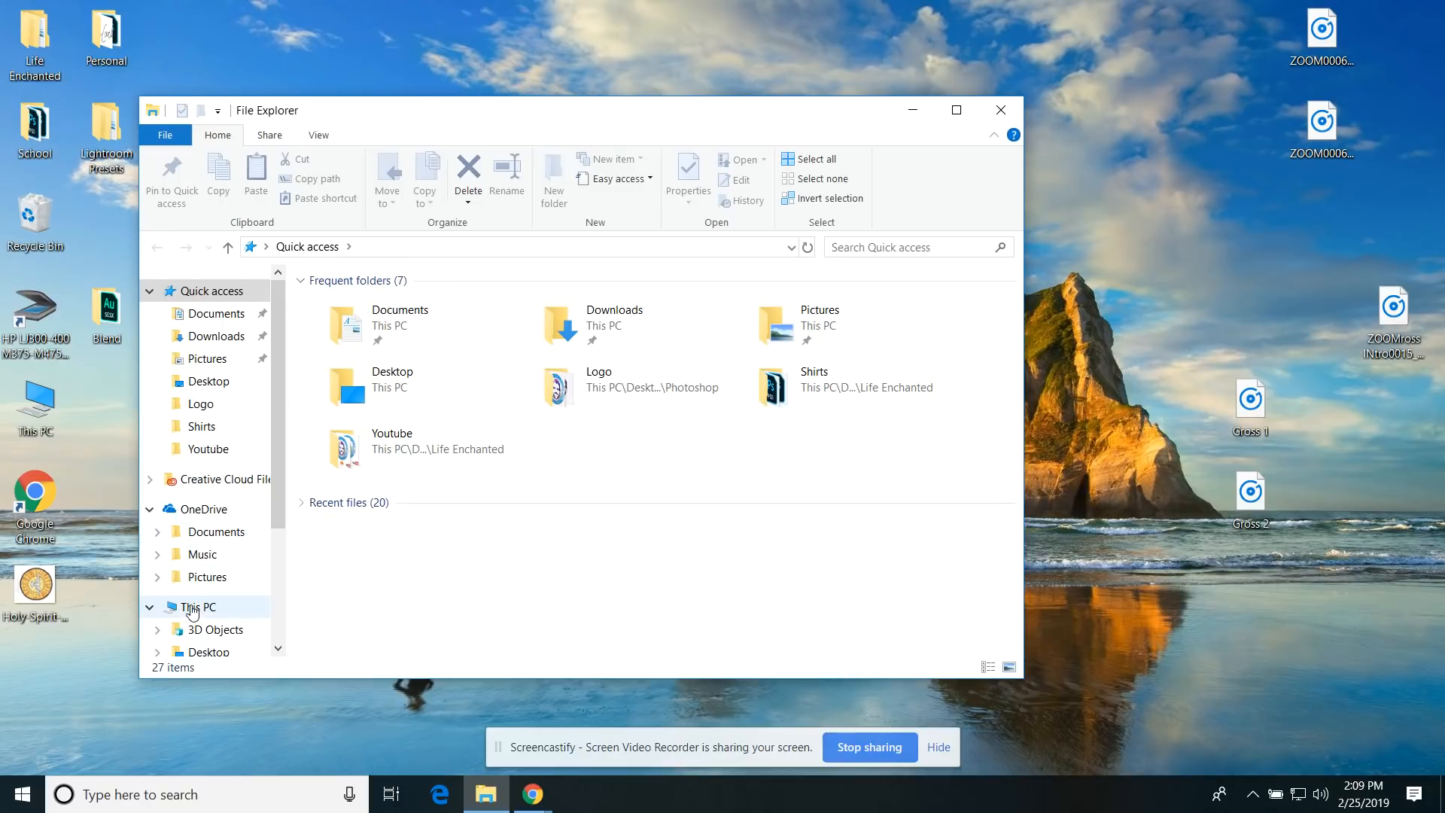
click(192, 609)
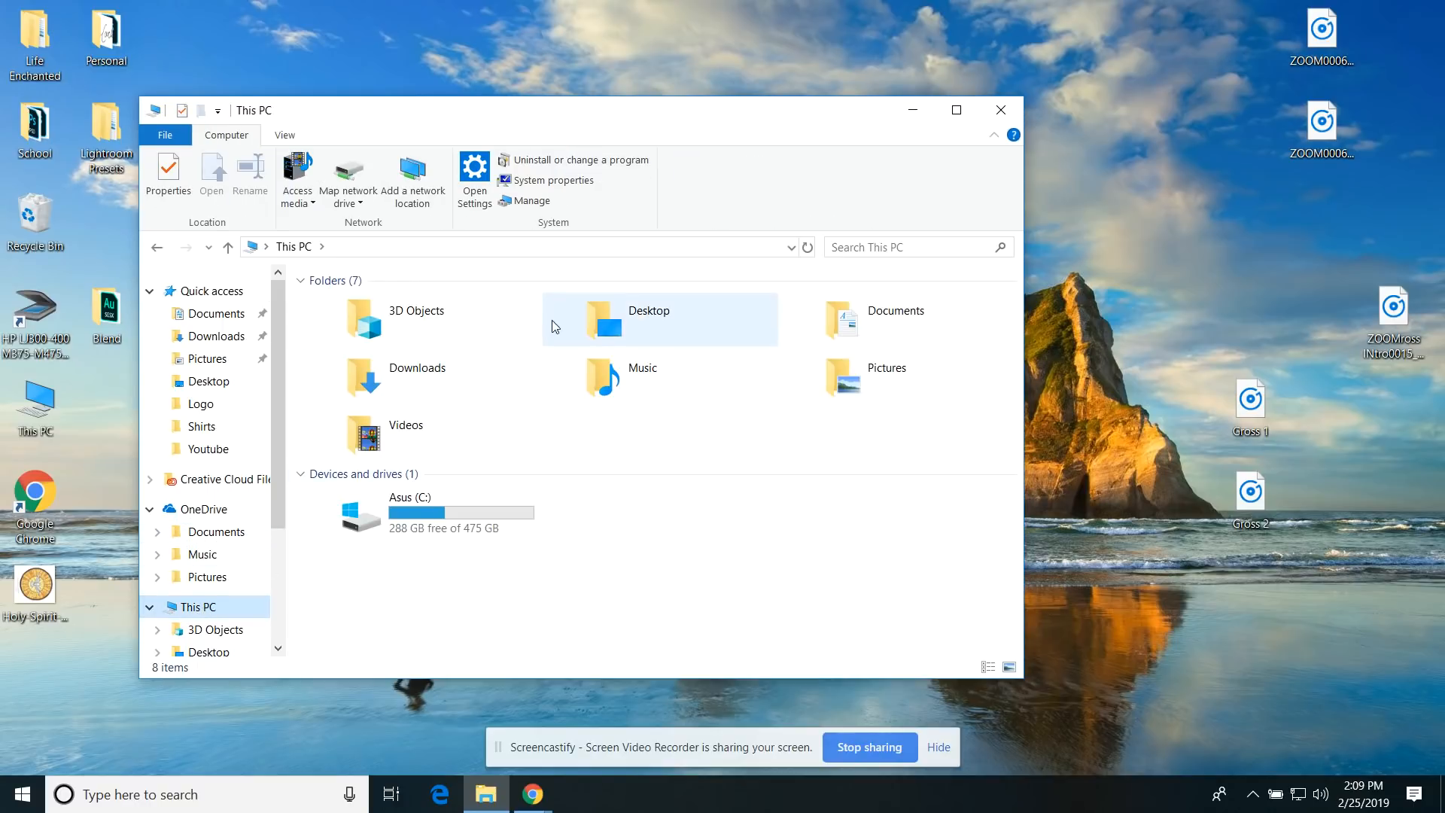
click(1001, 110)
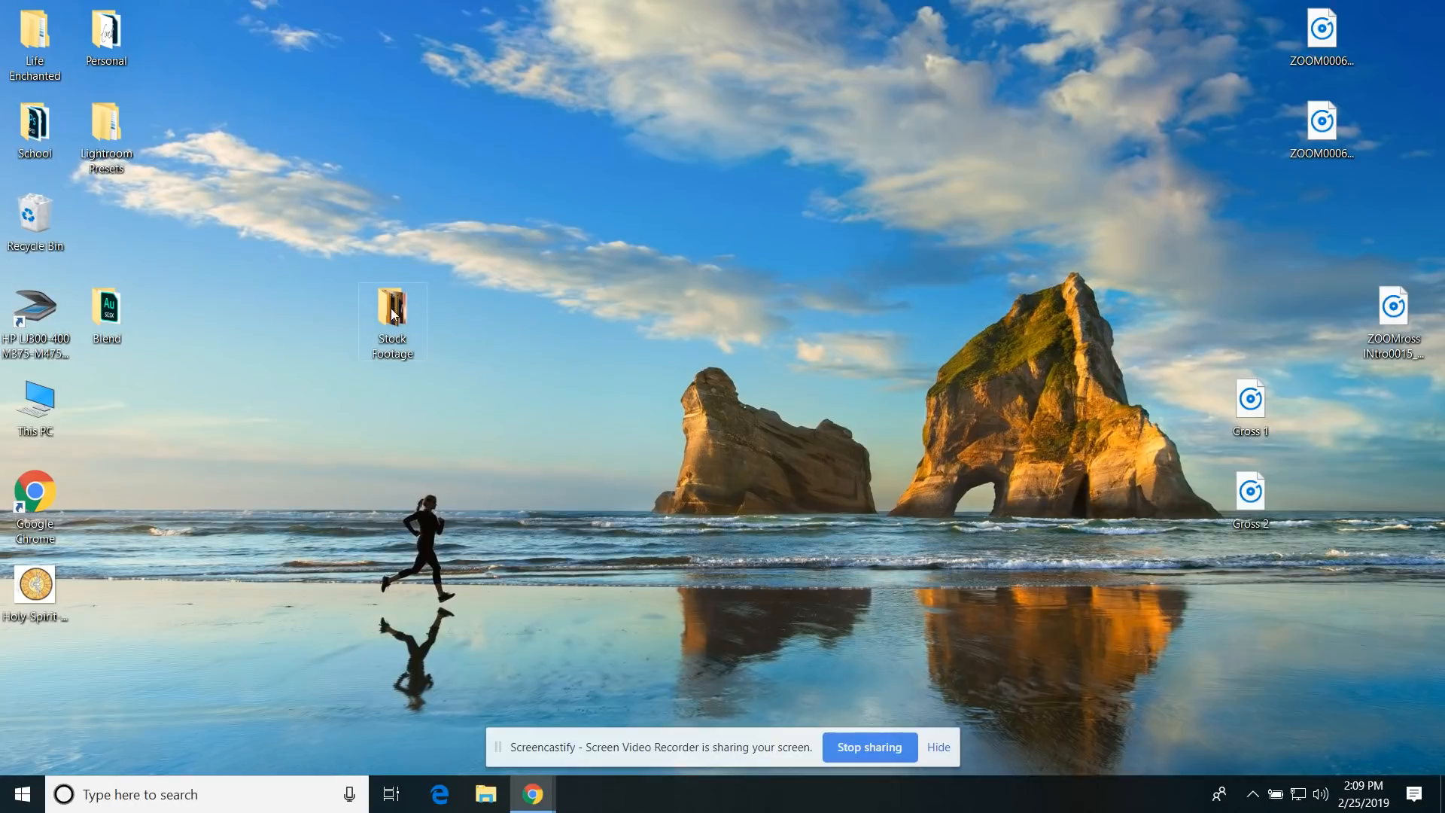
drag(392, 313, 435, 339)
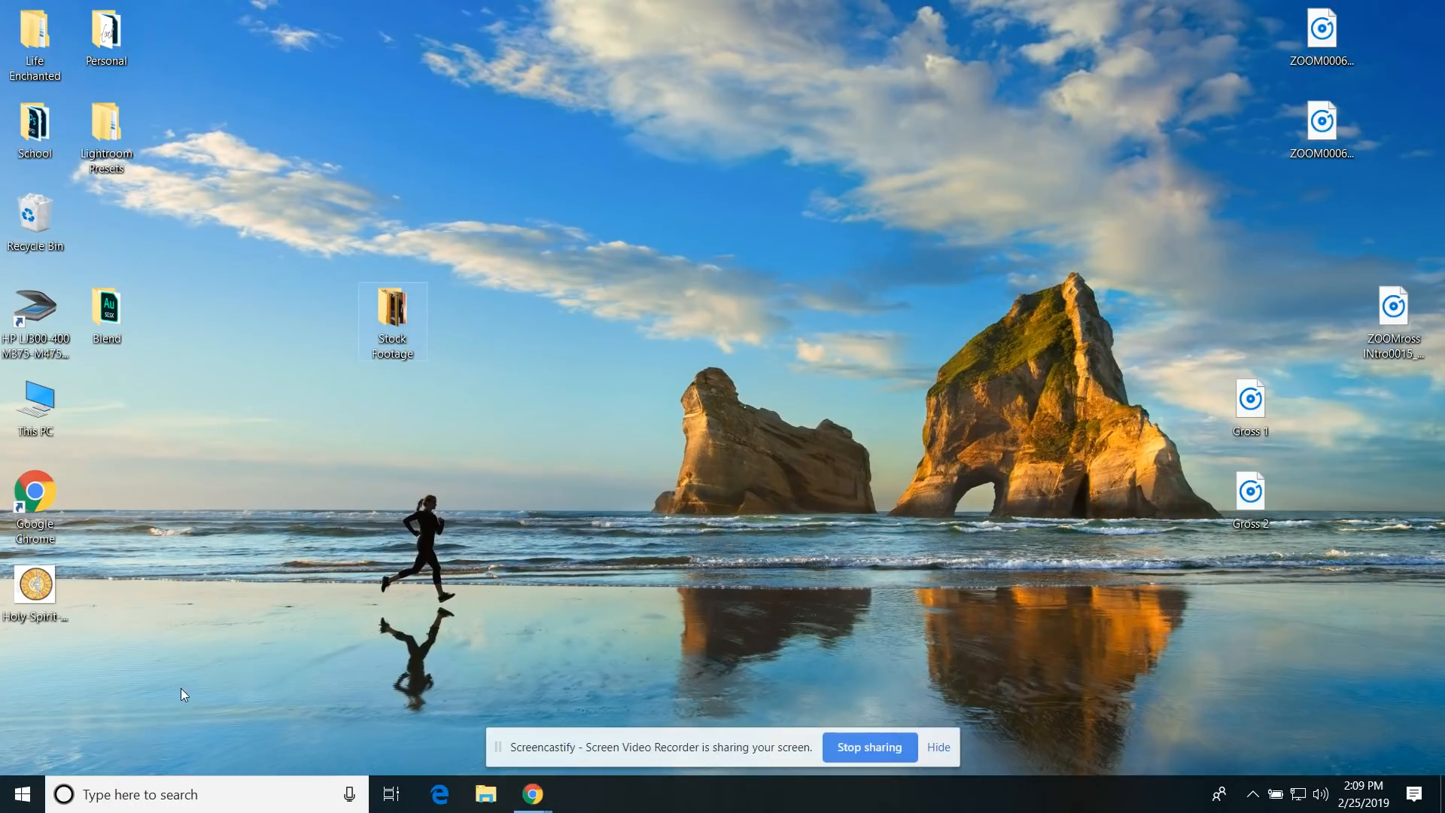
Step: Search for "adobe", launch Adobe Premiere Pro CC 2018 and hide the screen-sharing notice
click(21, 795)
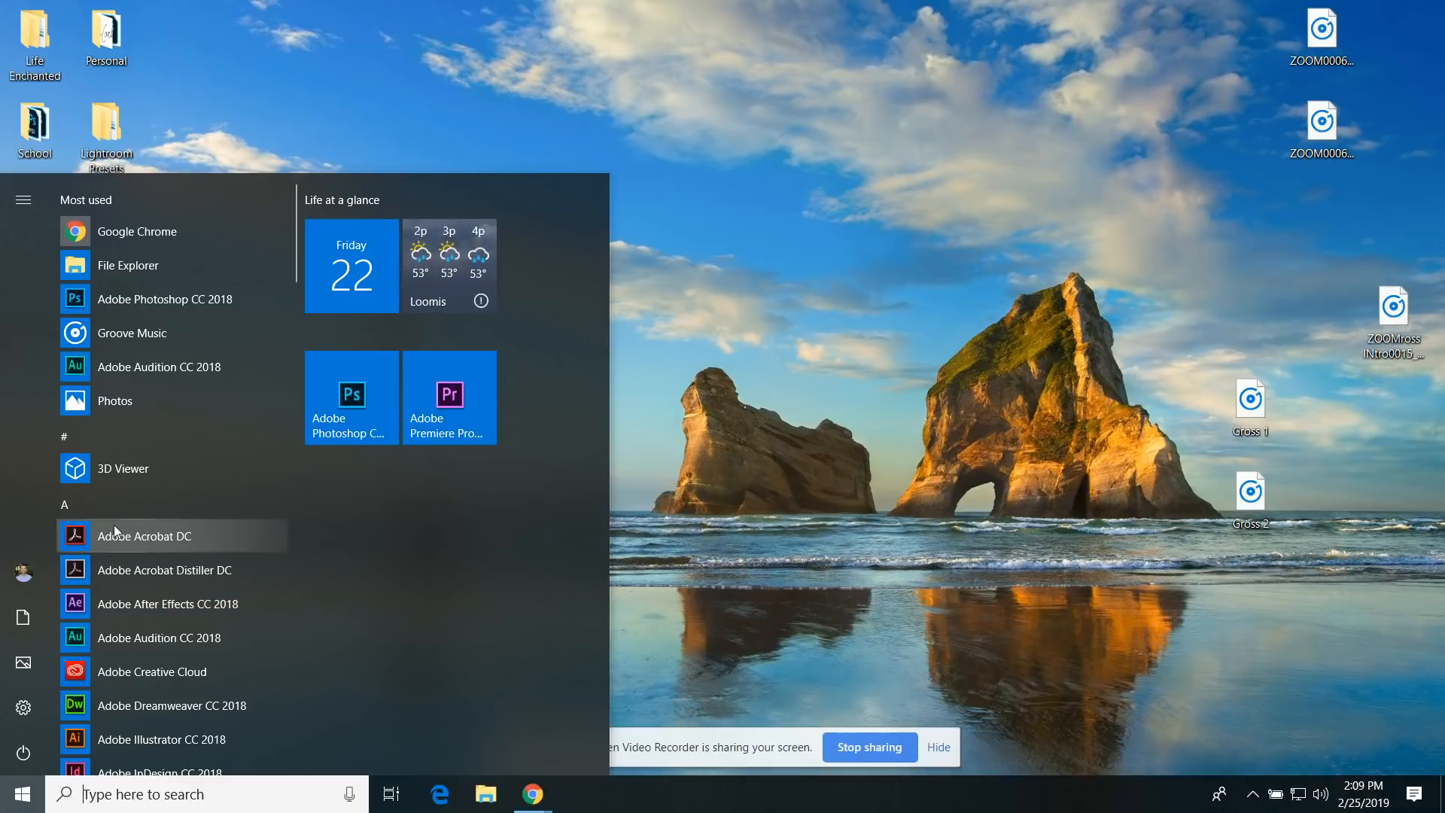
click(117, 794)
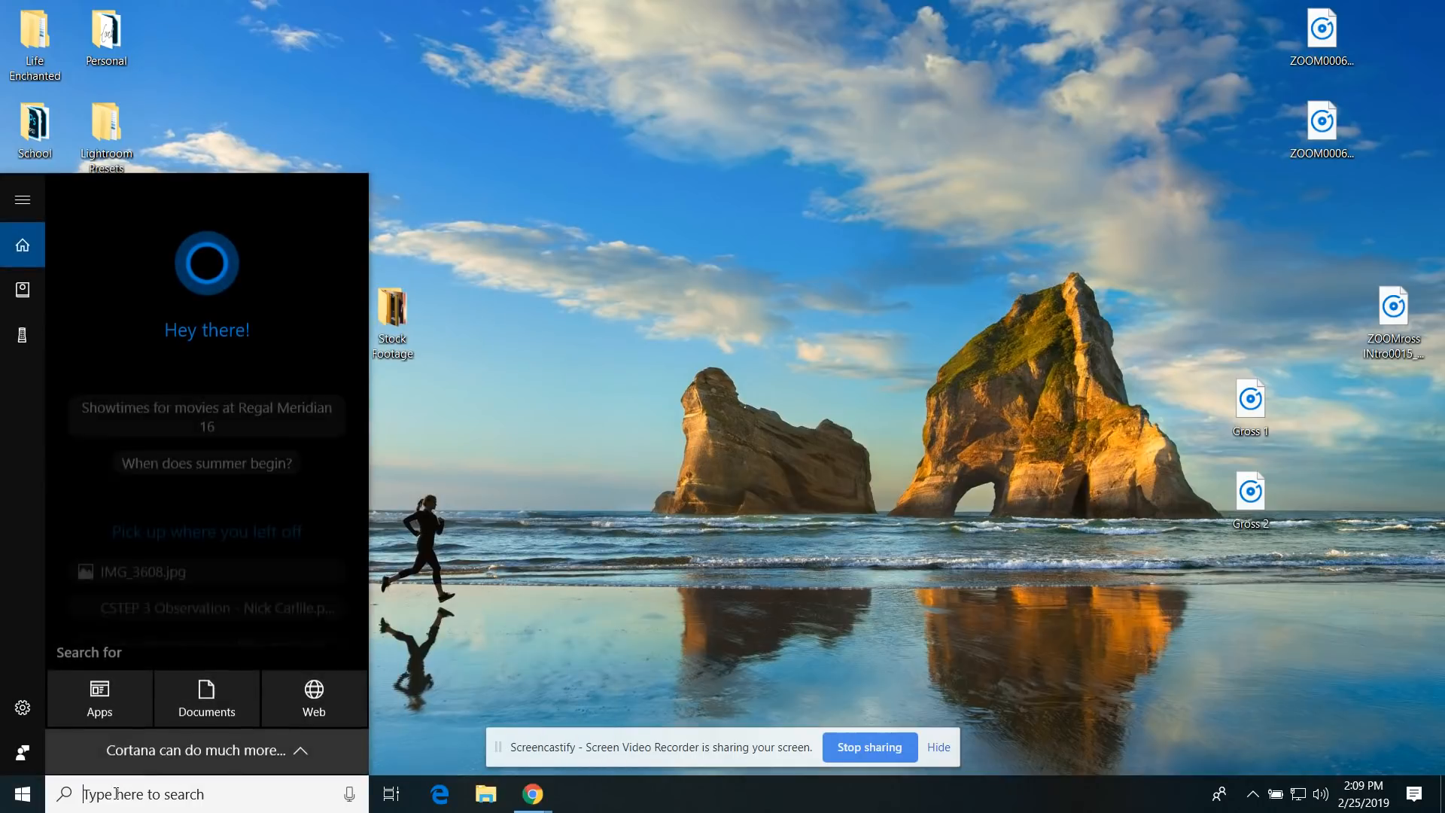
text(adobe)
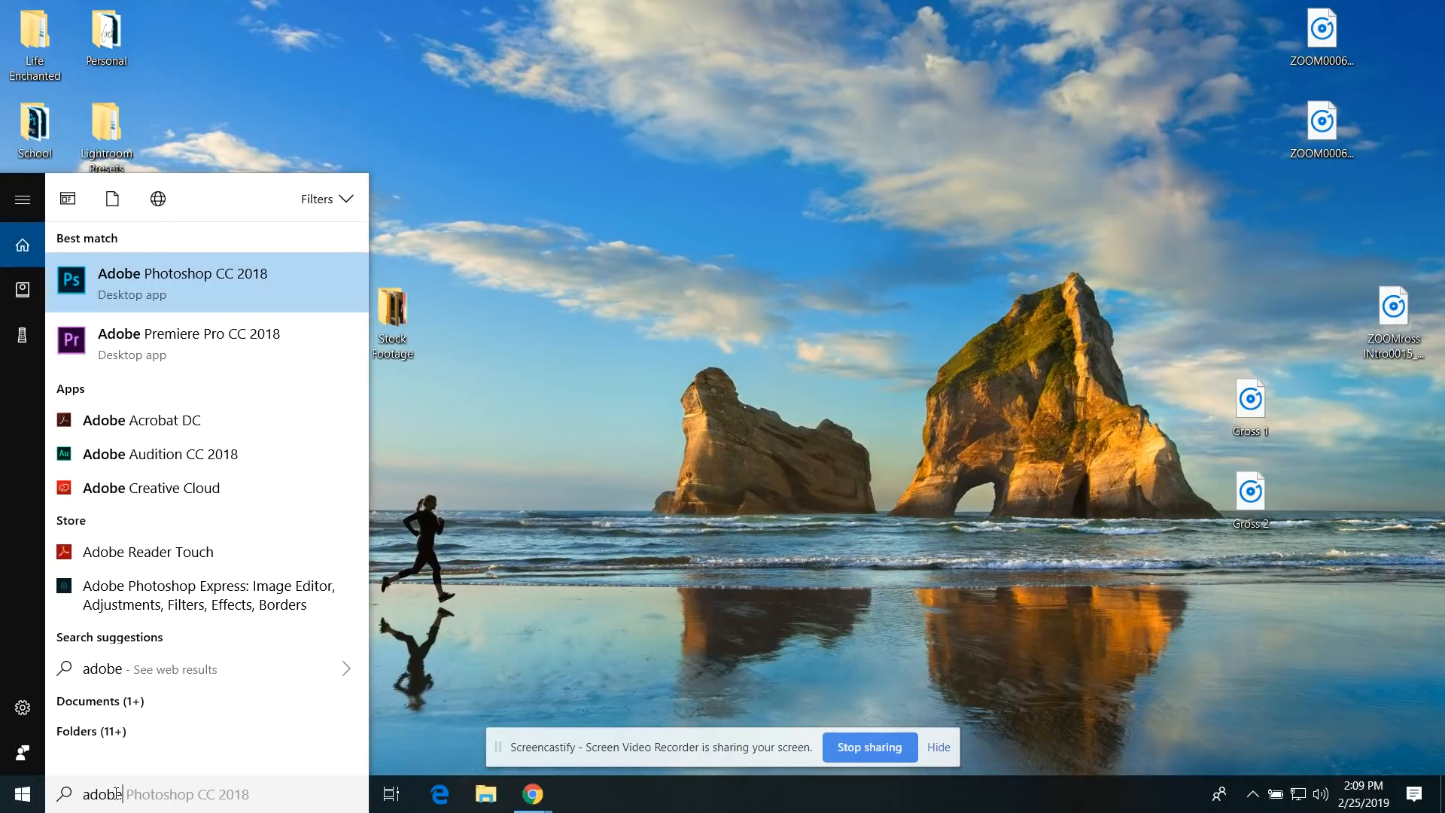
click(219, 342)
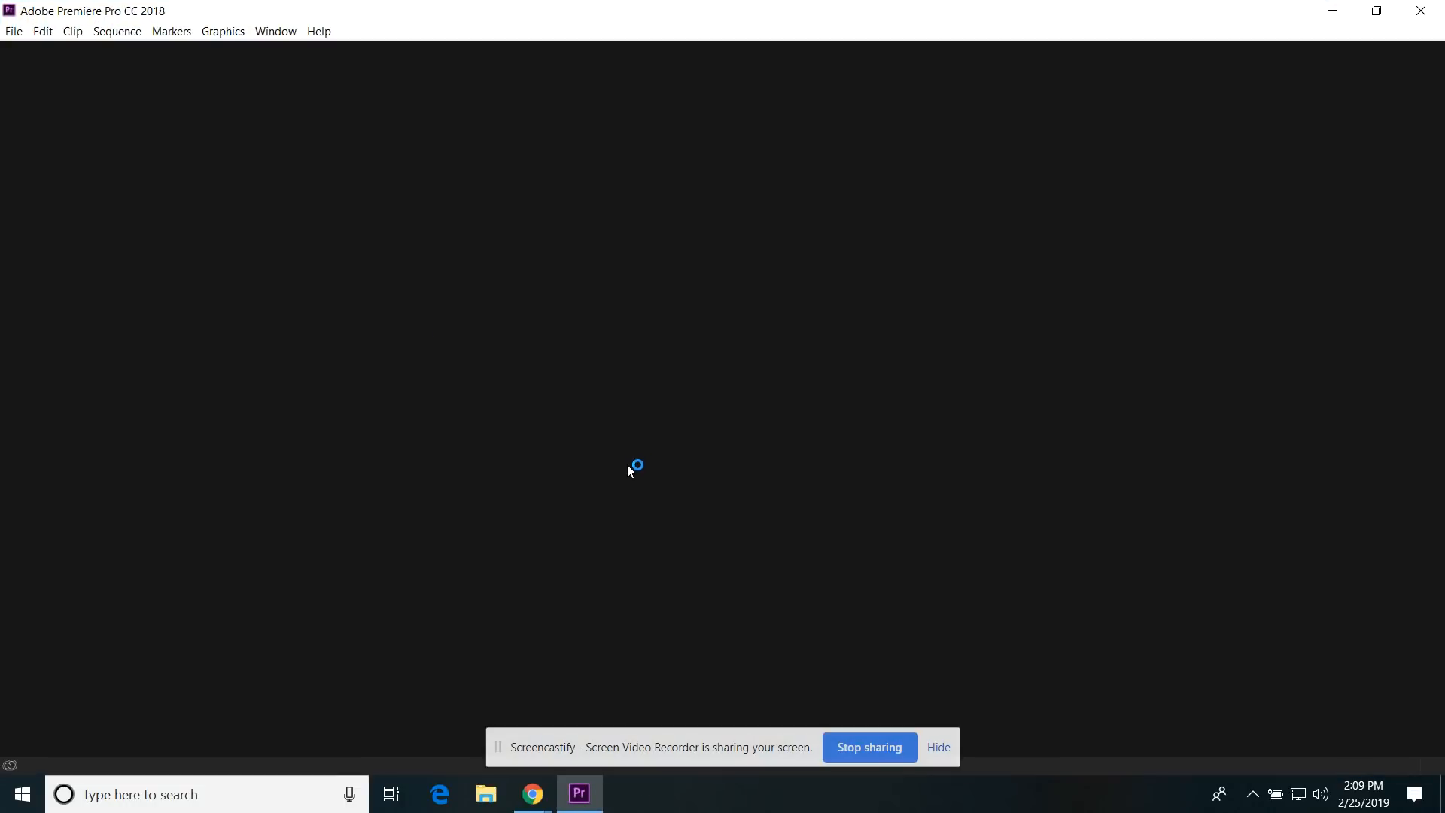
click(939, 748)
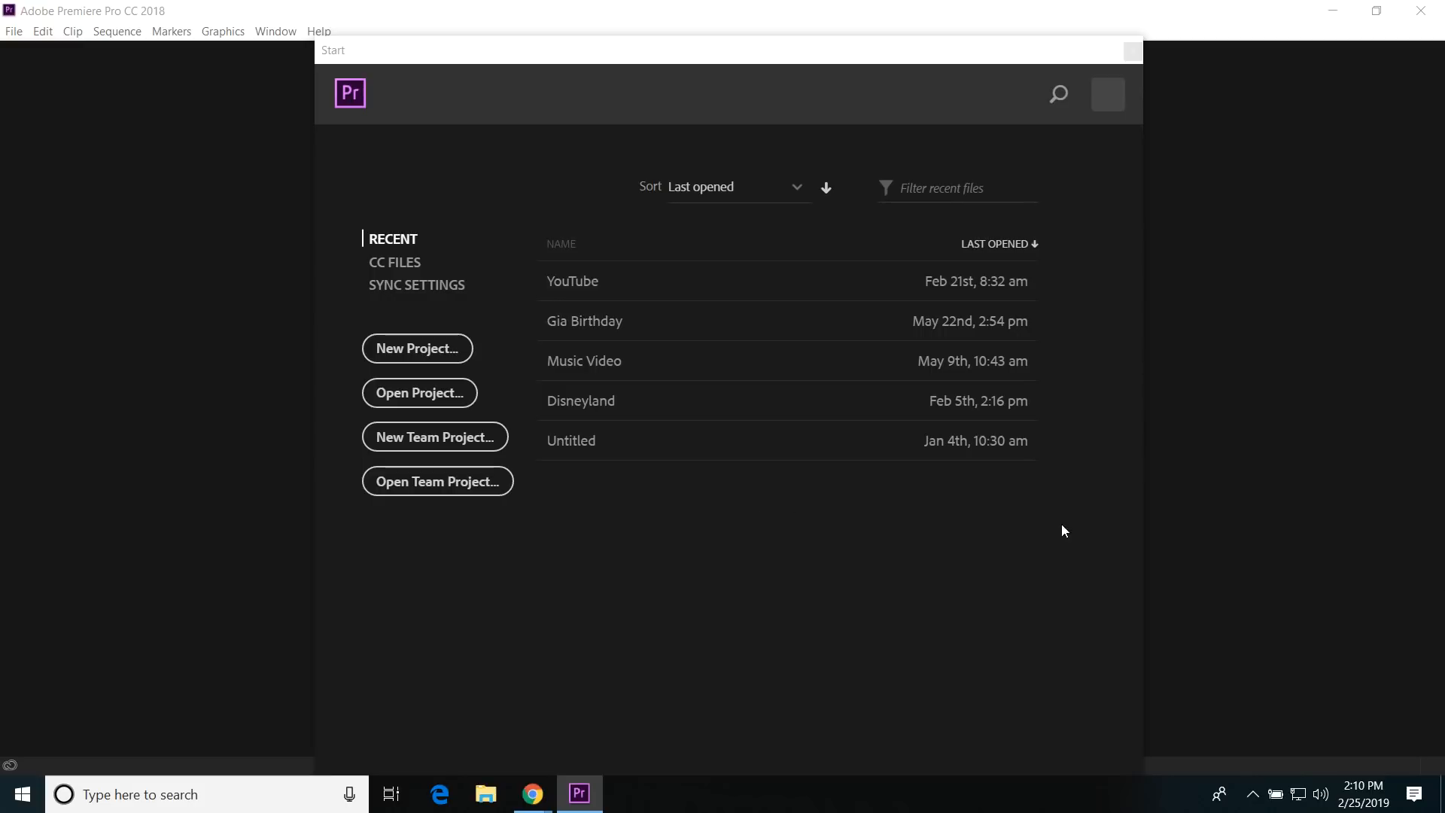
Step: Create a new project named Practice Edit, keeping the Youtube folder inside Life Enchanted as its location
click(410, 349)
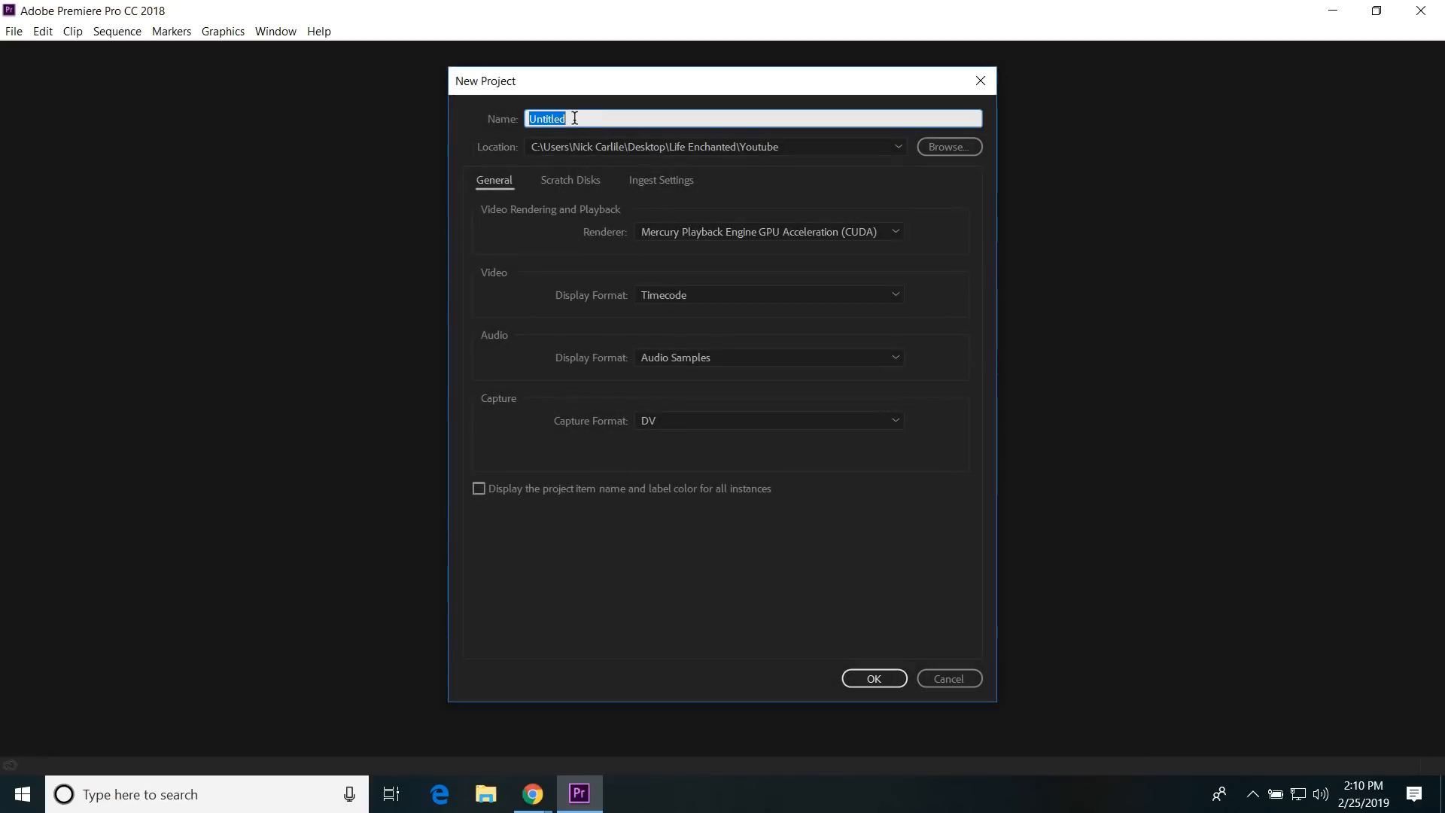
click(575, 118)
text(PPractice Edit)
click(939, 141)
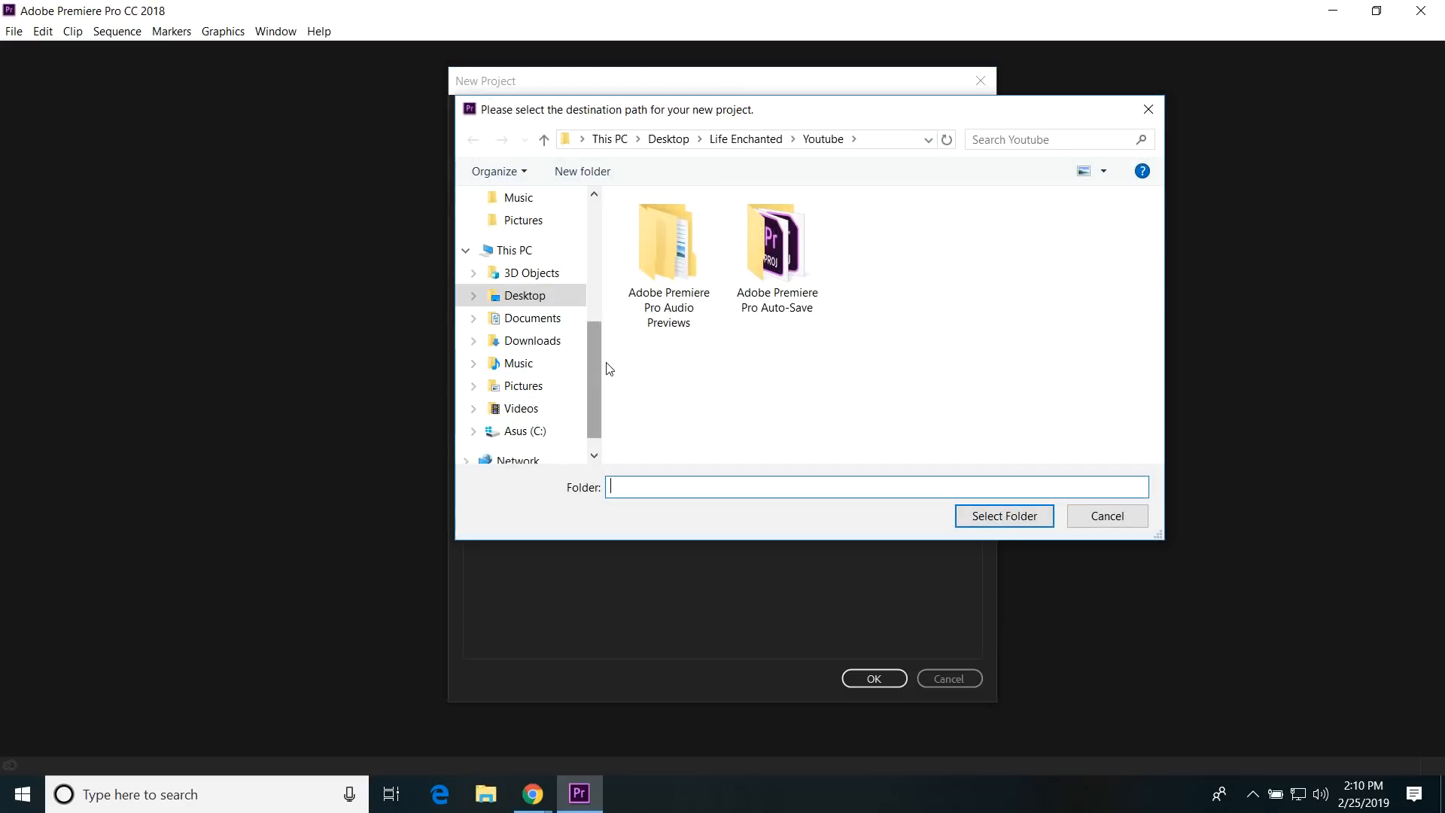
scroll(598, 360, down, 1)
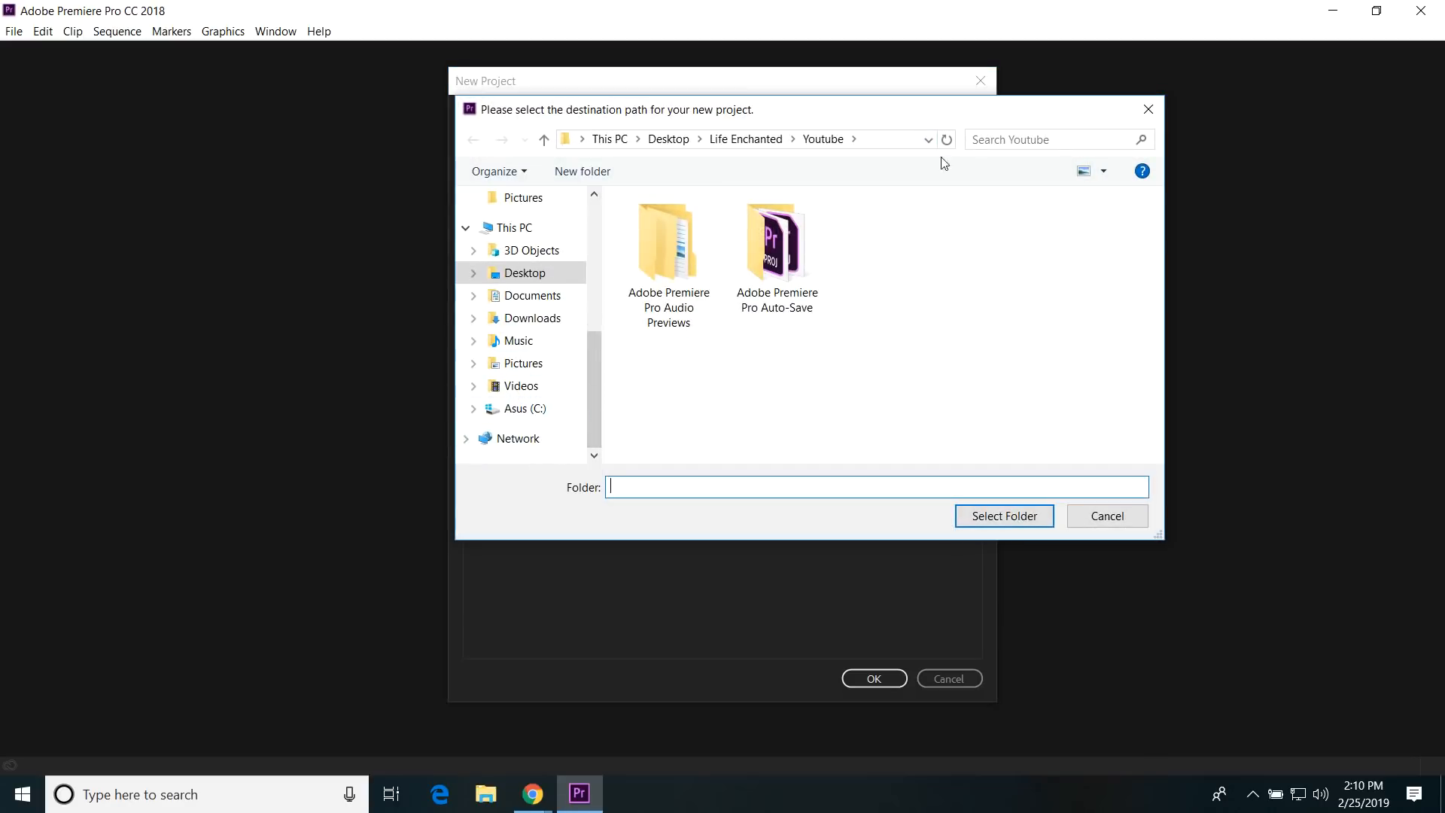
click(1135, 519)
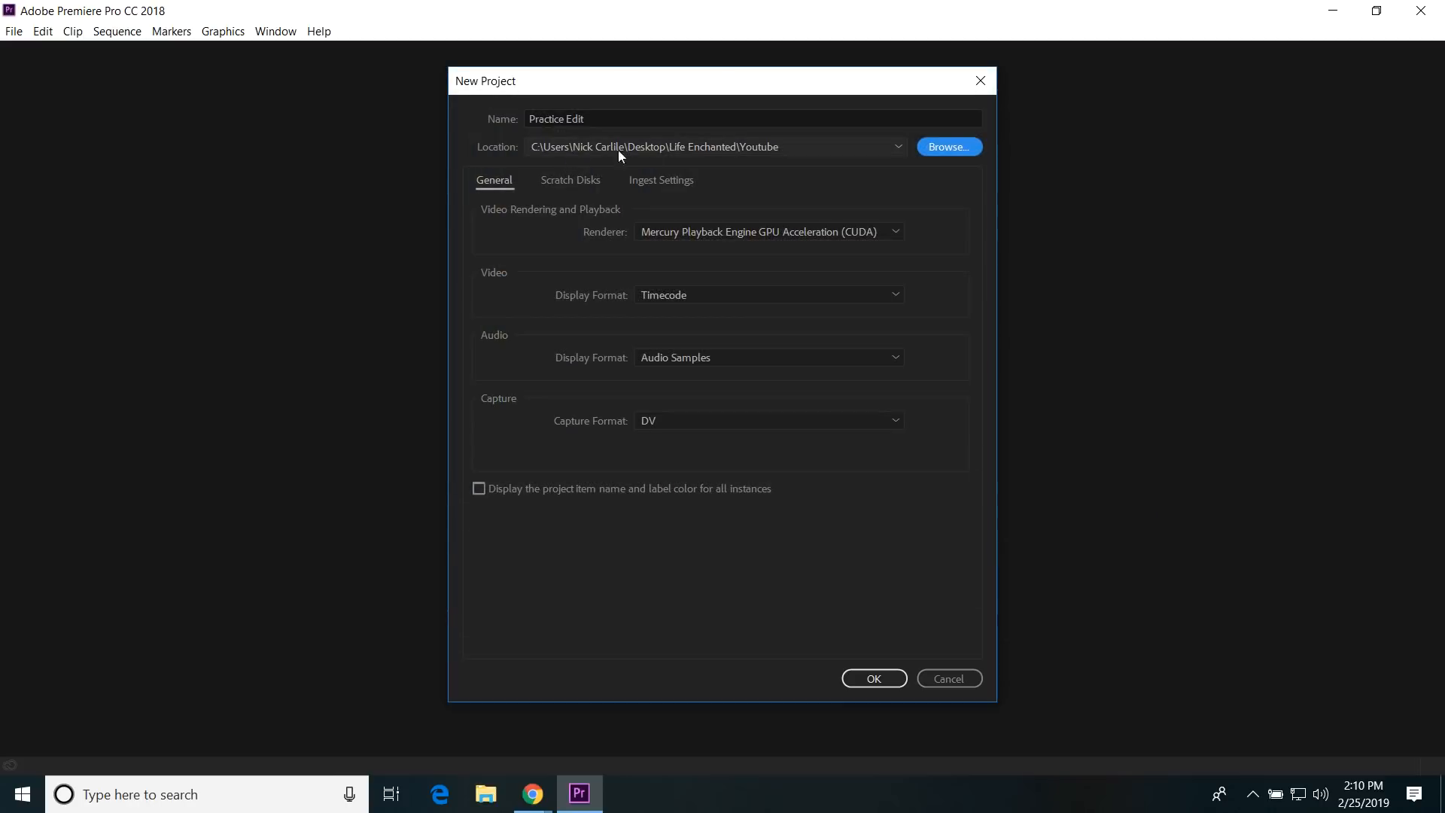
click(875, 679)
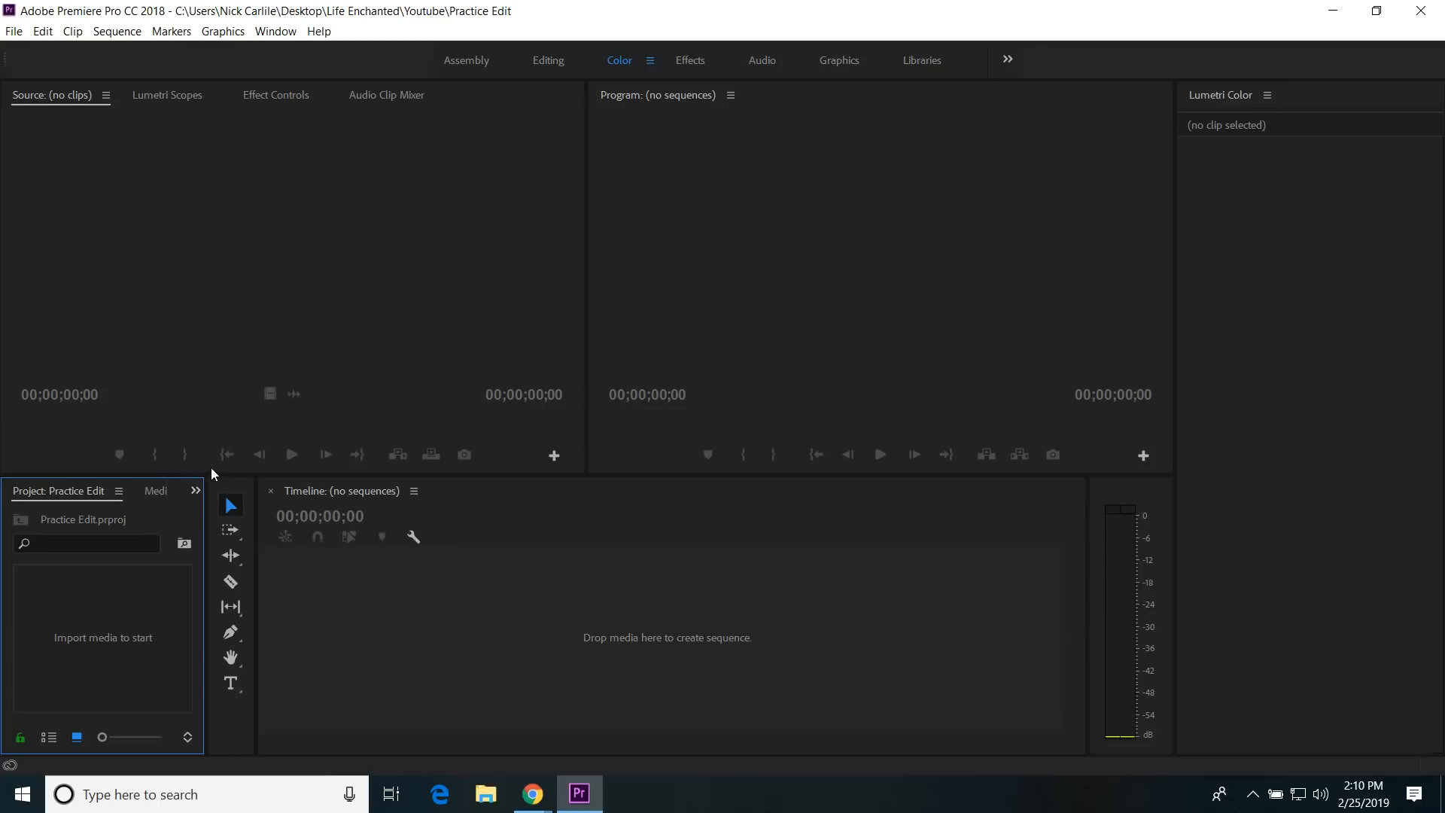
Step: Widen the Project panel and look over the Source, Program, Timeline and Project panels in turn
drag(205, 503, 396, 496)
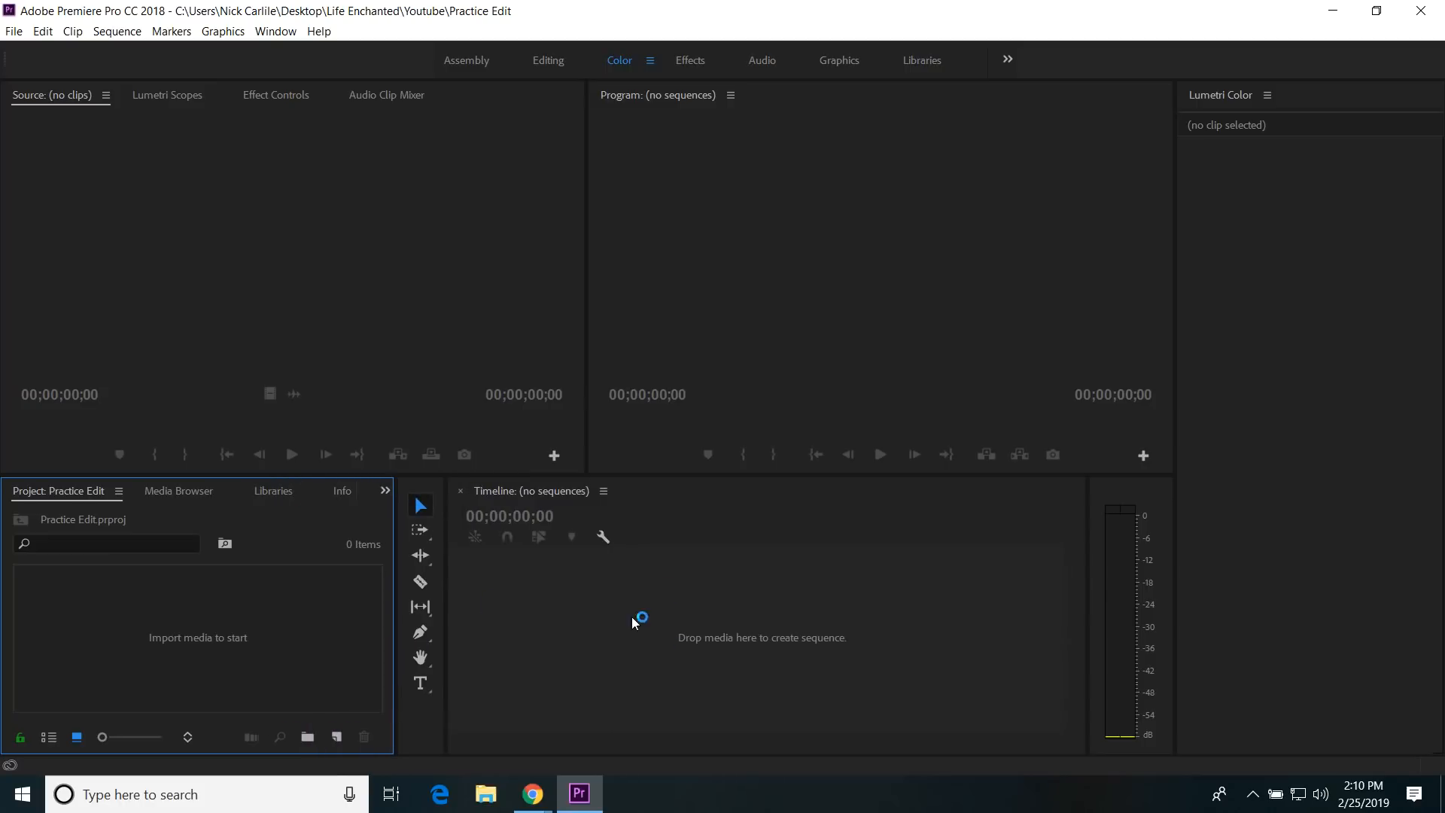
click(426, 367)
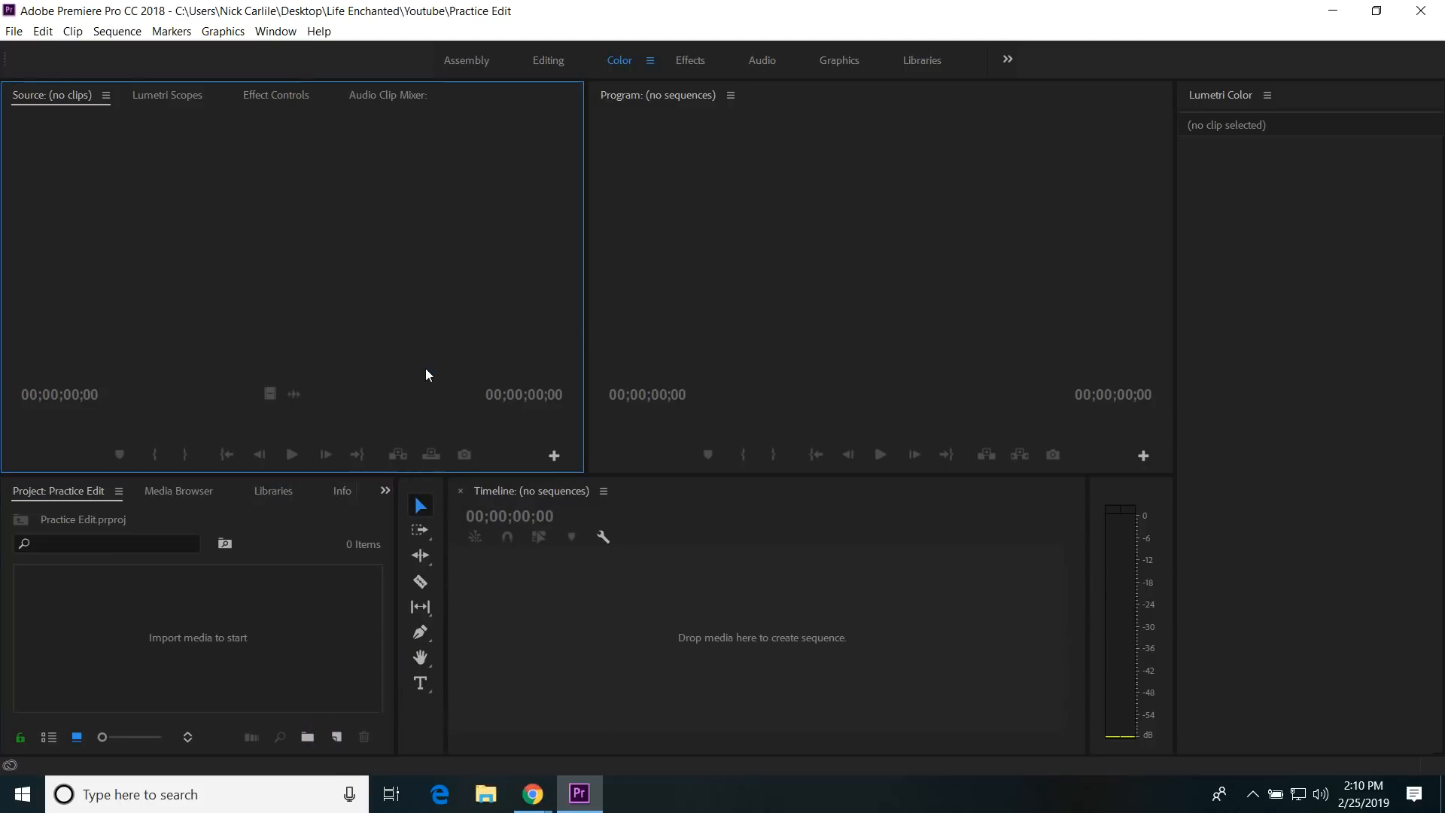
click(801, 288)
click(707, 594)
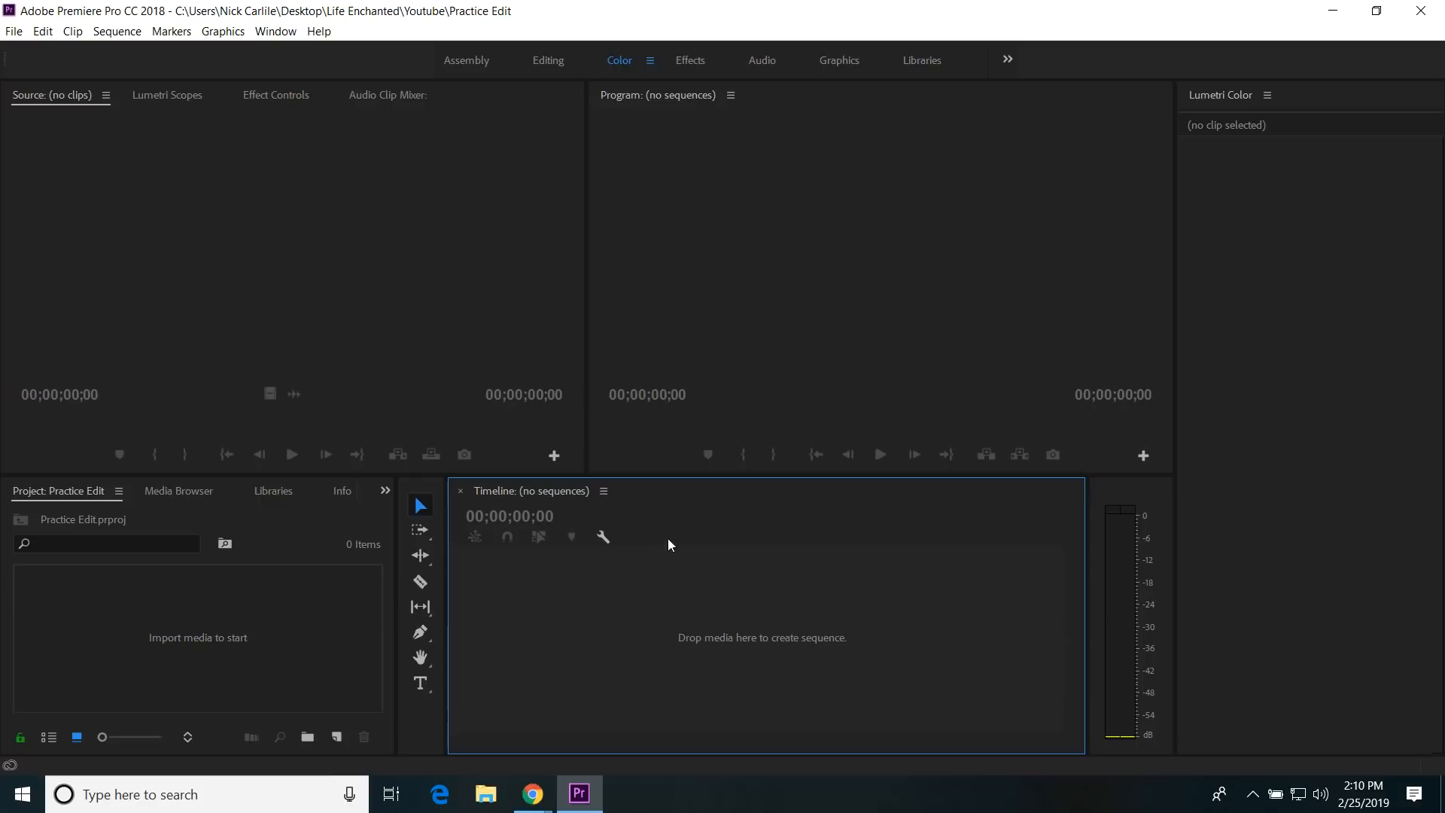
click(727, 273)
click(372, 394)
click(323, 523)
click(631, 603)
click(693, 310)
click(491, 321)
click(305, 517)
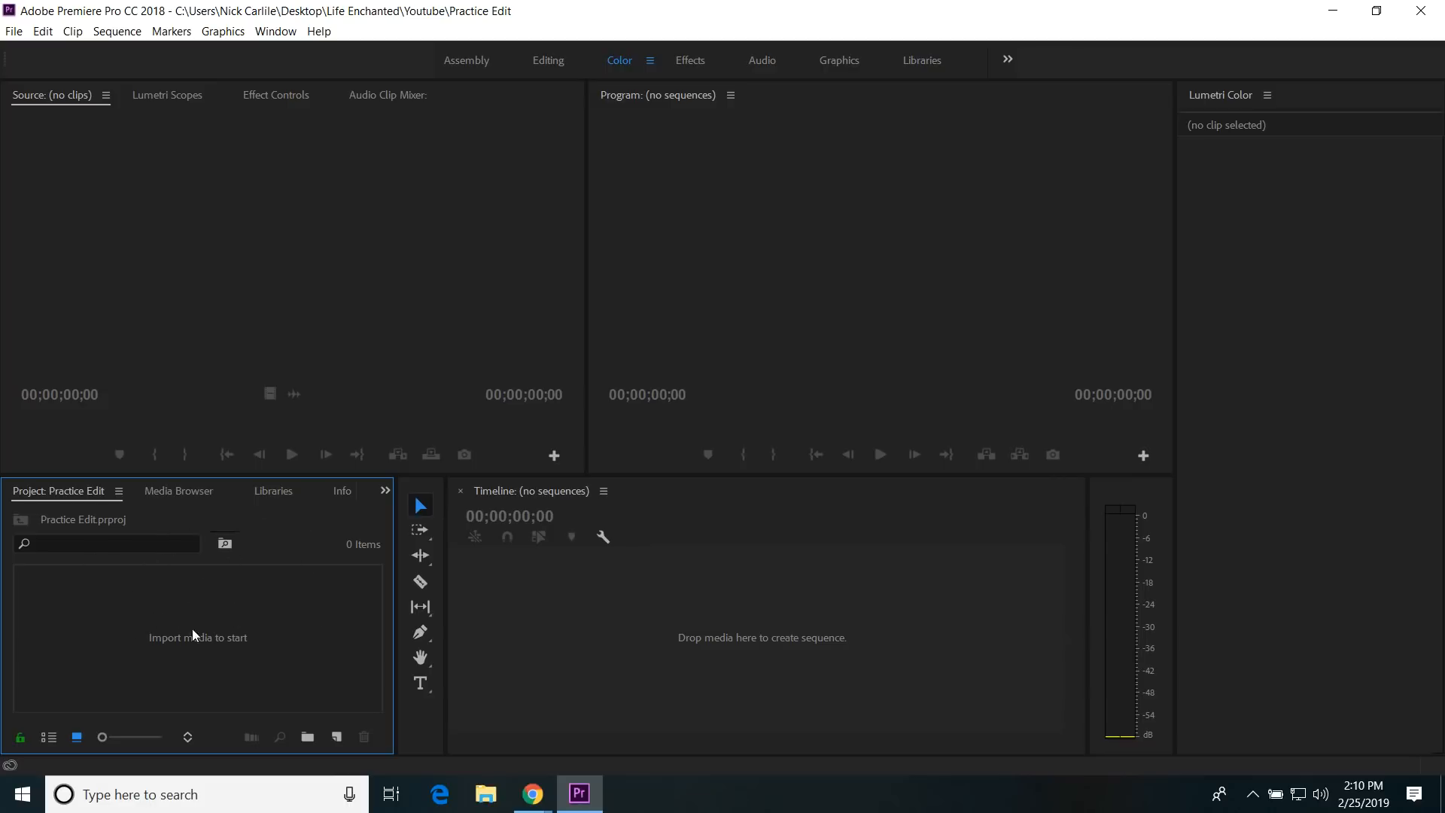
click(320, 193)
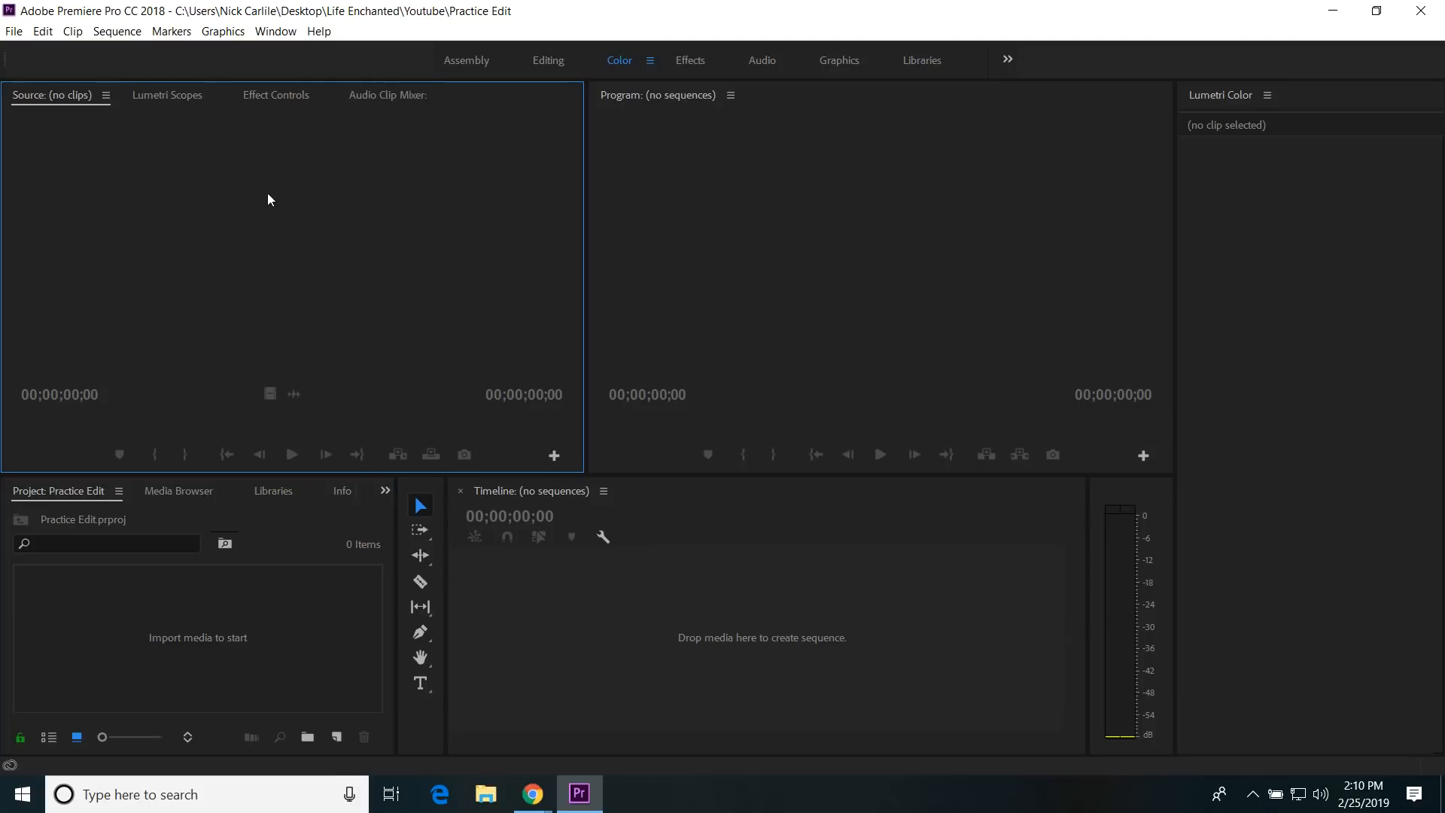
click(624, 589)
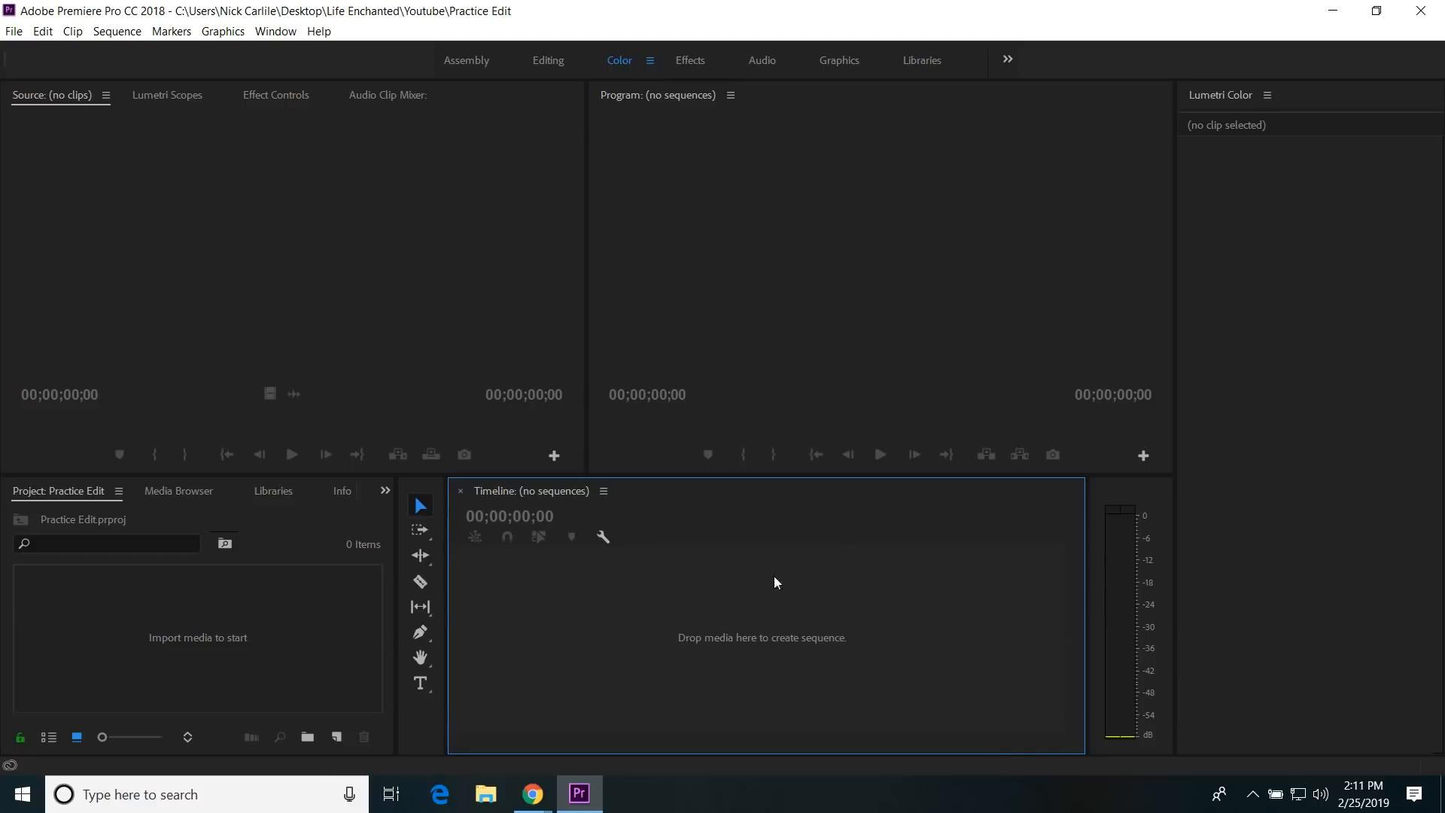
click(801, 271)
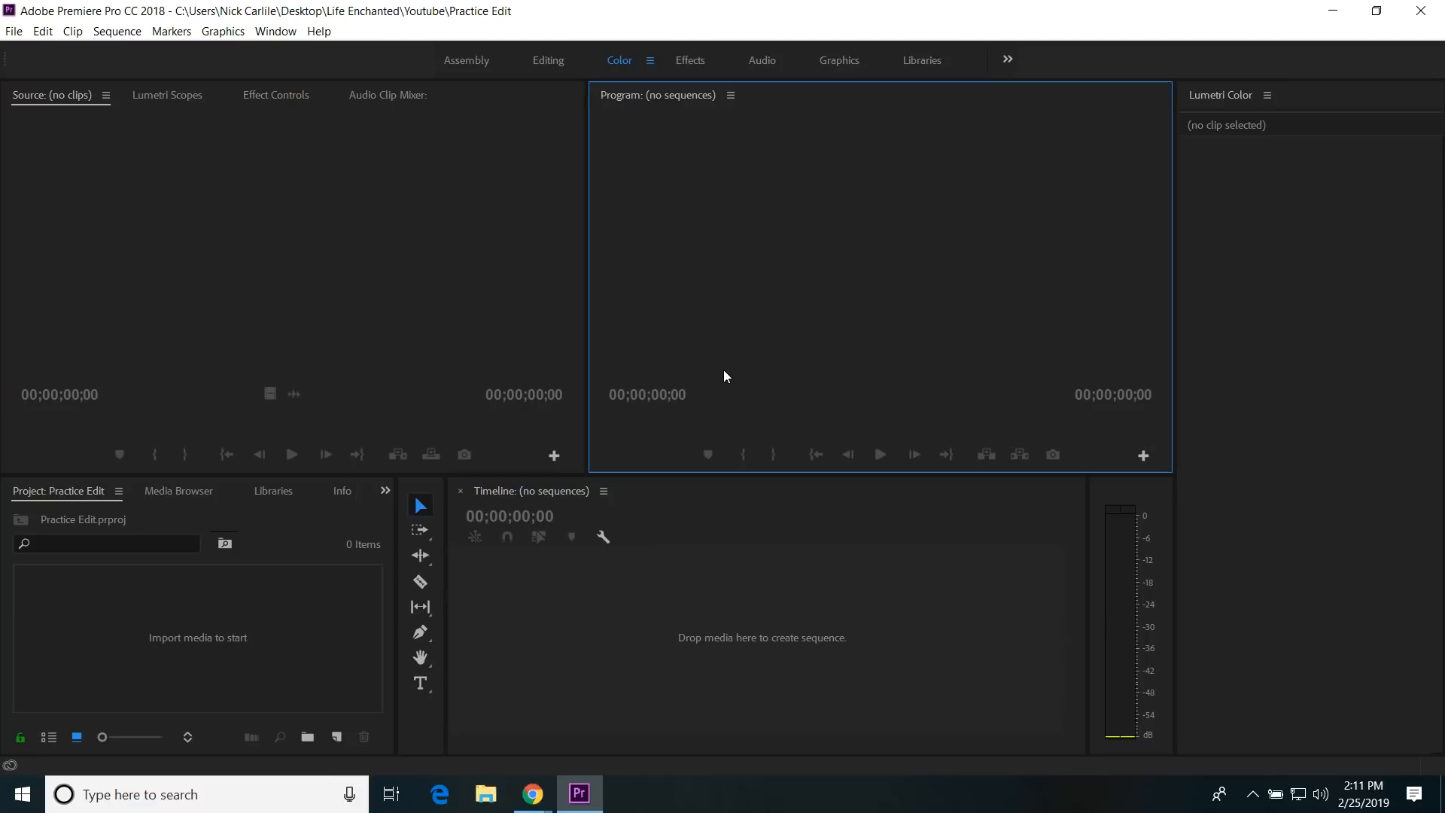
click(229, 624)
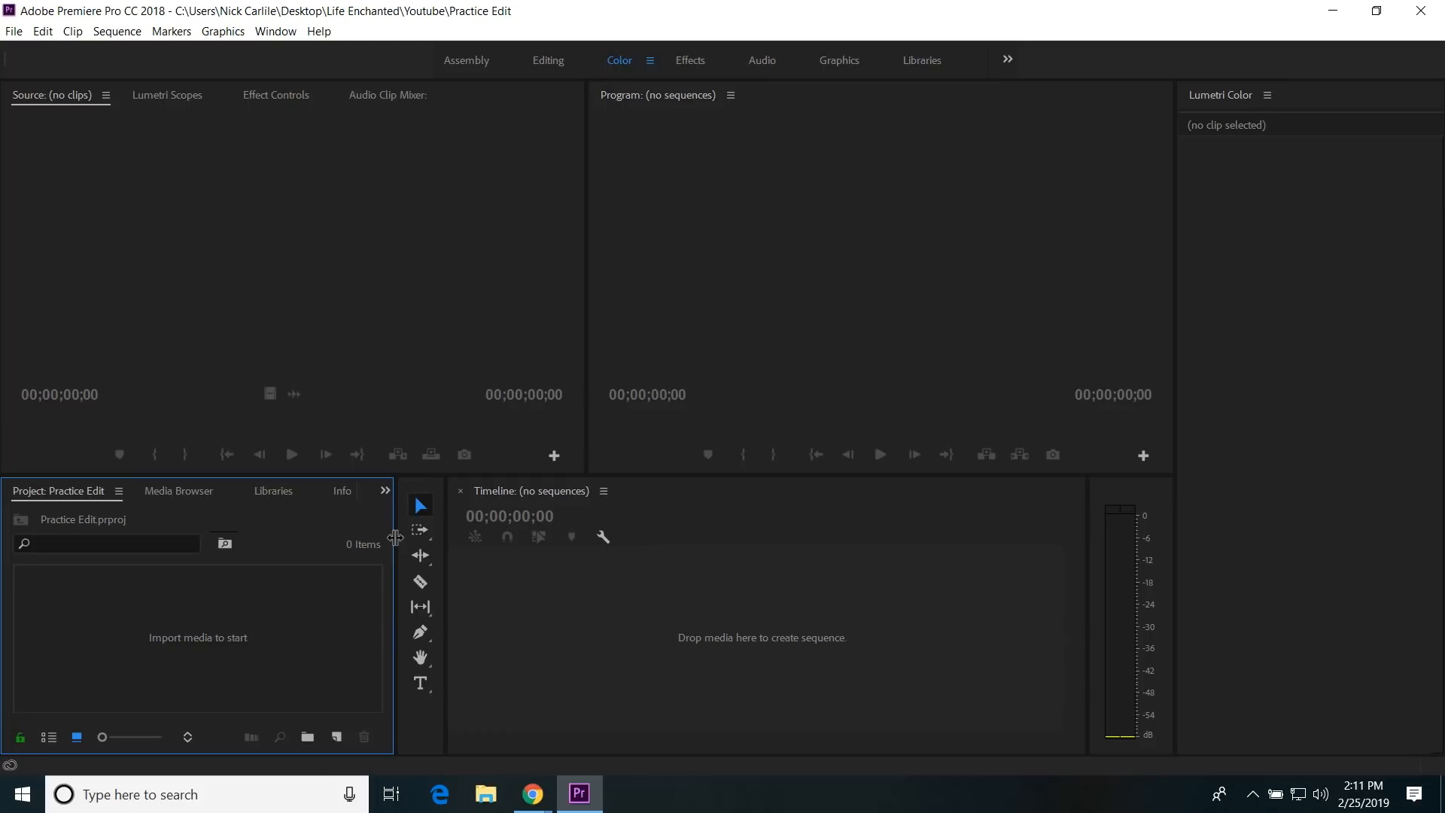
Step: Try a narrower Project panel, and widen it so that the tools form a single column beside the Timeline
drag(395, 538, 299, 593)
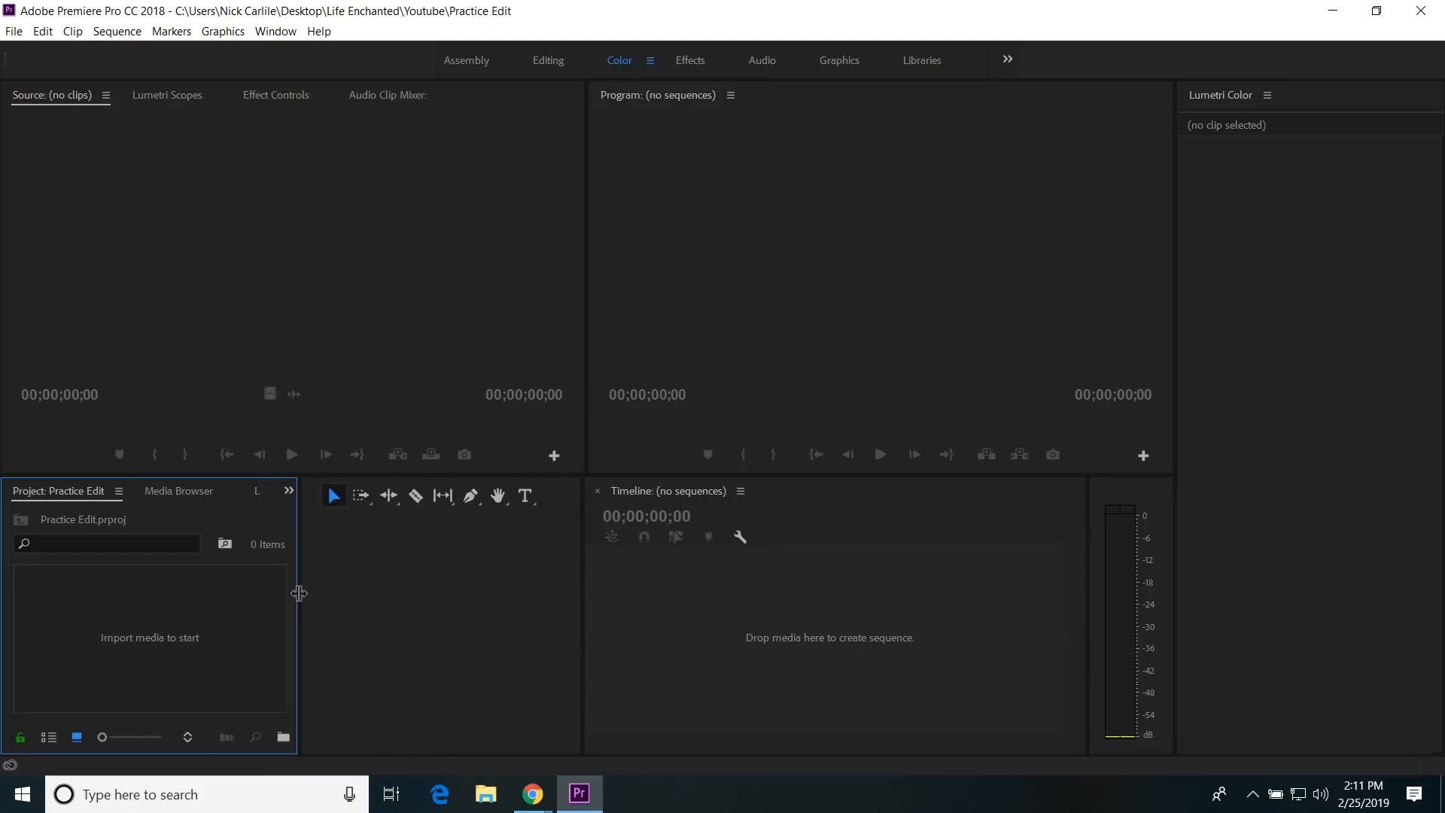
drag(299, 537, 478, 530)
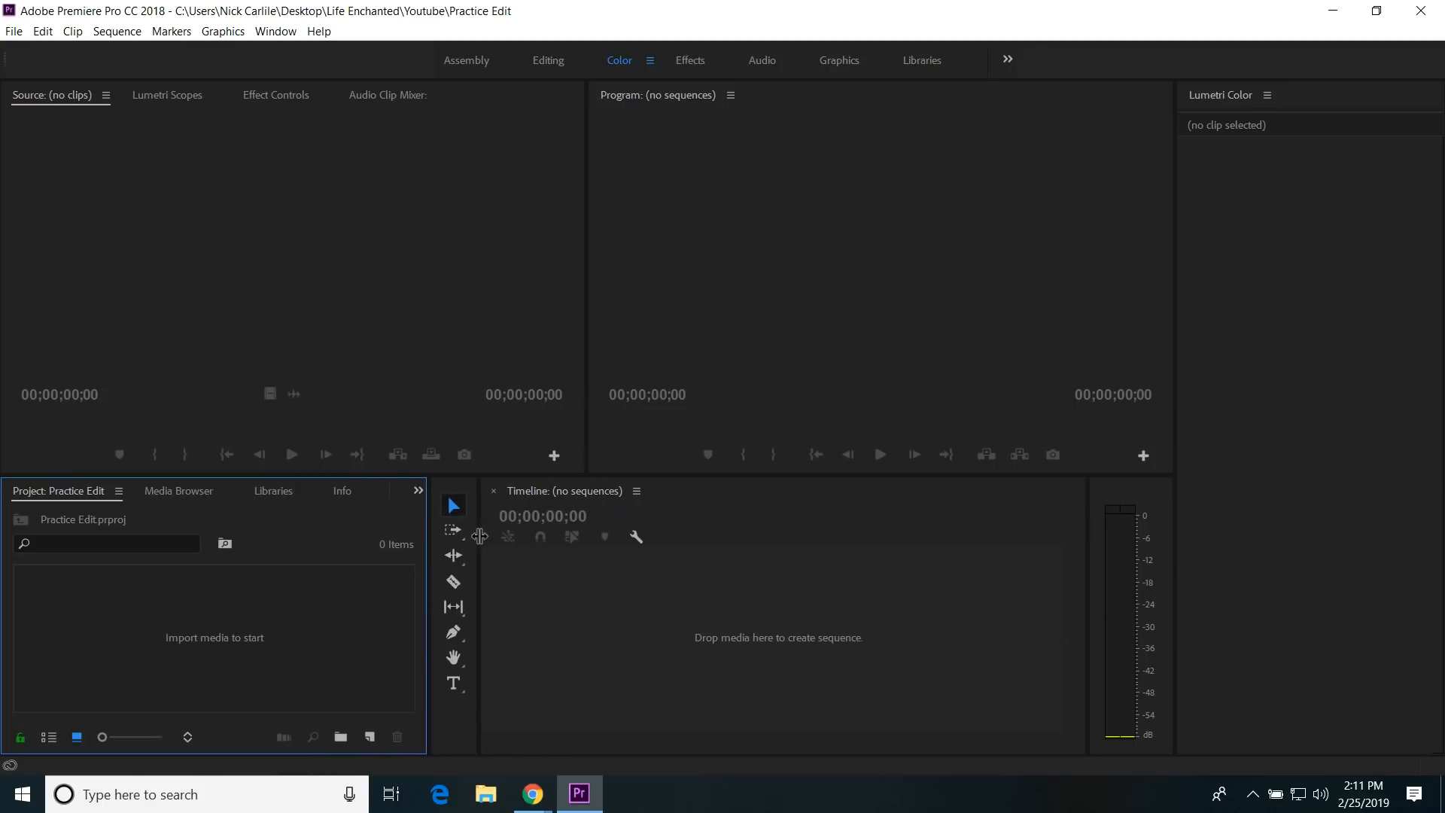
Step: Import the entire Stock Footage folder from the Desktop into the project, checking its clips first
double_click(188, 641)
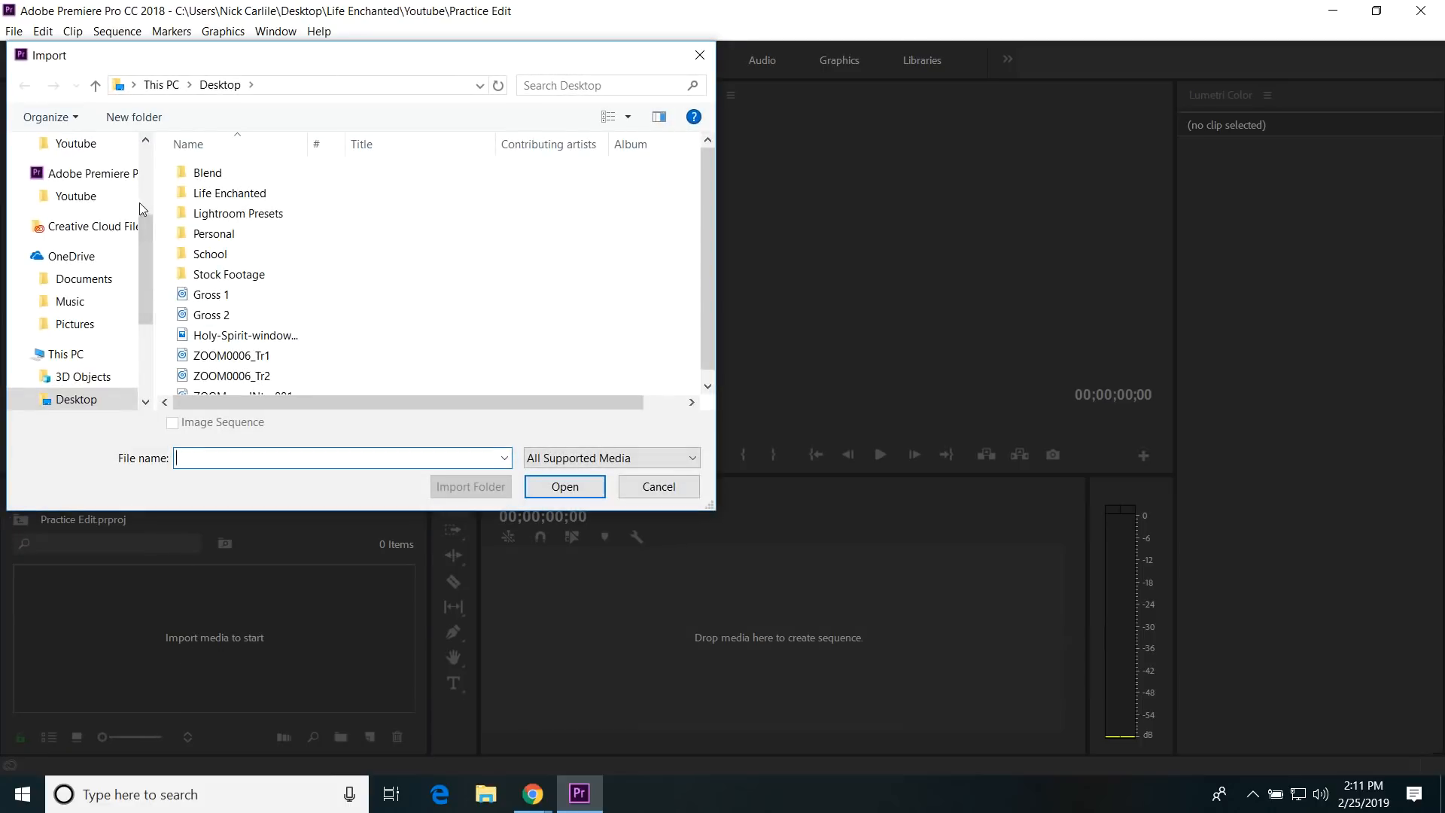
drag(271, 61, 339, 148)
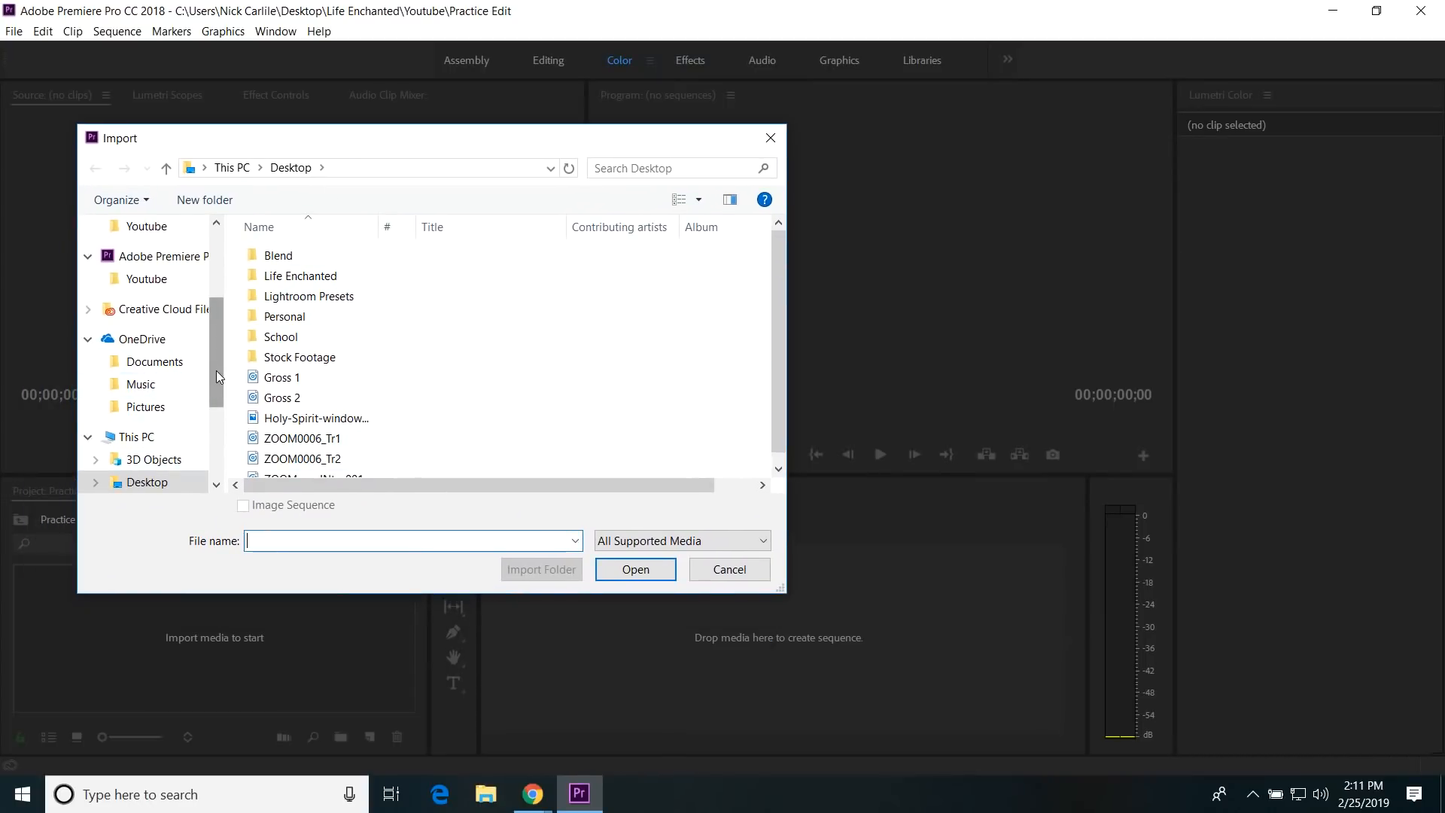
scroll(214, 372, down, 2)
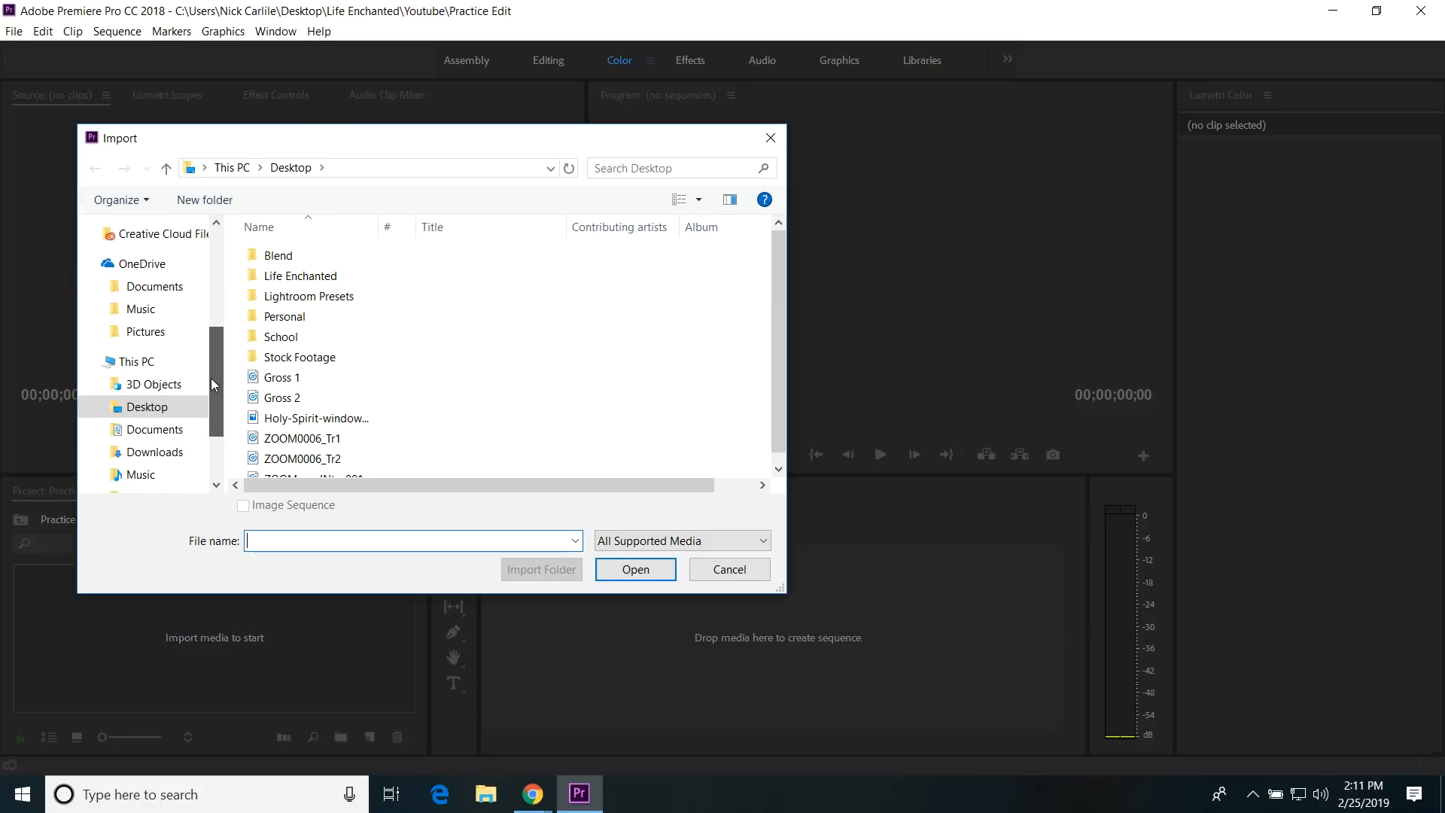
scroll(211, 377, down, 2)
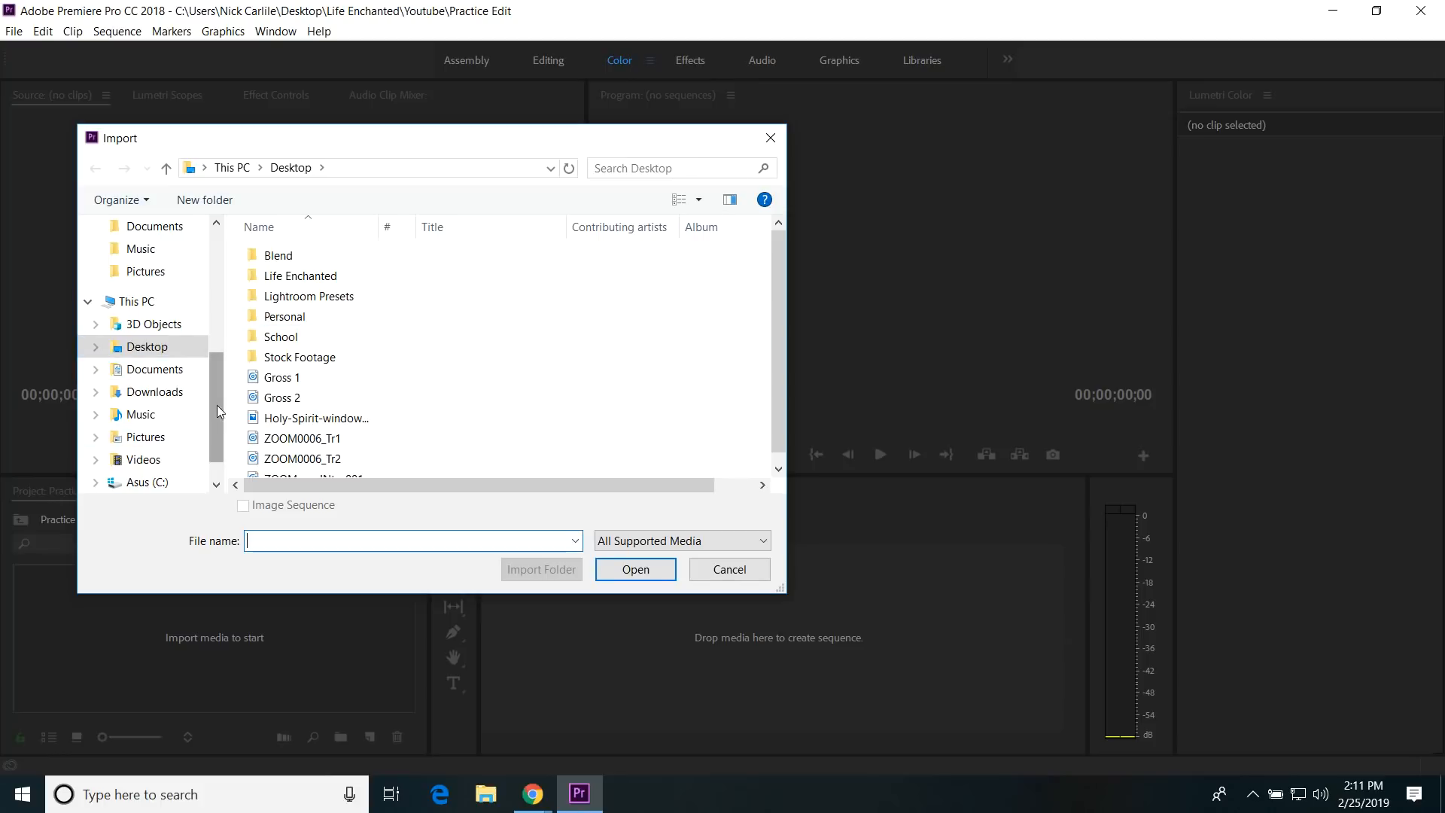
drag(217, 405, 220, 286)
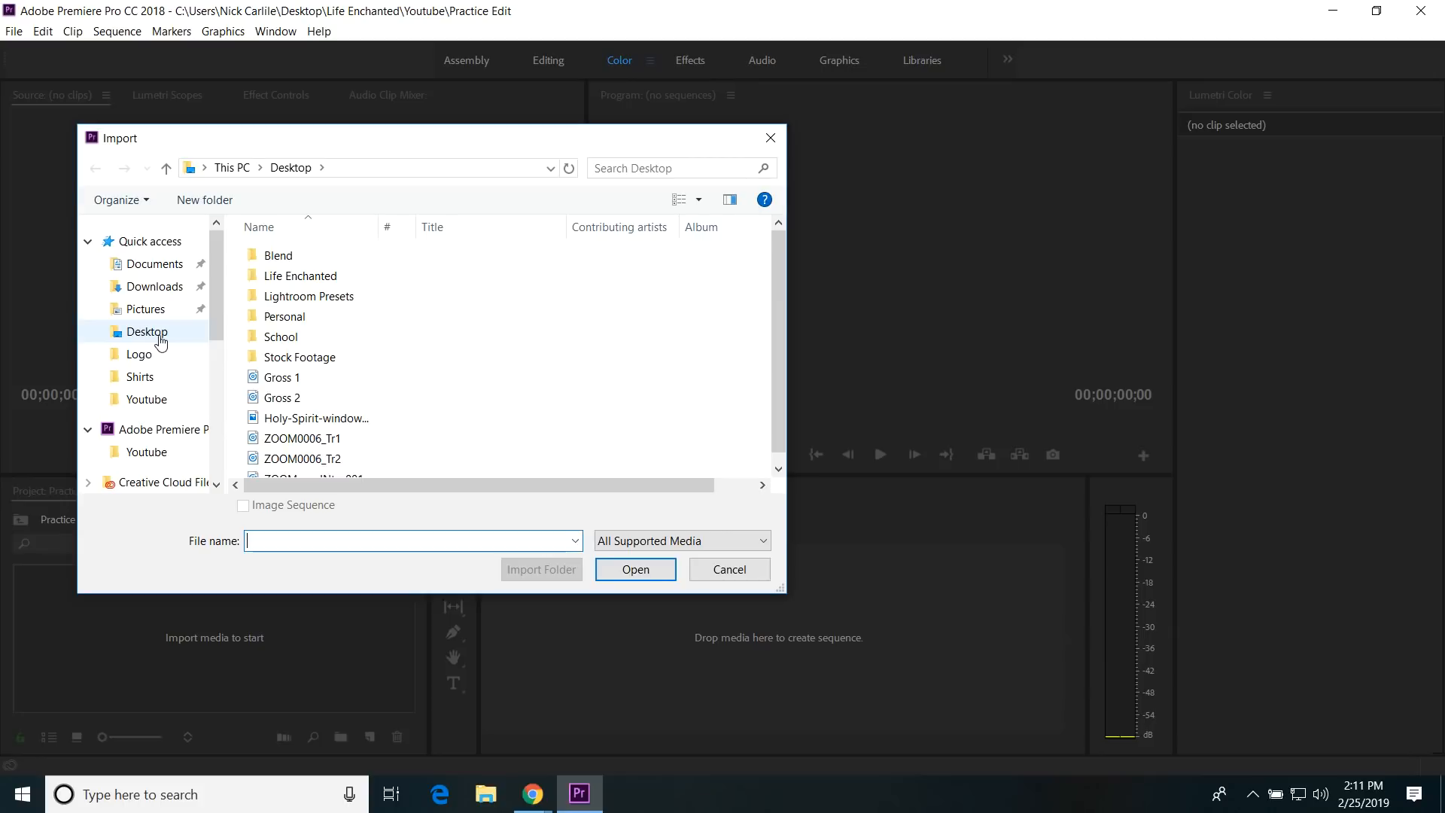
click(159, 339)
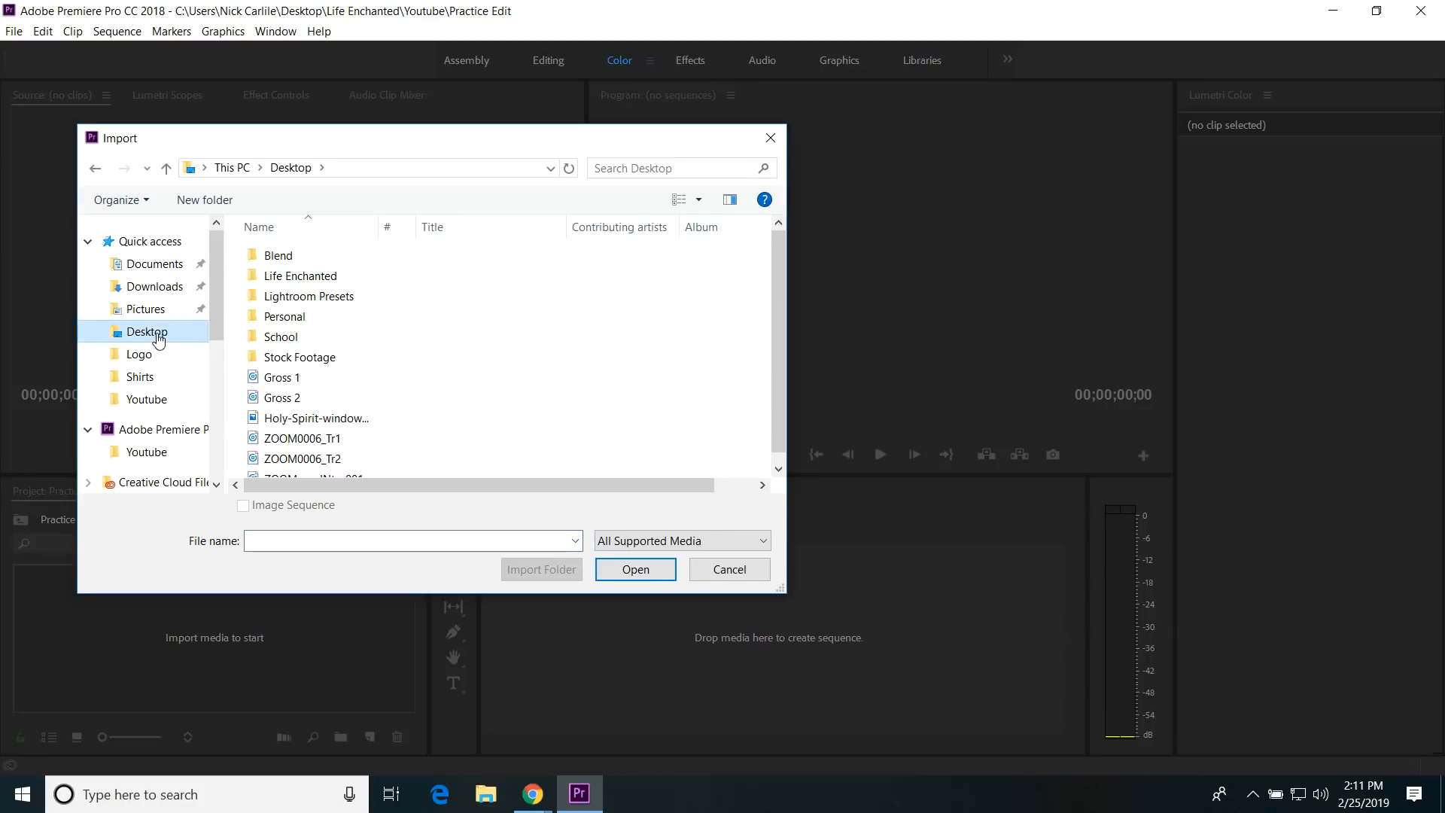
click(297, 358)
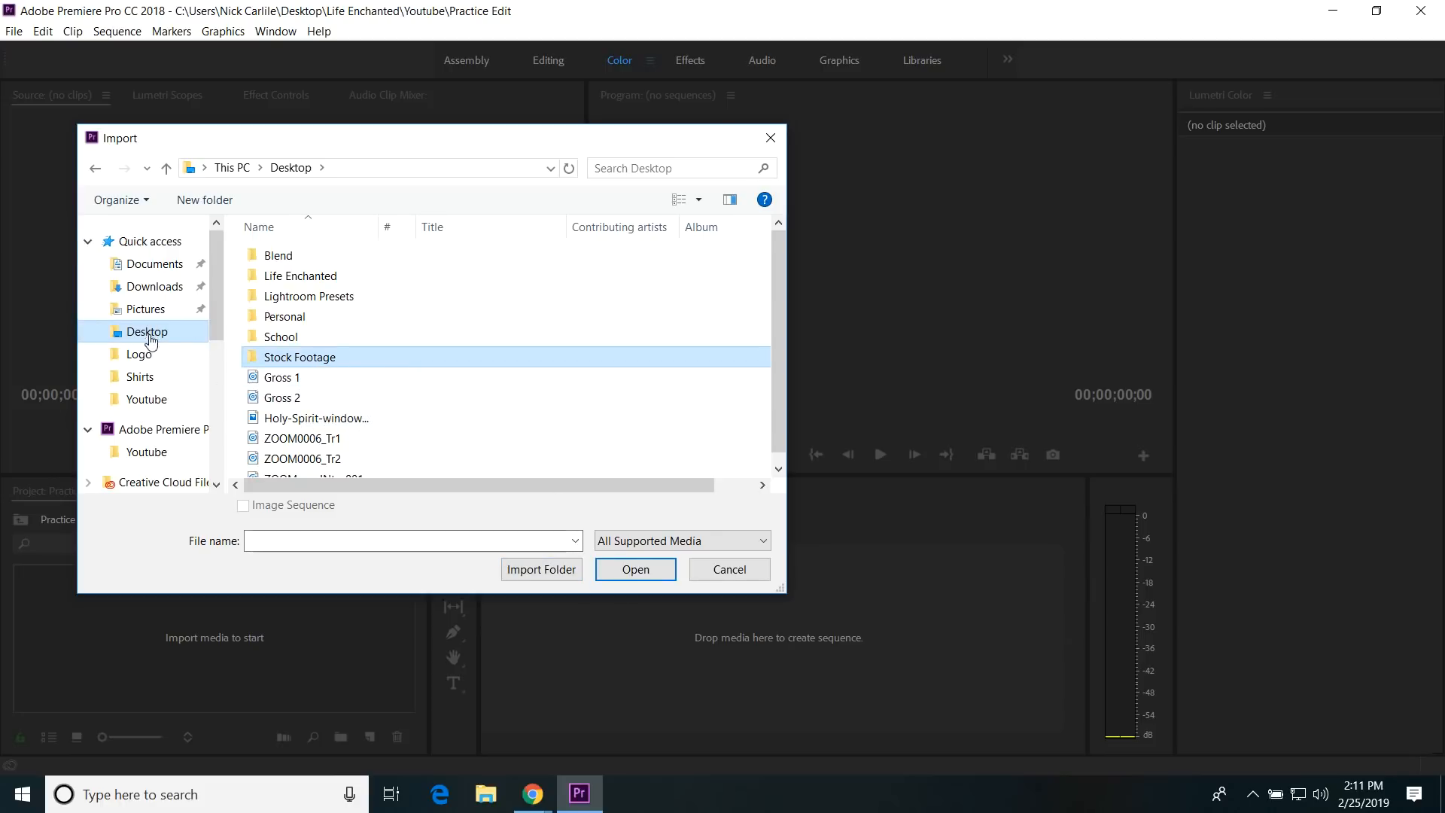
double_click(295, 358)
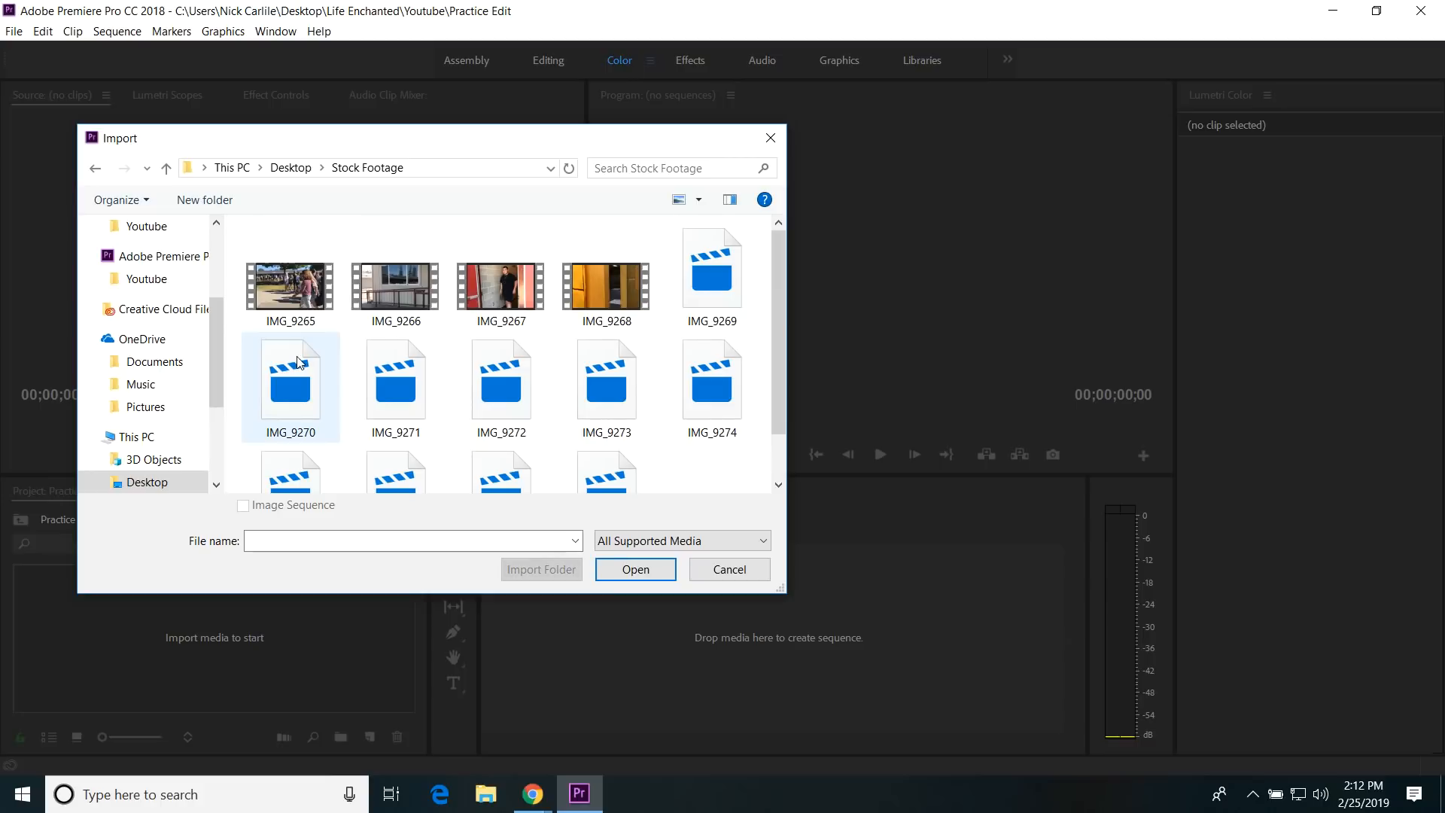
click(96, 167)
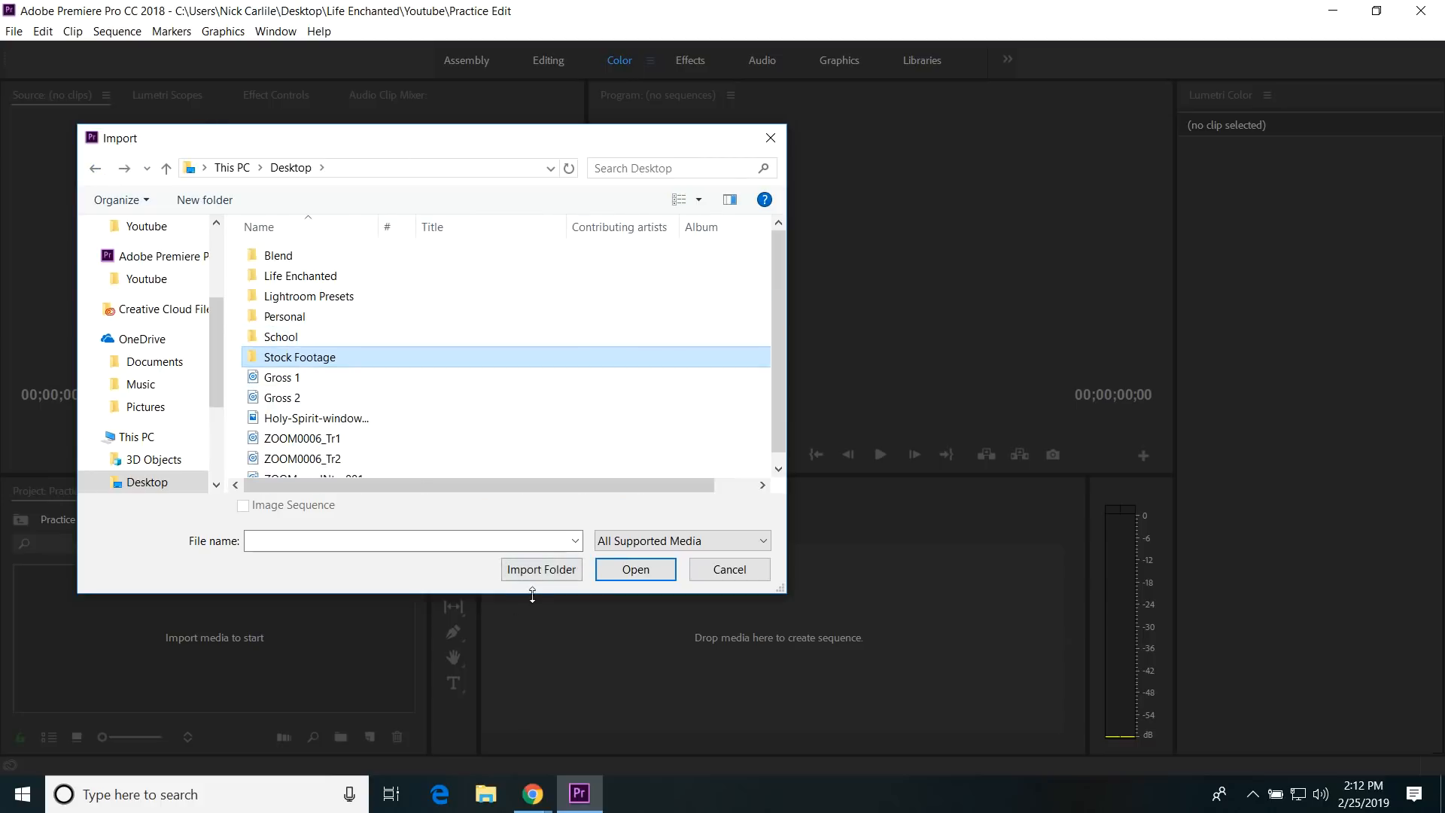
click(539, 570)
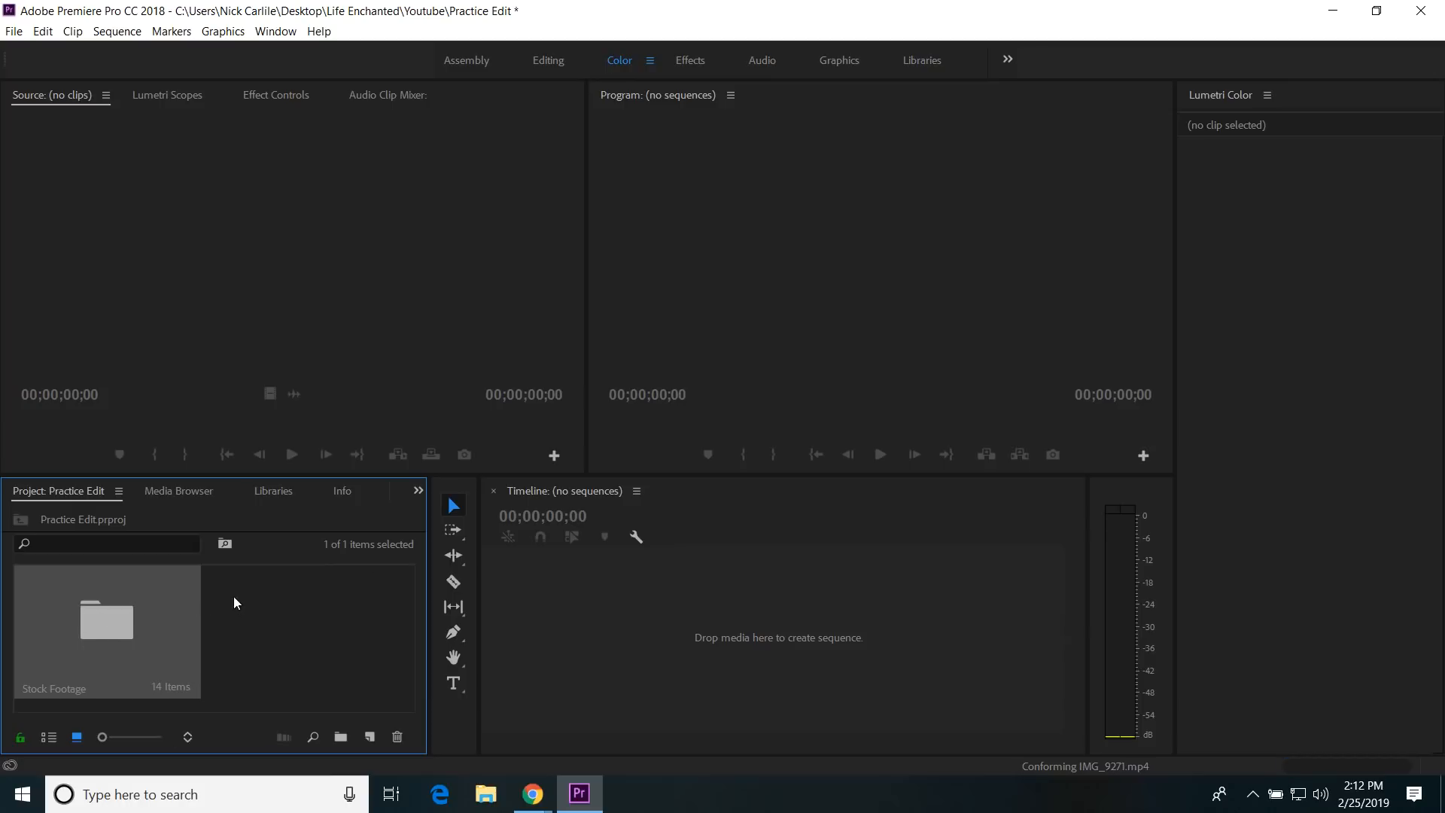
Step: Open the Stock Footage bin and look through its clip thumbnails from the first clip to IMG_9280.mp4
double_click(95, 615)
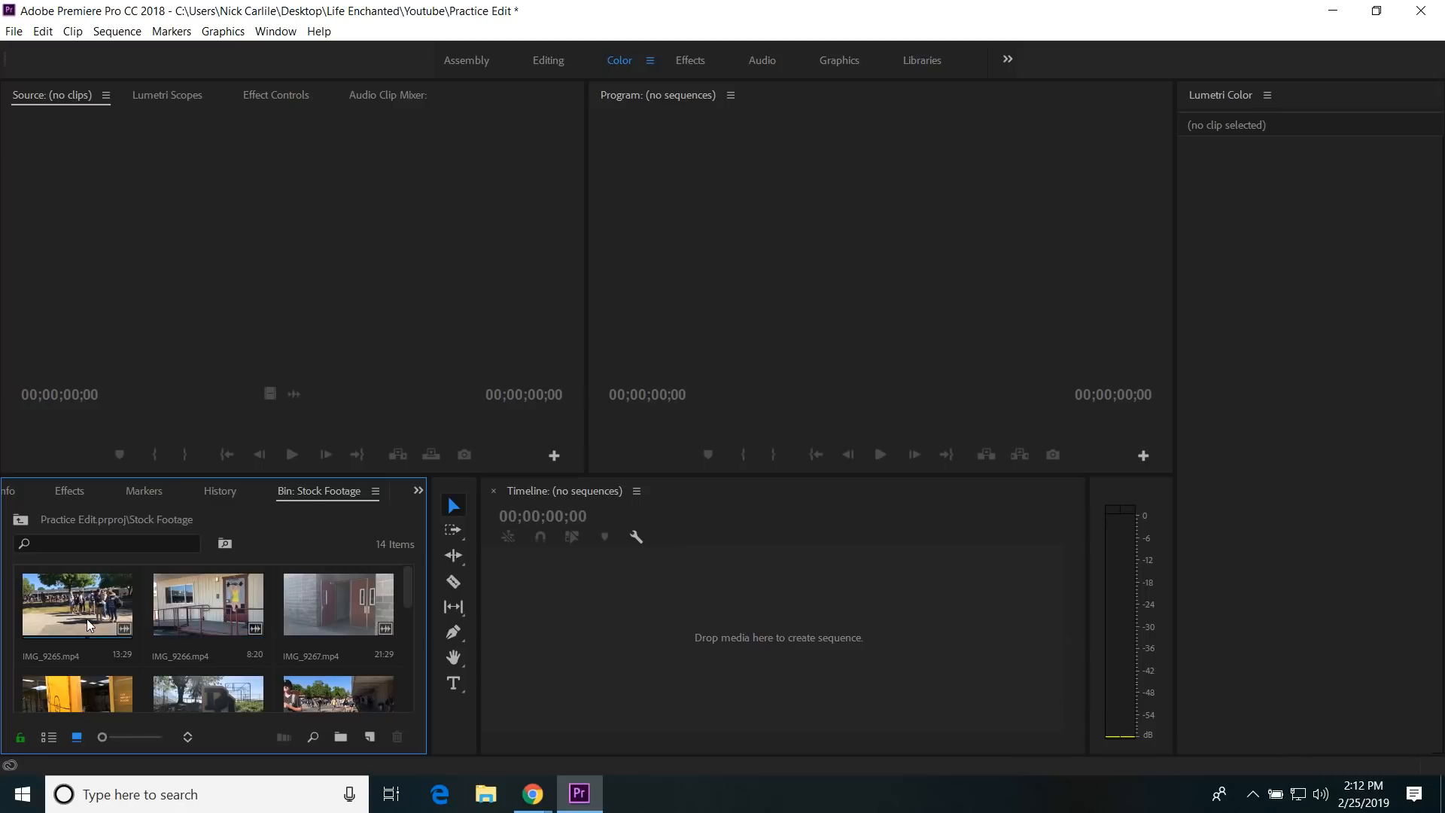
scroll(94, 633, down, 3)
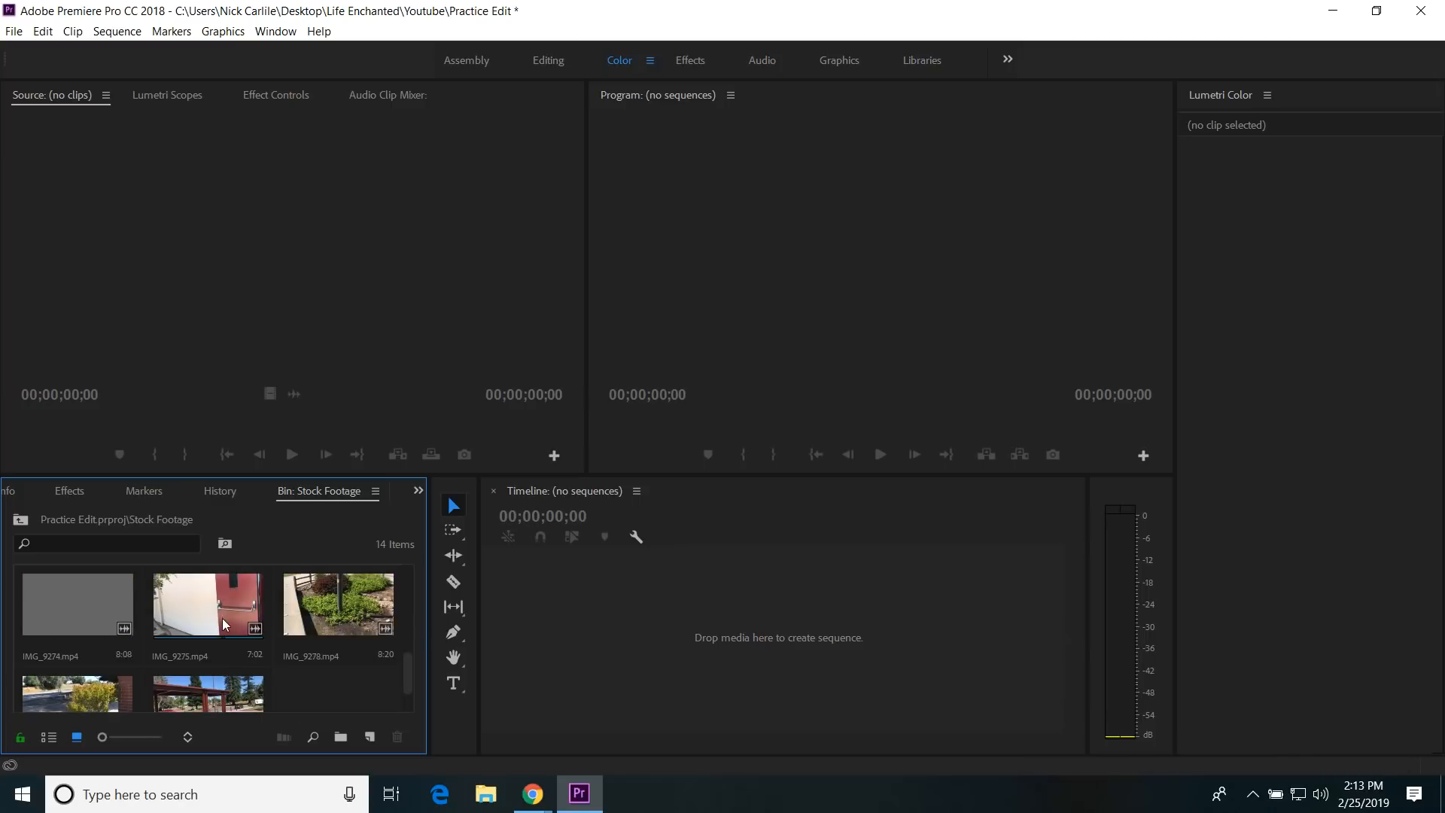
scroll(223, 622, up, 3)
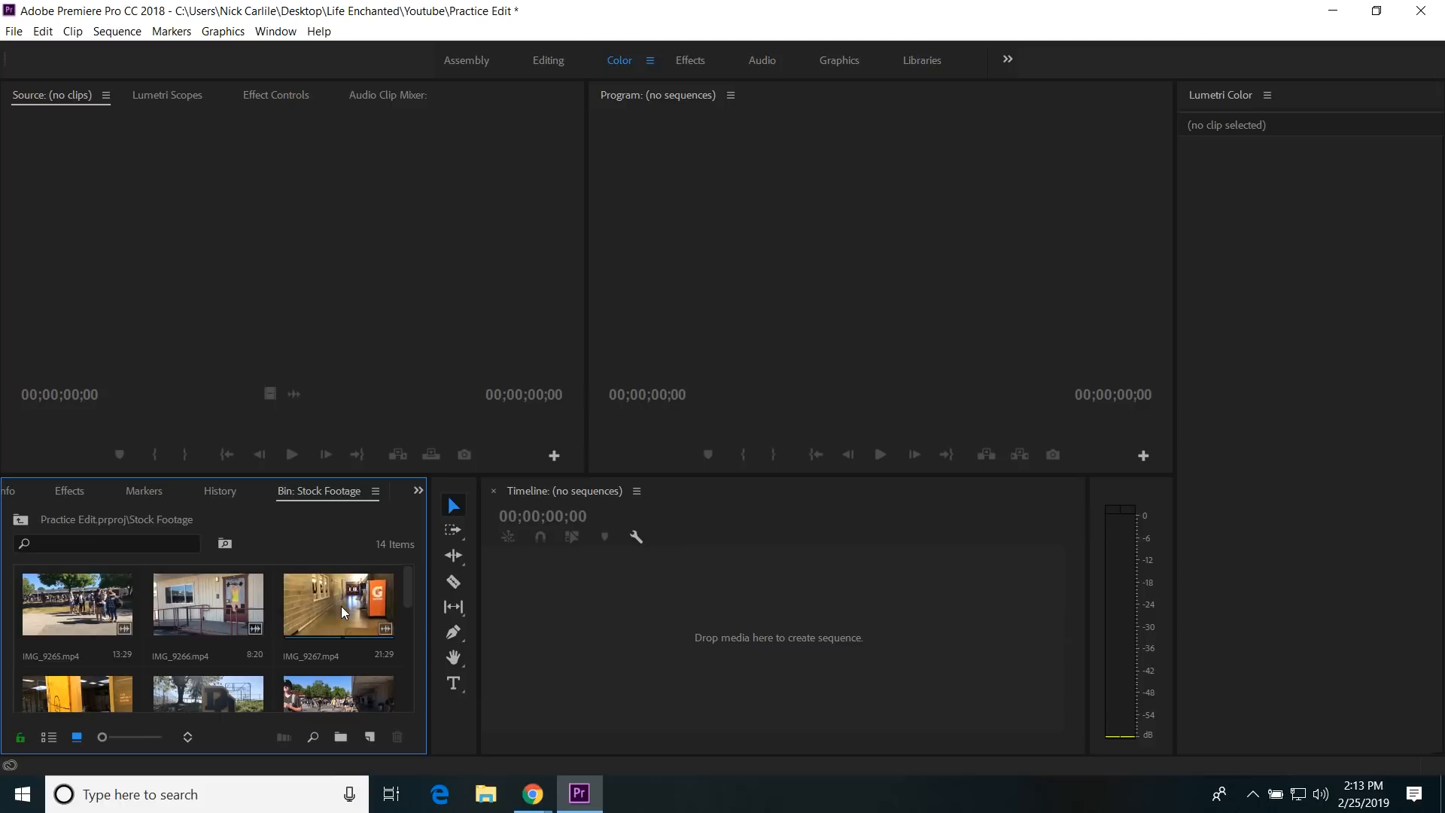
scroll(340, 607, down, 3)
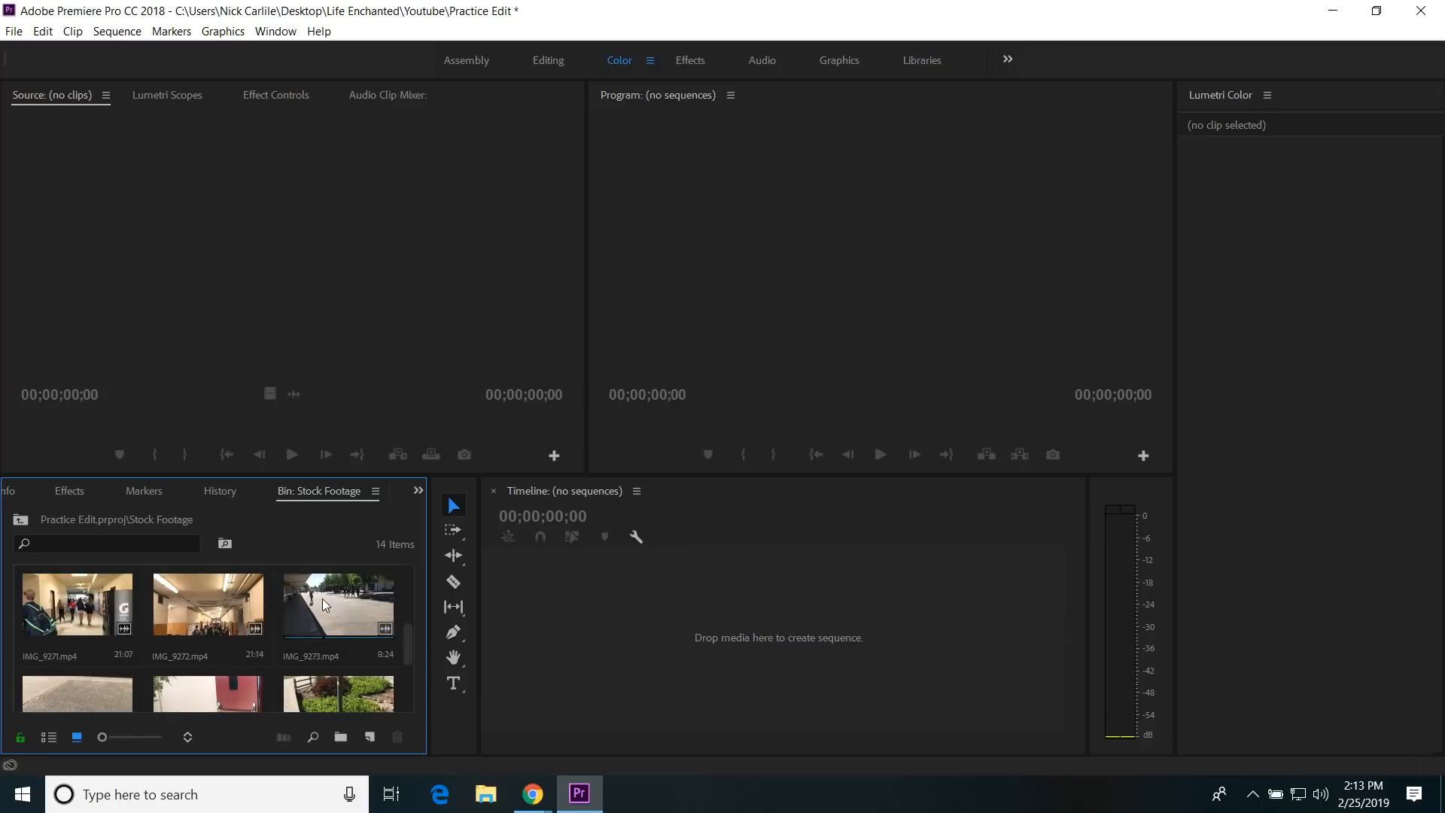
scroll(296, 619, down, 3)
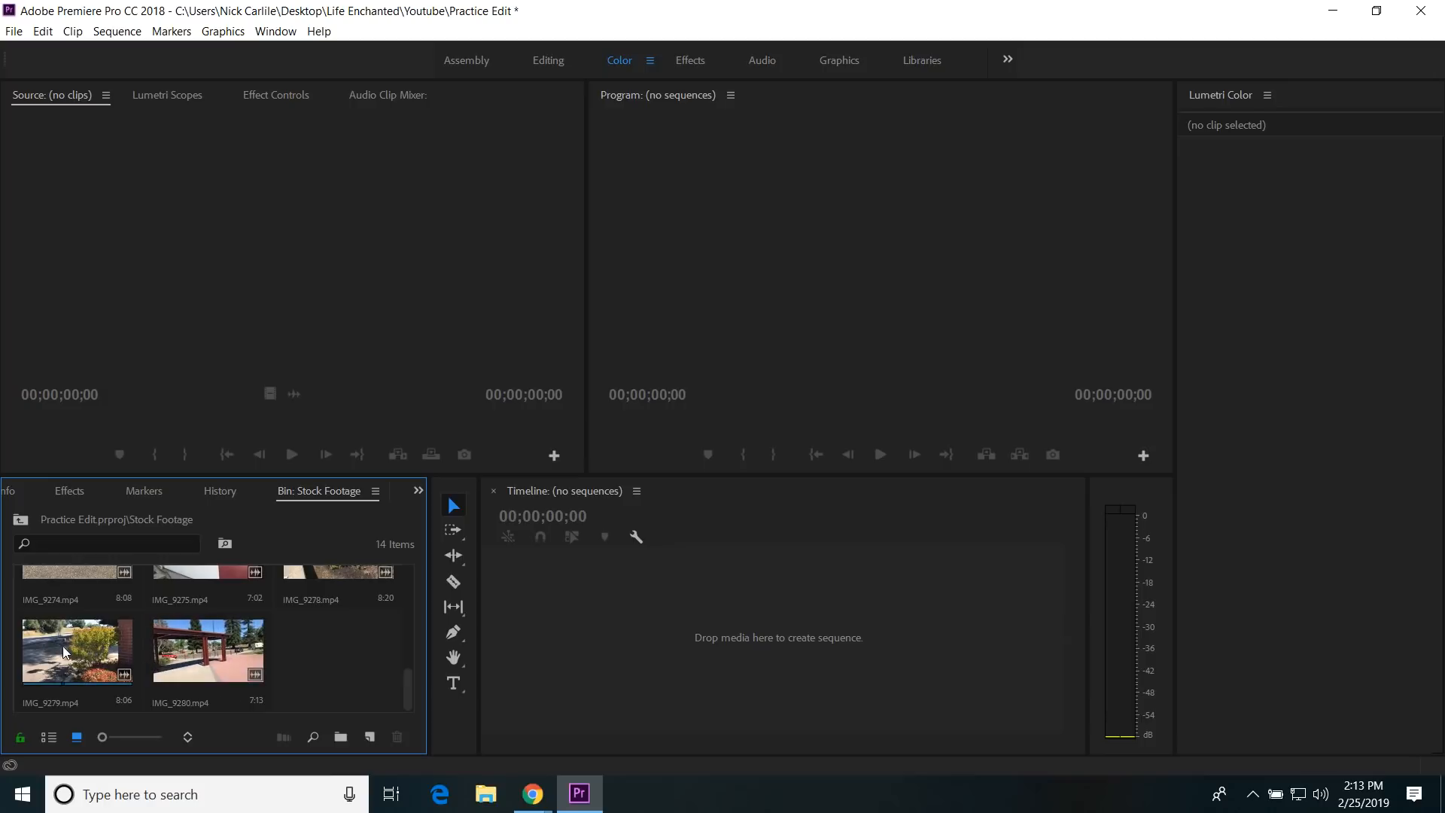
scroll(161, 627, up, 5)
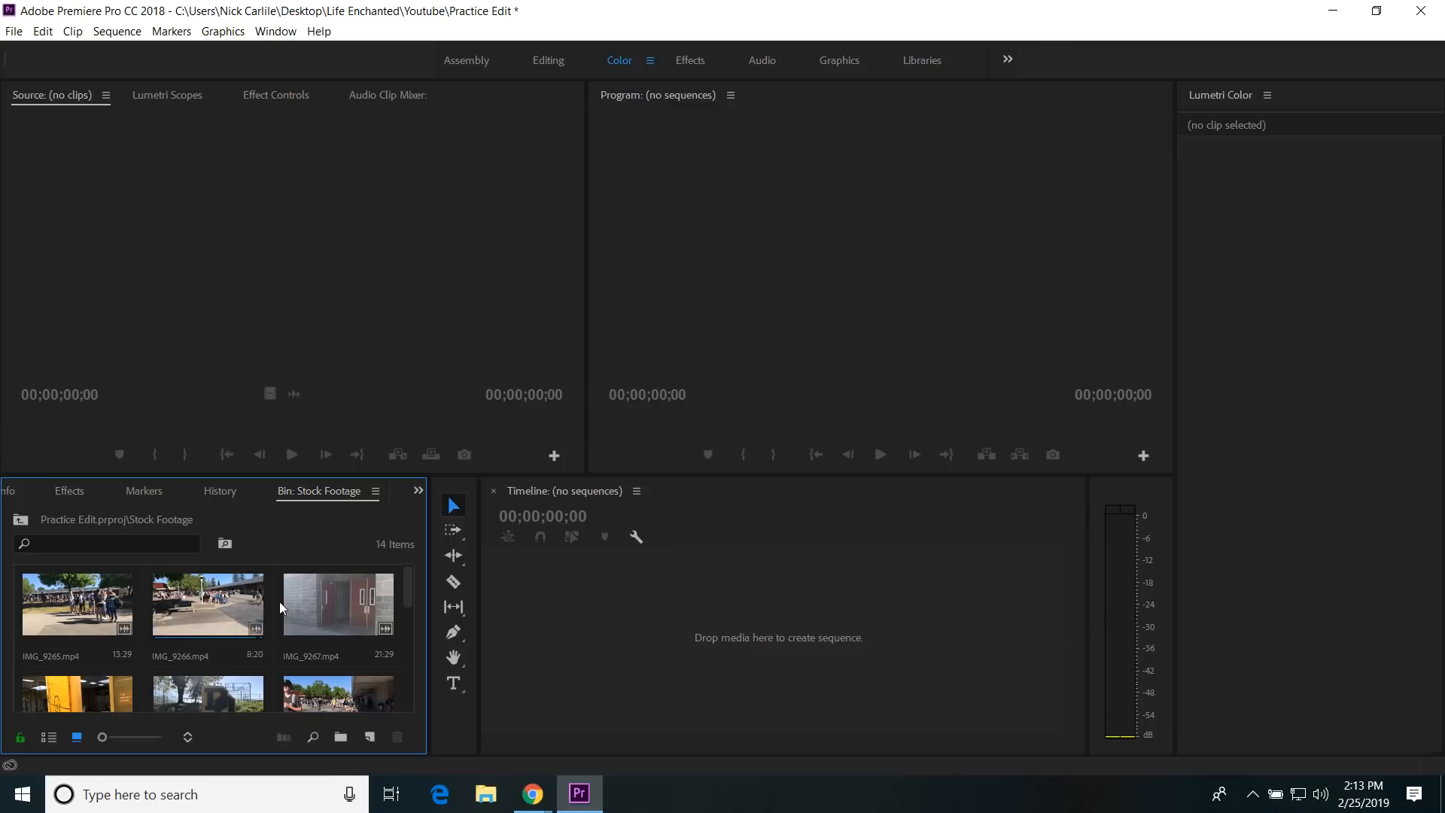
drag(408, 580, 408, 689)
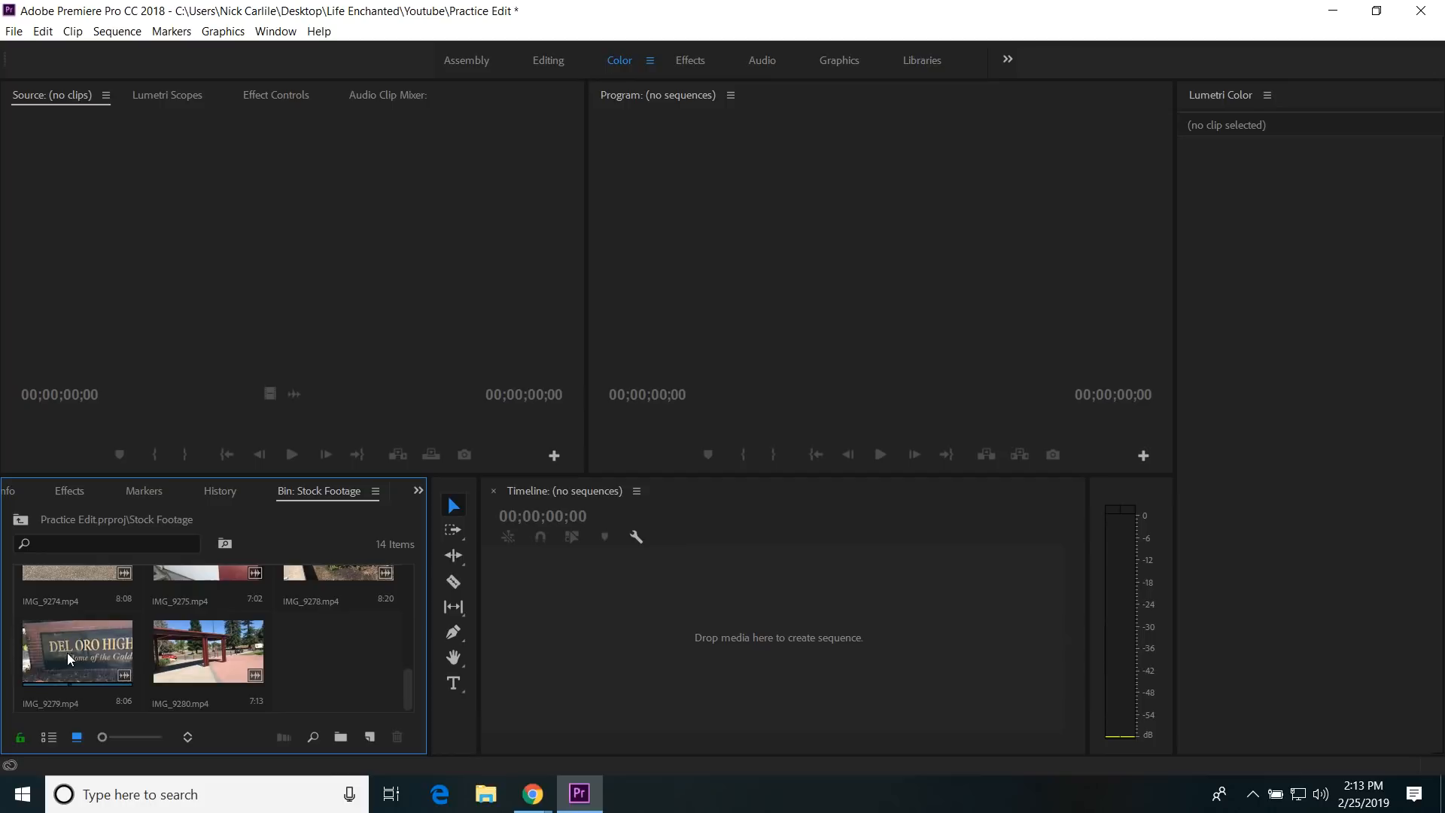
Step: Preview several Stock Footage clips in the Source monitor, including IMG_9279, IMG_9271 and IMG_9272
double_click(87, 644)
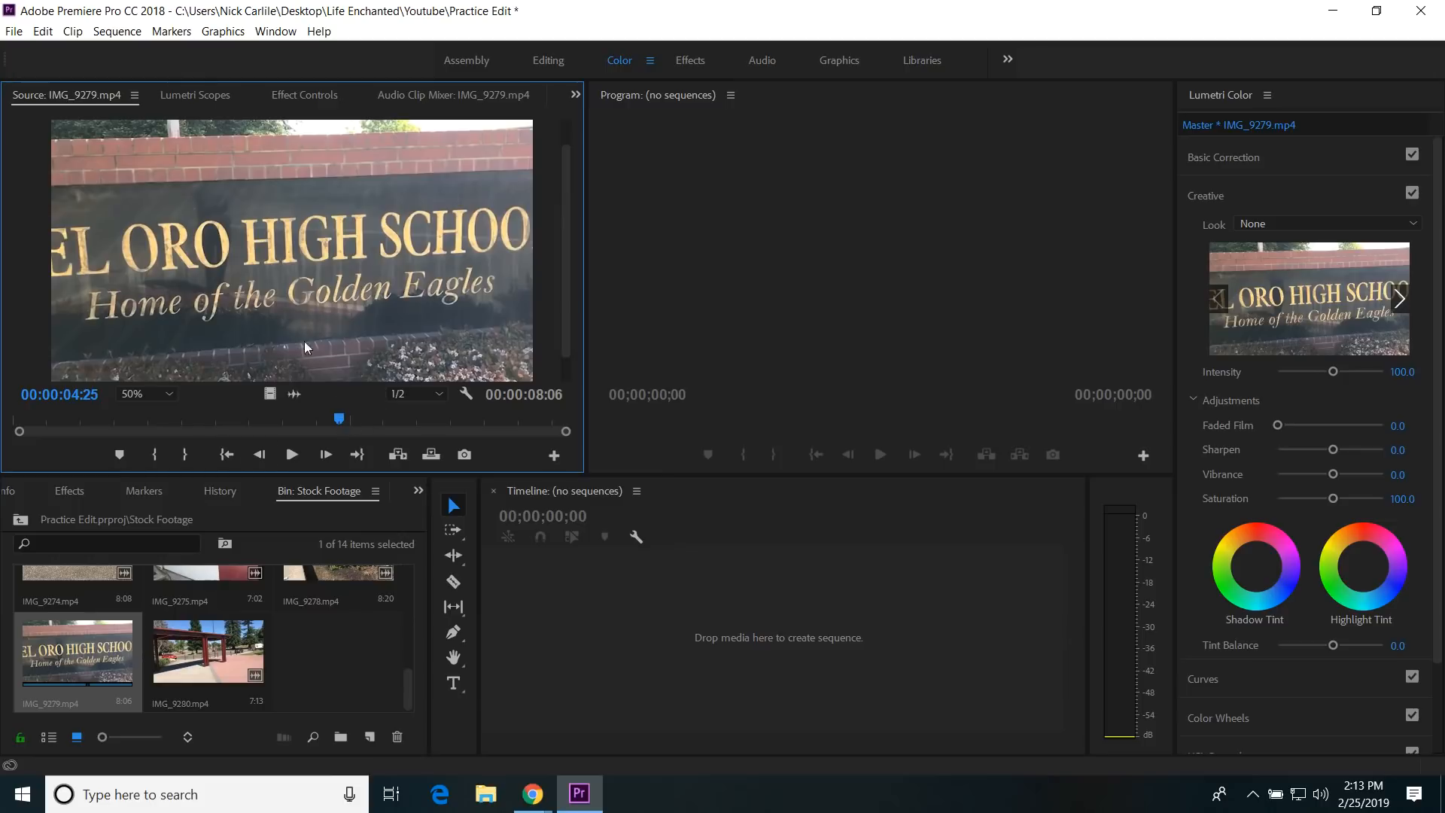
scroll(222, 643, up, 3)
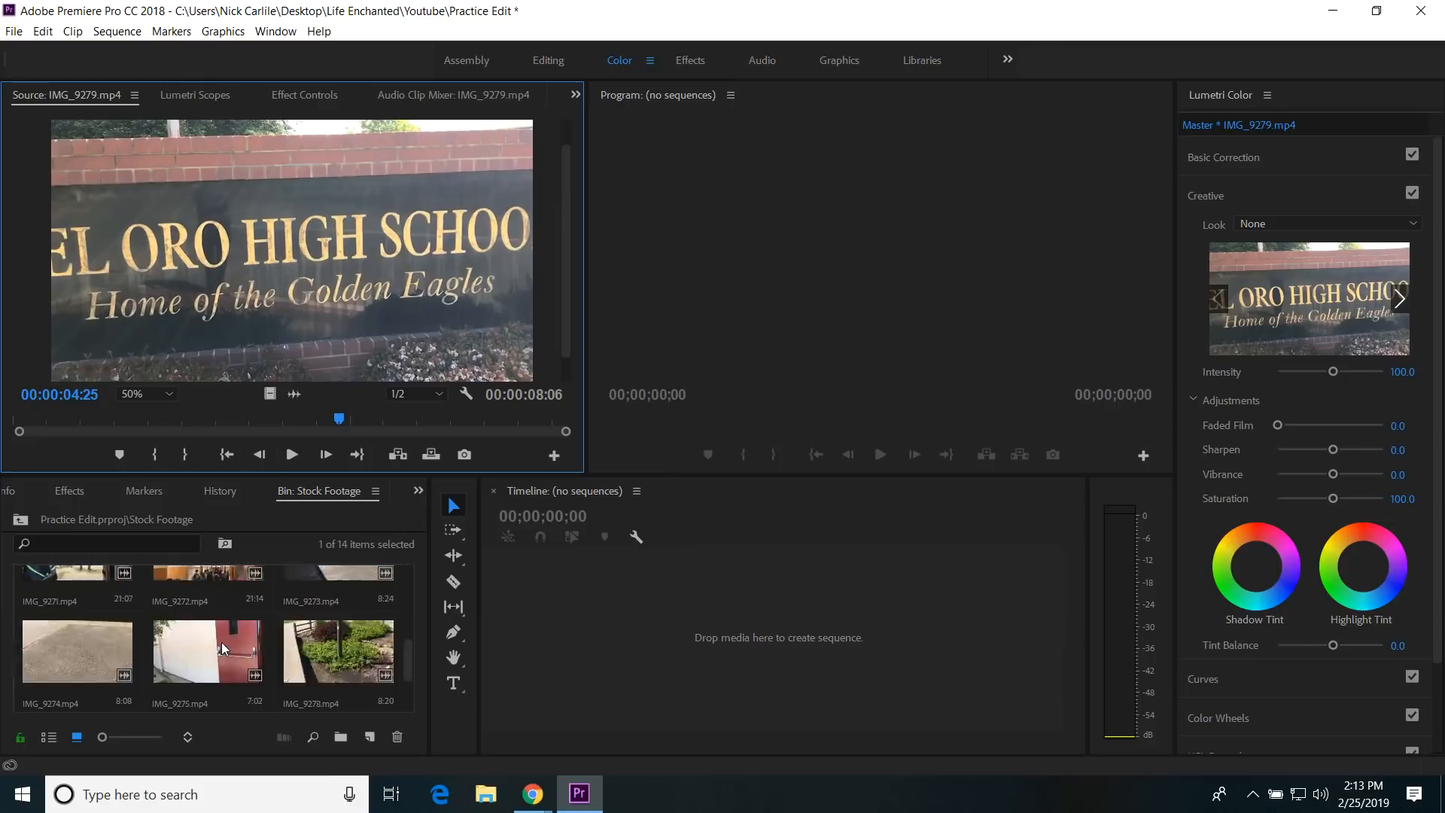
click(83, 663)
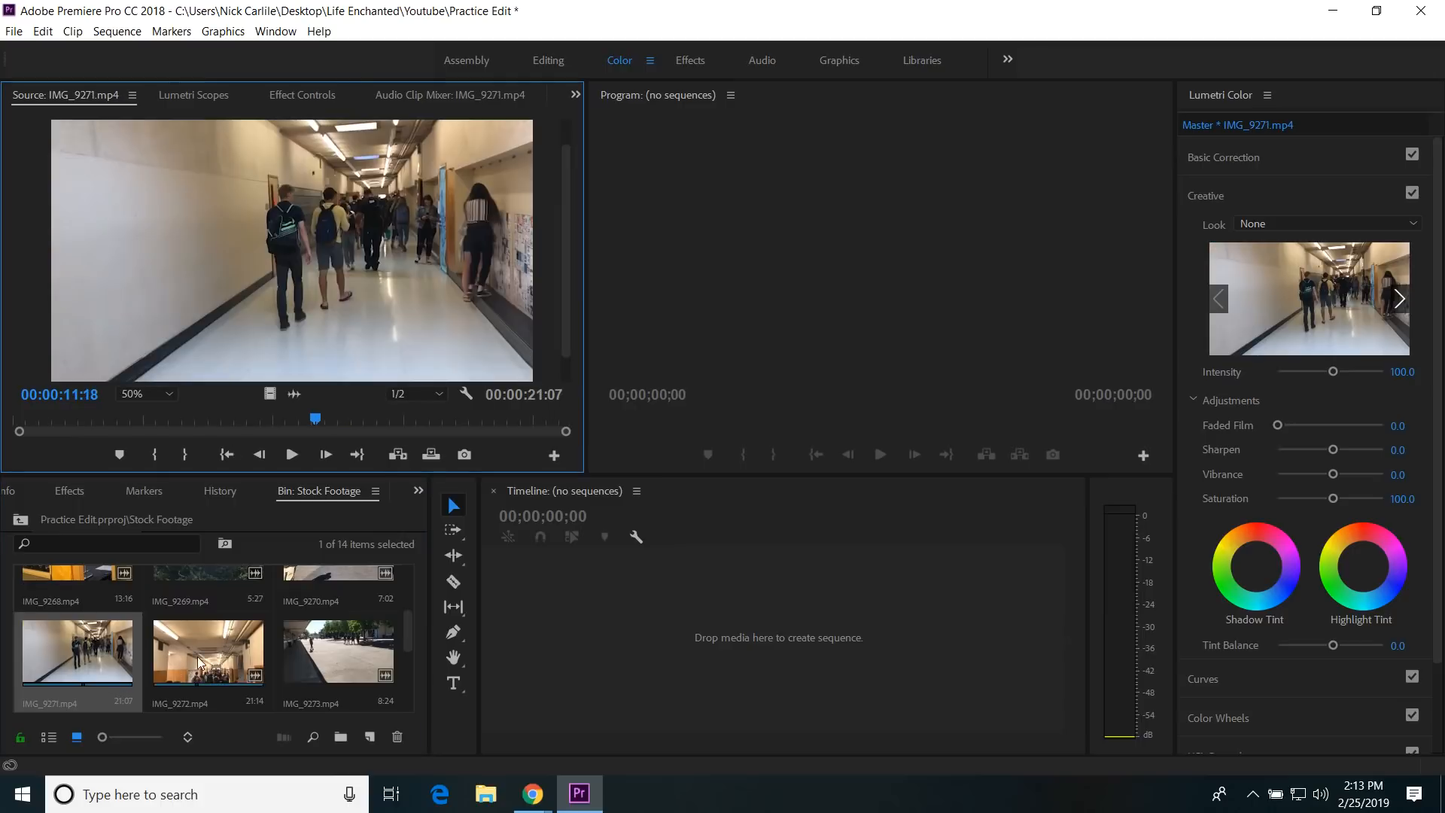
double_click(197, 654)
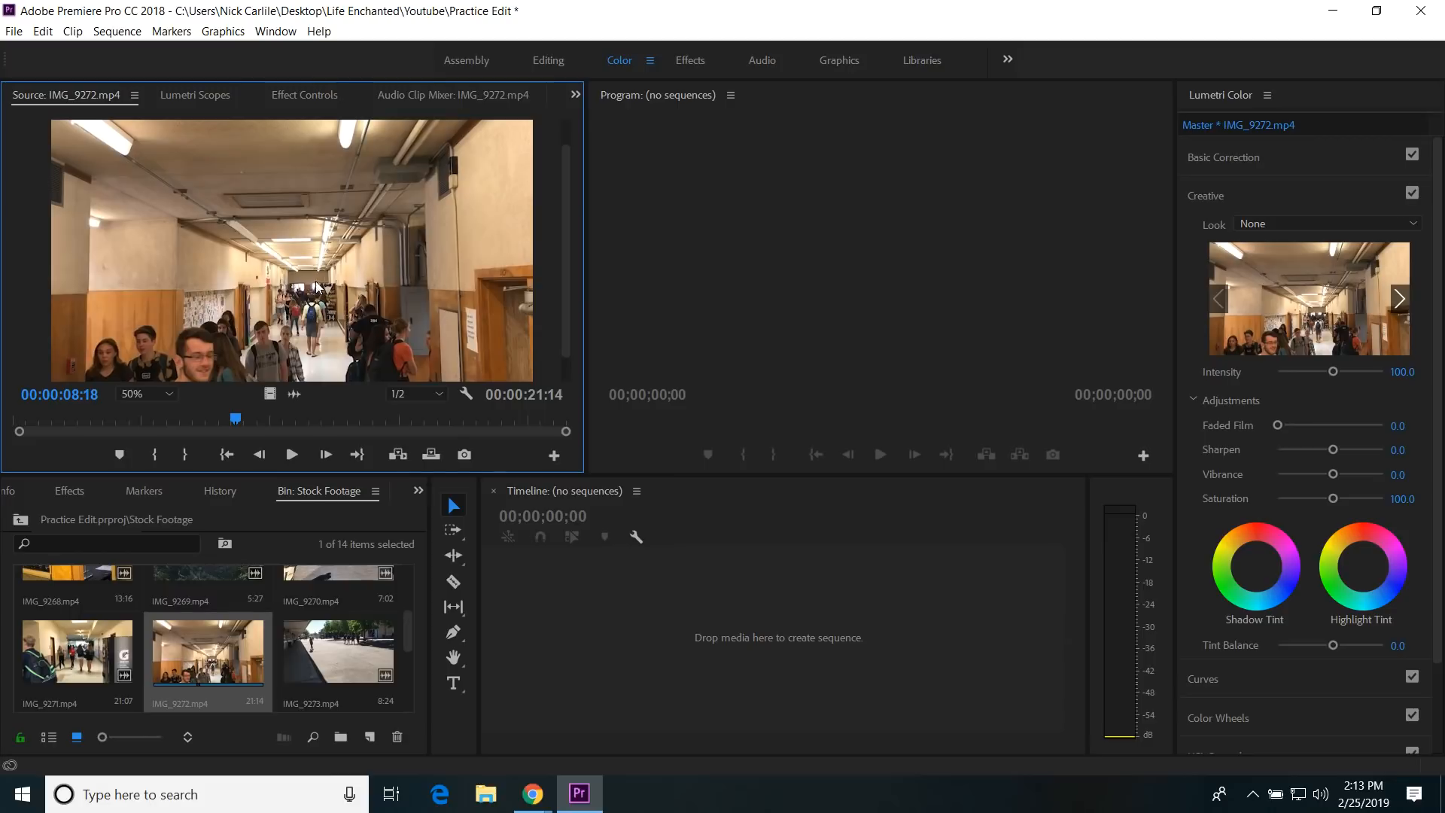
scroll(265, 630, up, 2)
double_click(225, 625)
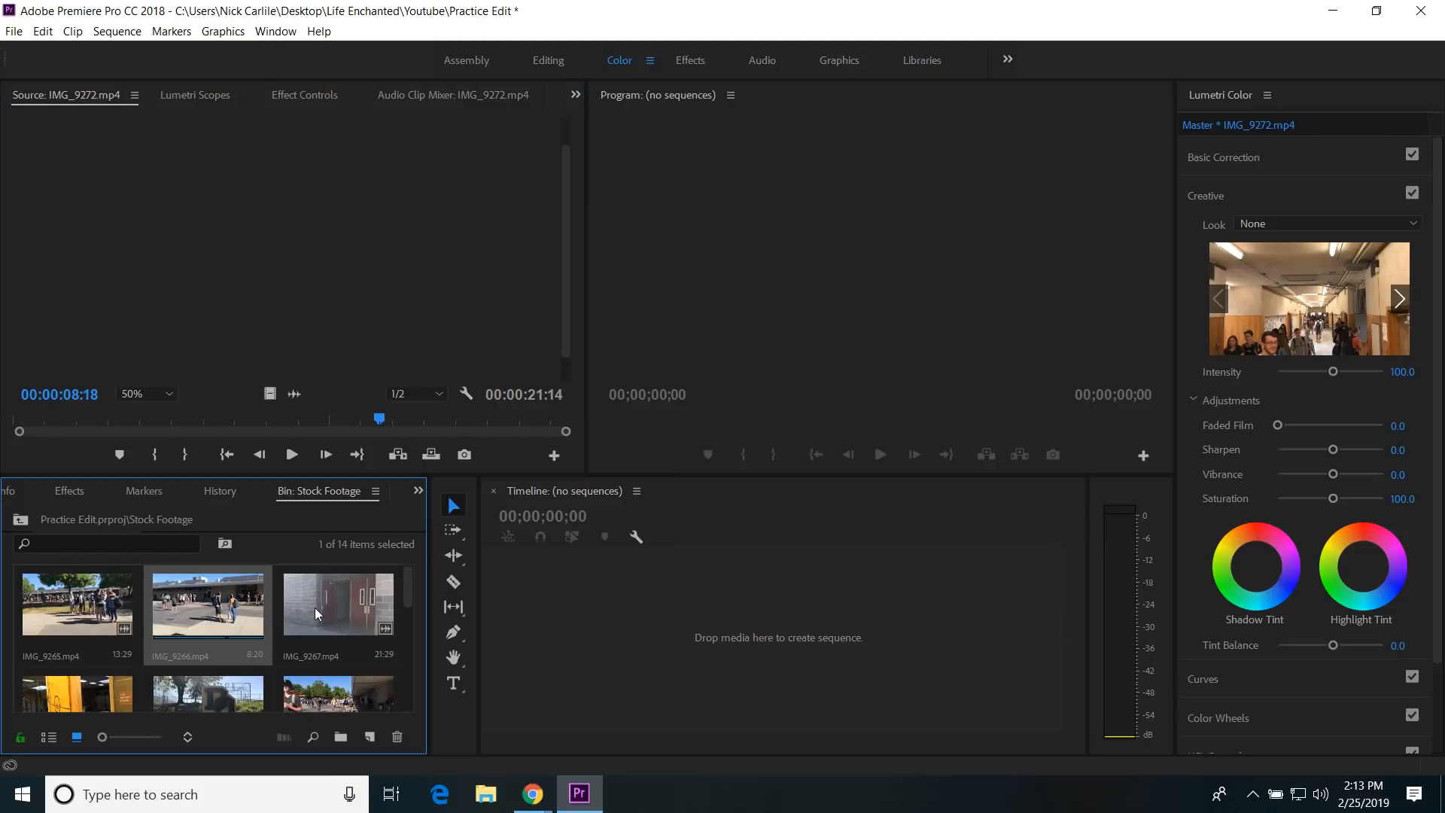
Step: Create a sequence from the full IMG_9279 clip, and delete the clip from the new timeline
scroll(267, 629, down, 5)
double_click(110, 652)
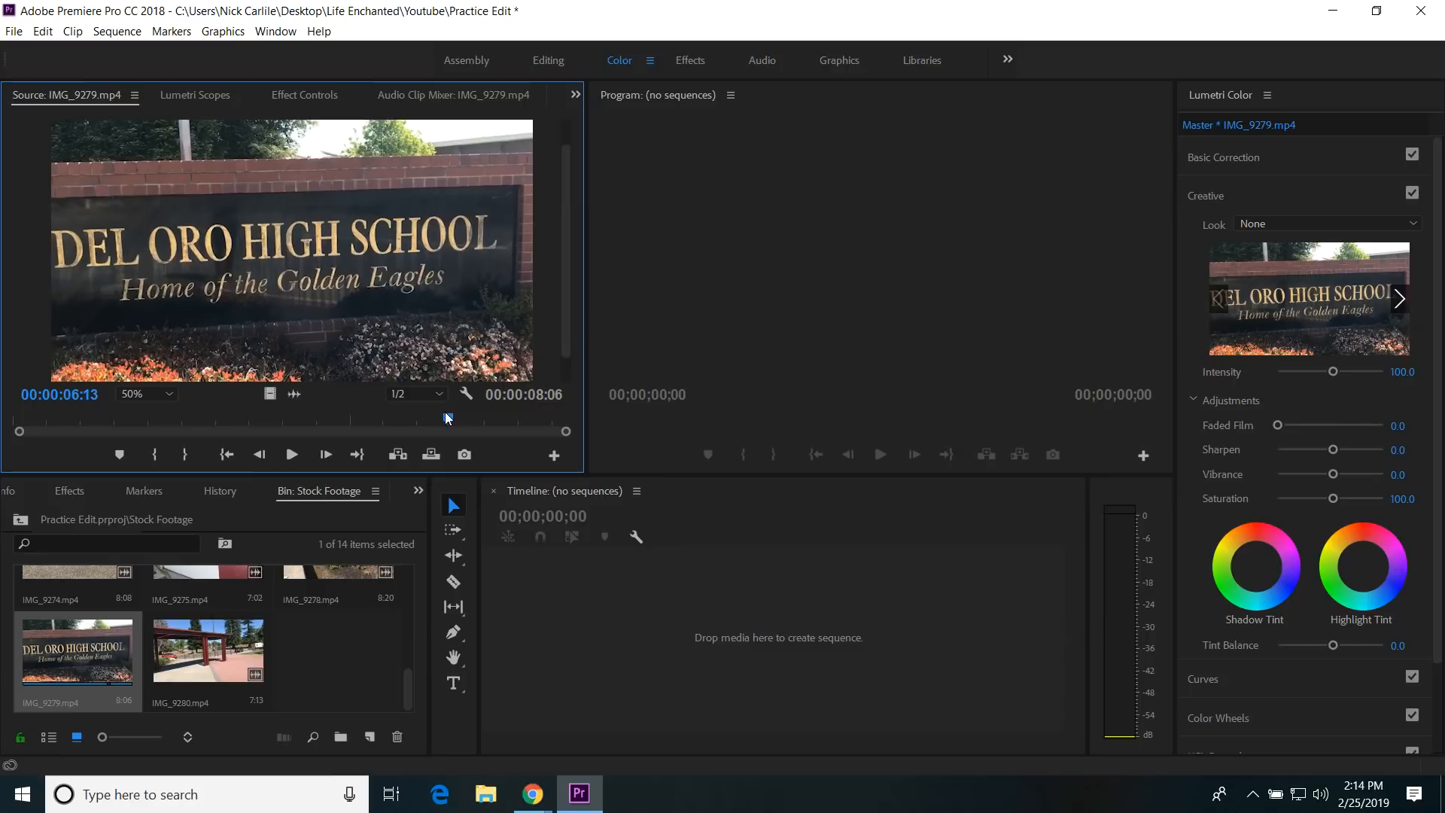
drag(445, 419, 19, 435)
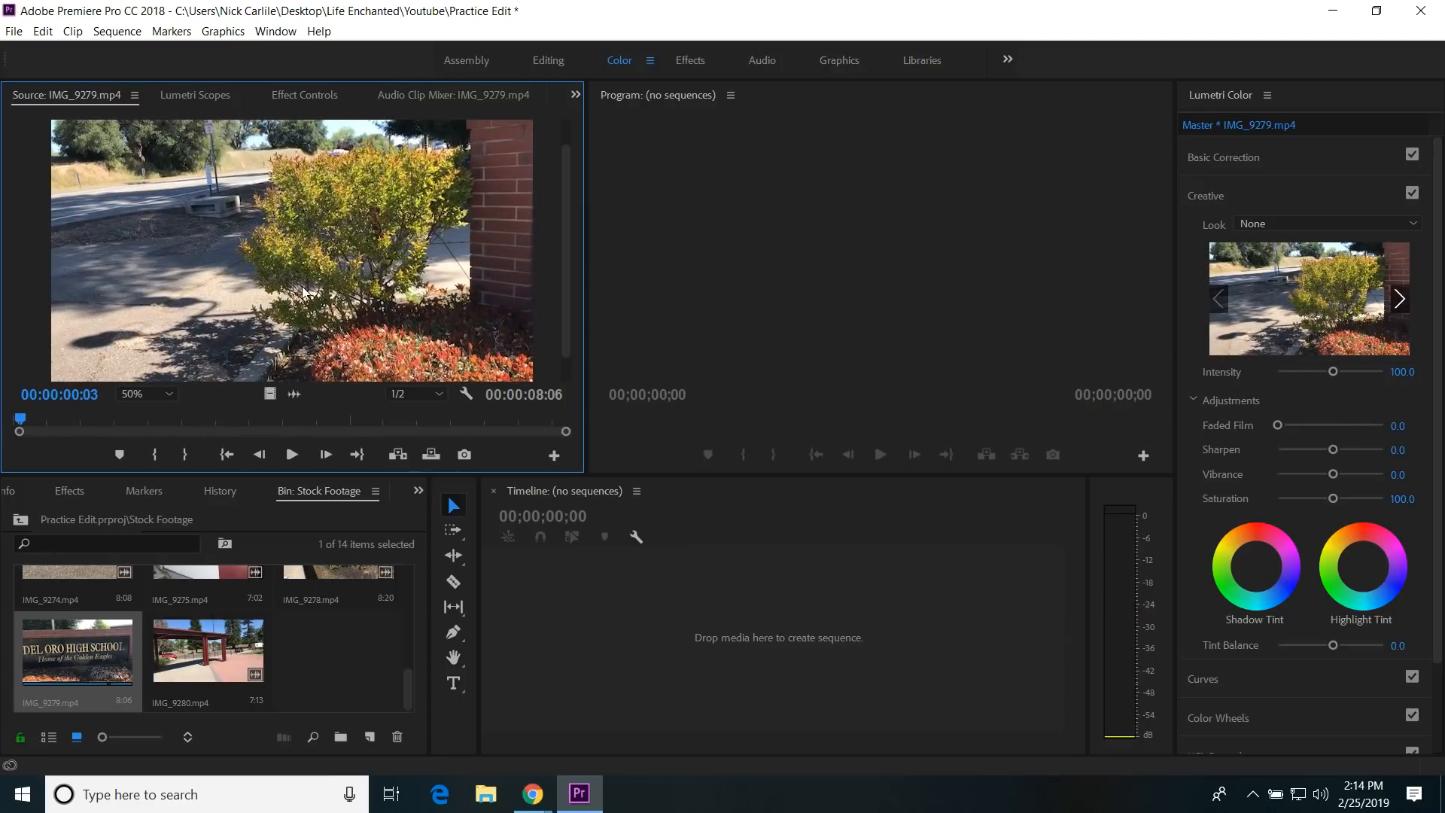
drag(289, 259, 536, 646)
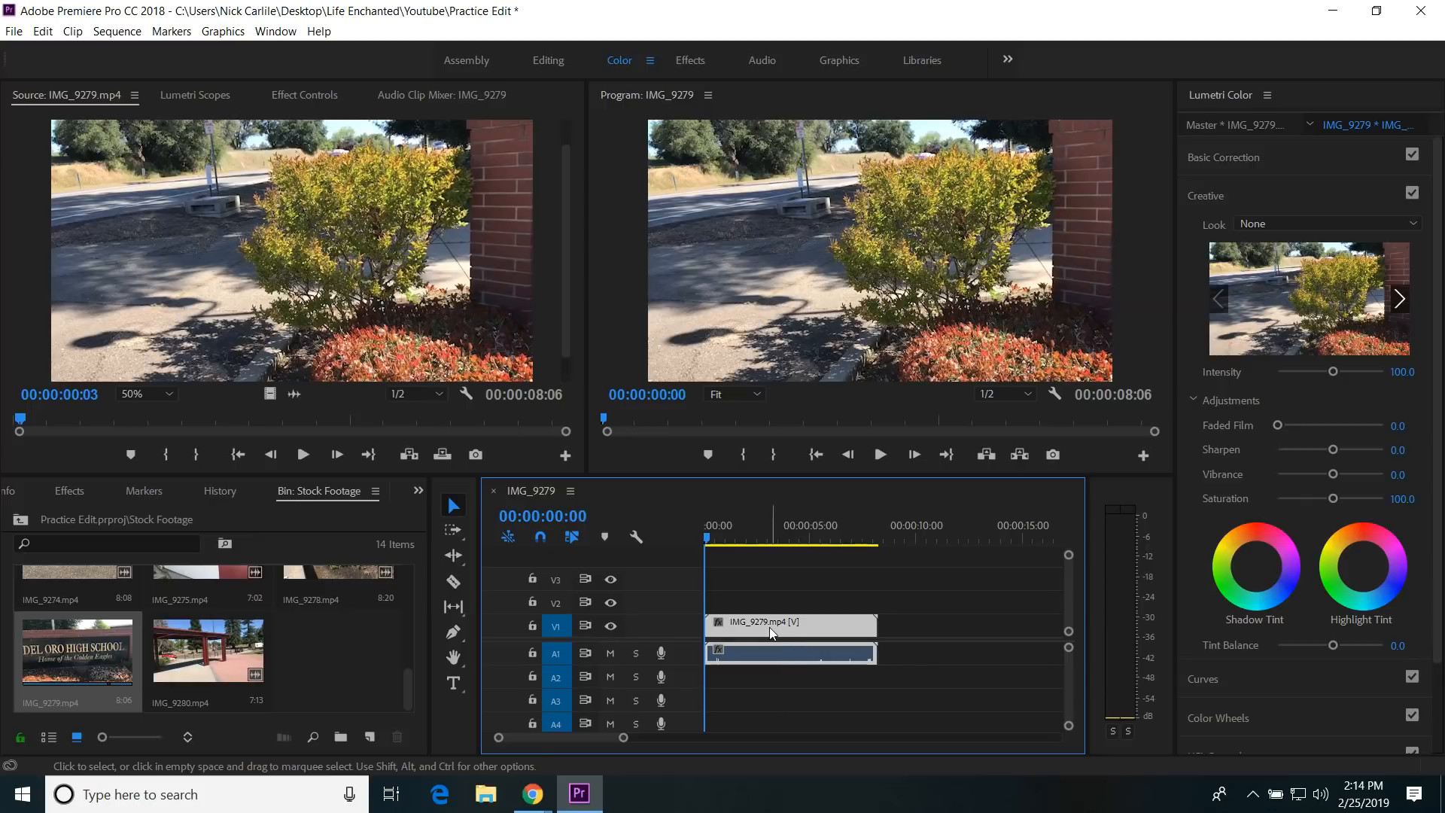
key(Delete)
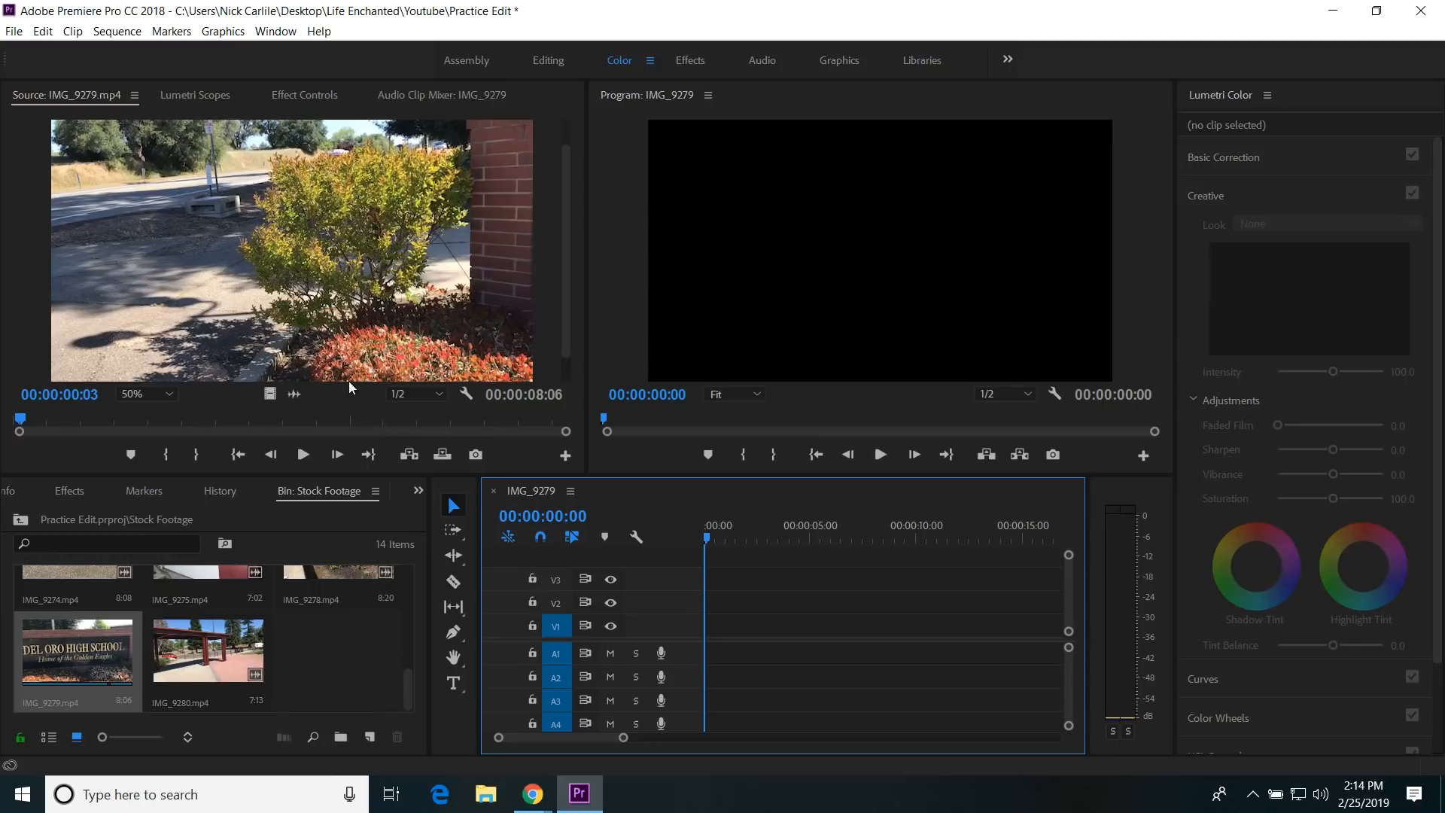
Step: Mark an In point at 00:00:02:12 and an Out point at 00:00:06:08 on IMG_9279 in the Source monitor
drag(18, 423, 176, 423)
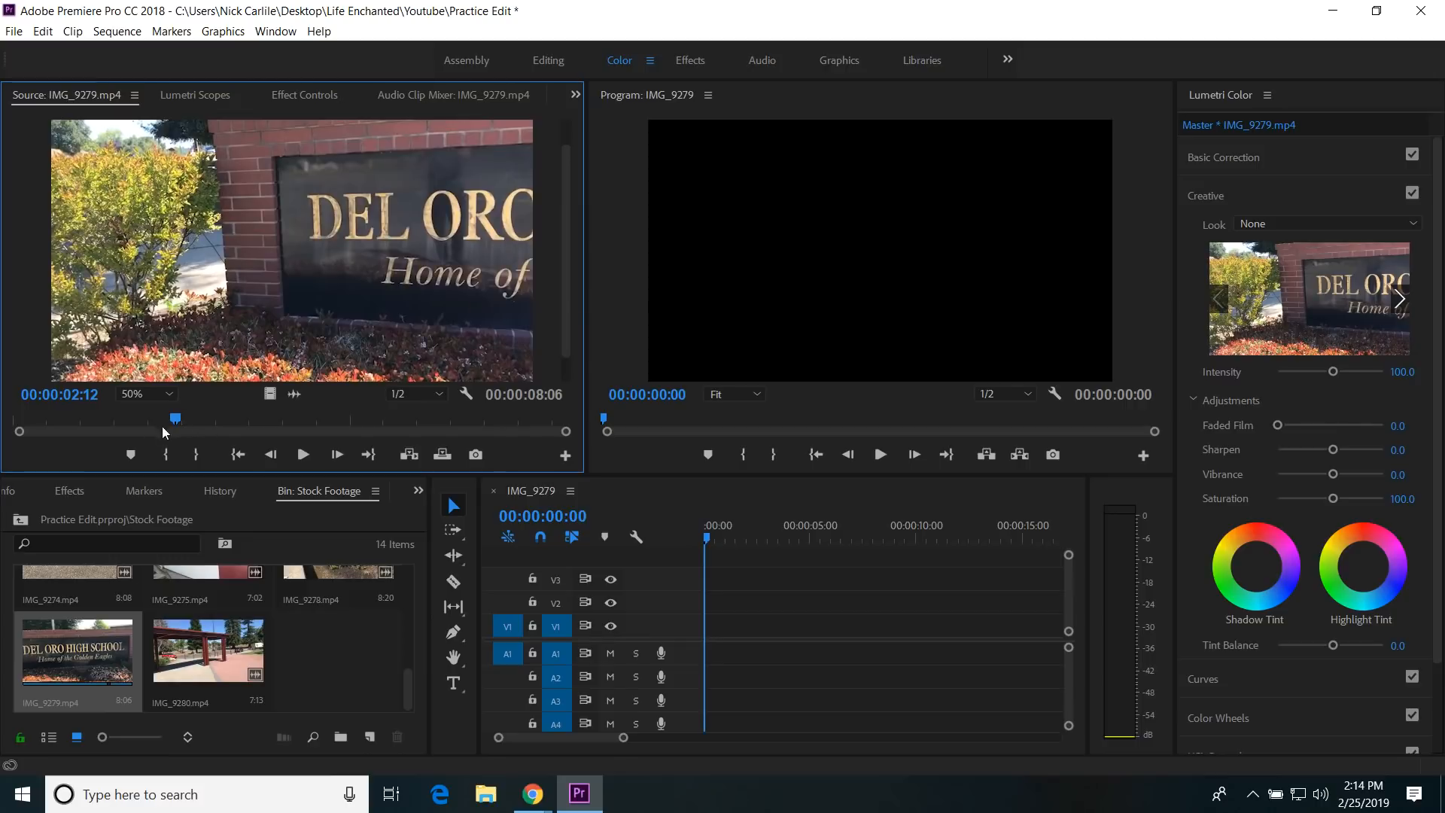
key(i)
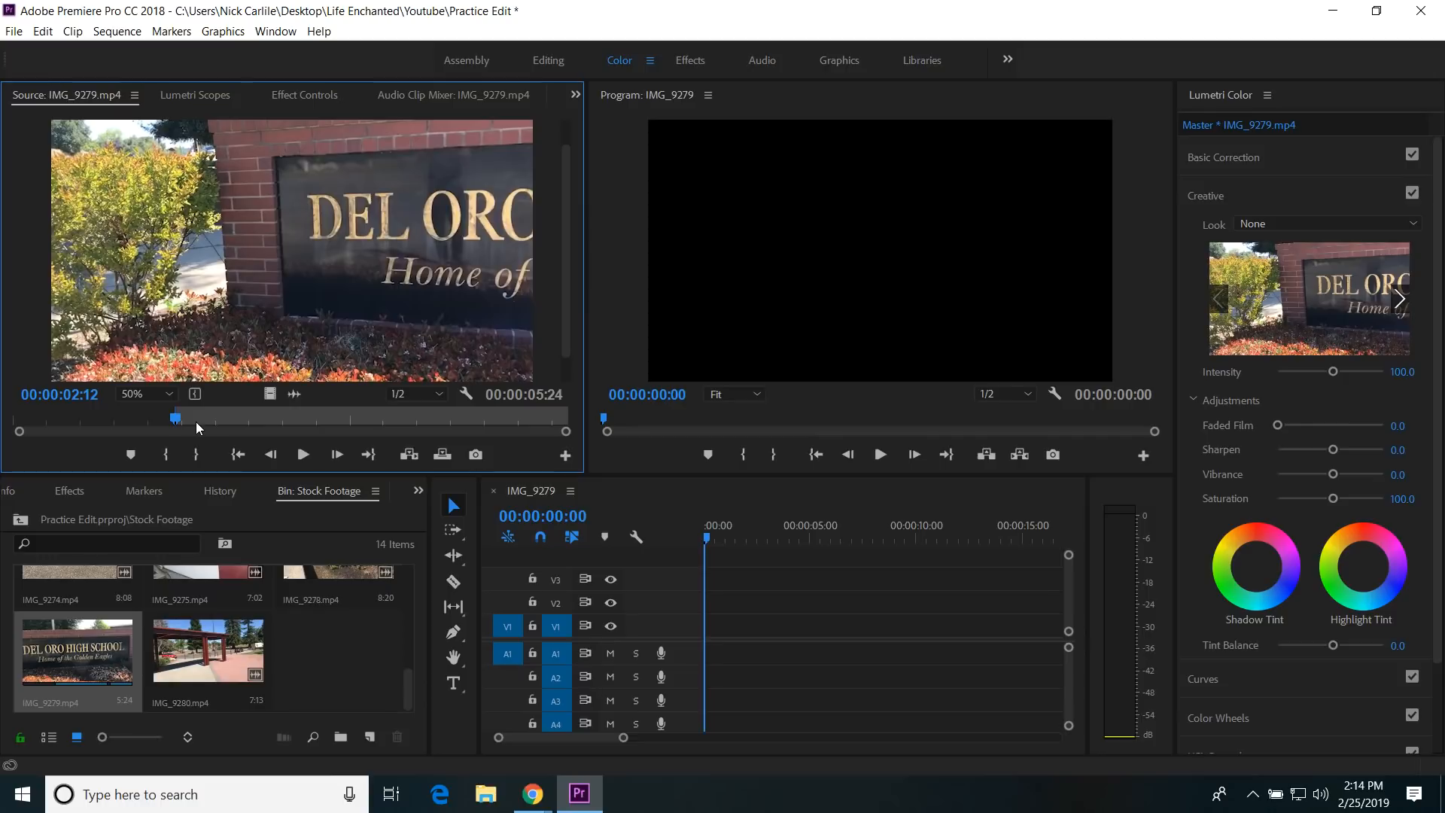
drag(182, 422, 438, 423)
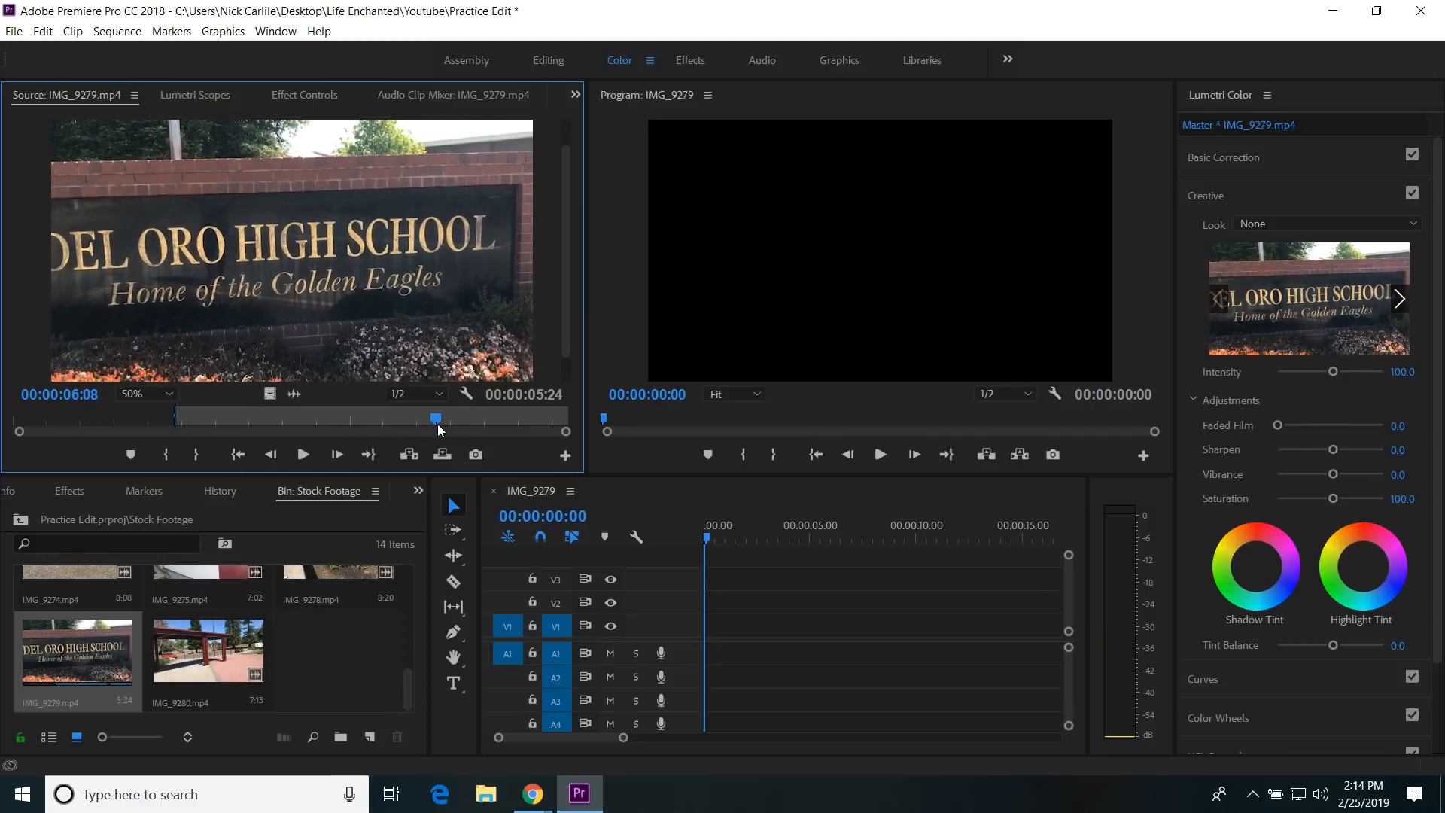
key(o)
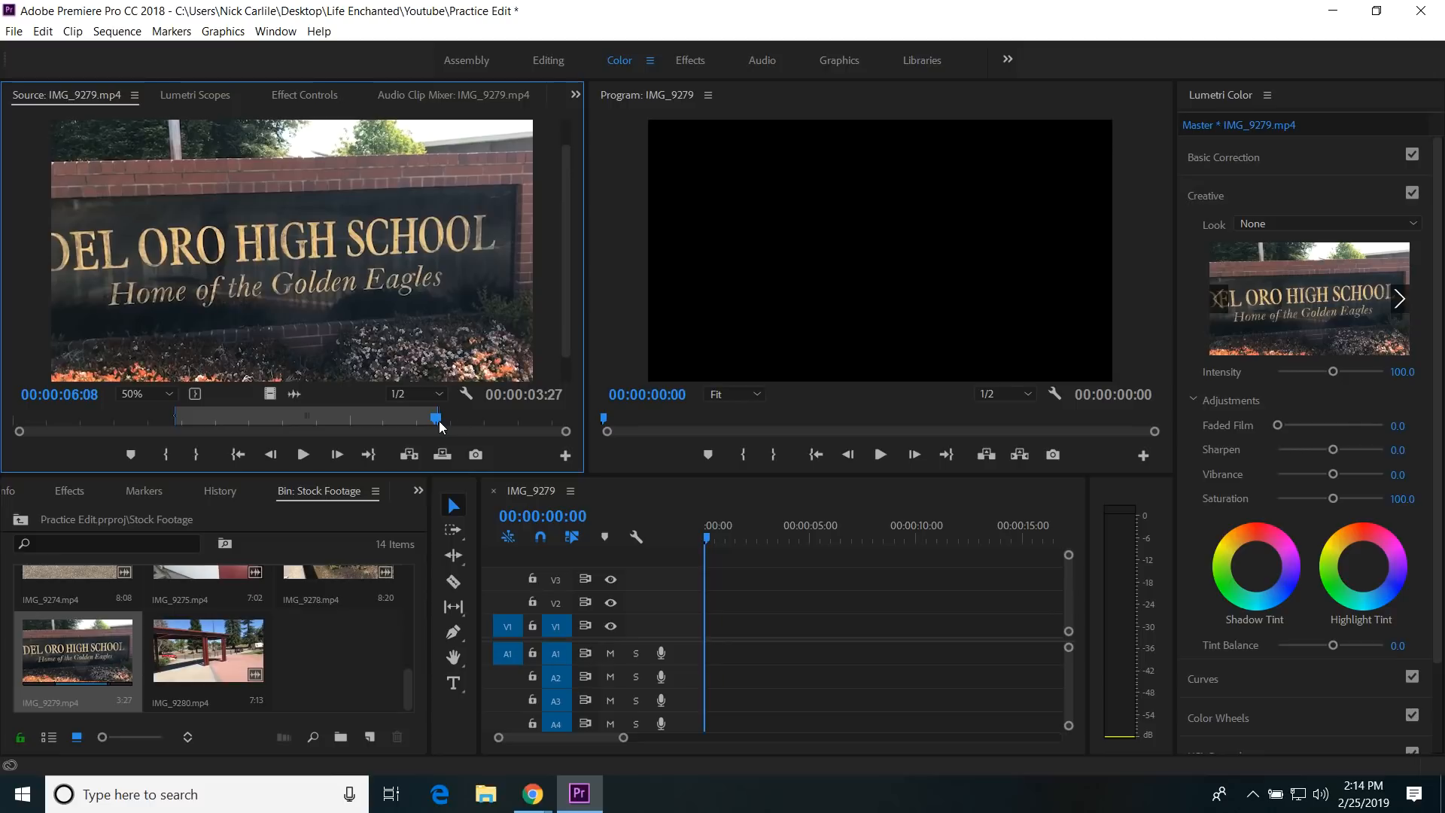
Step: Adjust the marked range of IMG_9279 to start at about 00:00:02:10 and end at about 00:00:06:02
drag(439, 421, 395, 420)
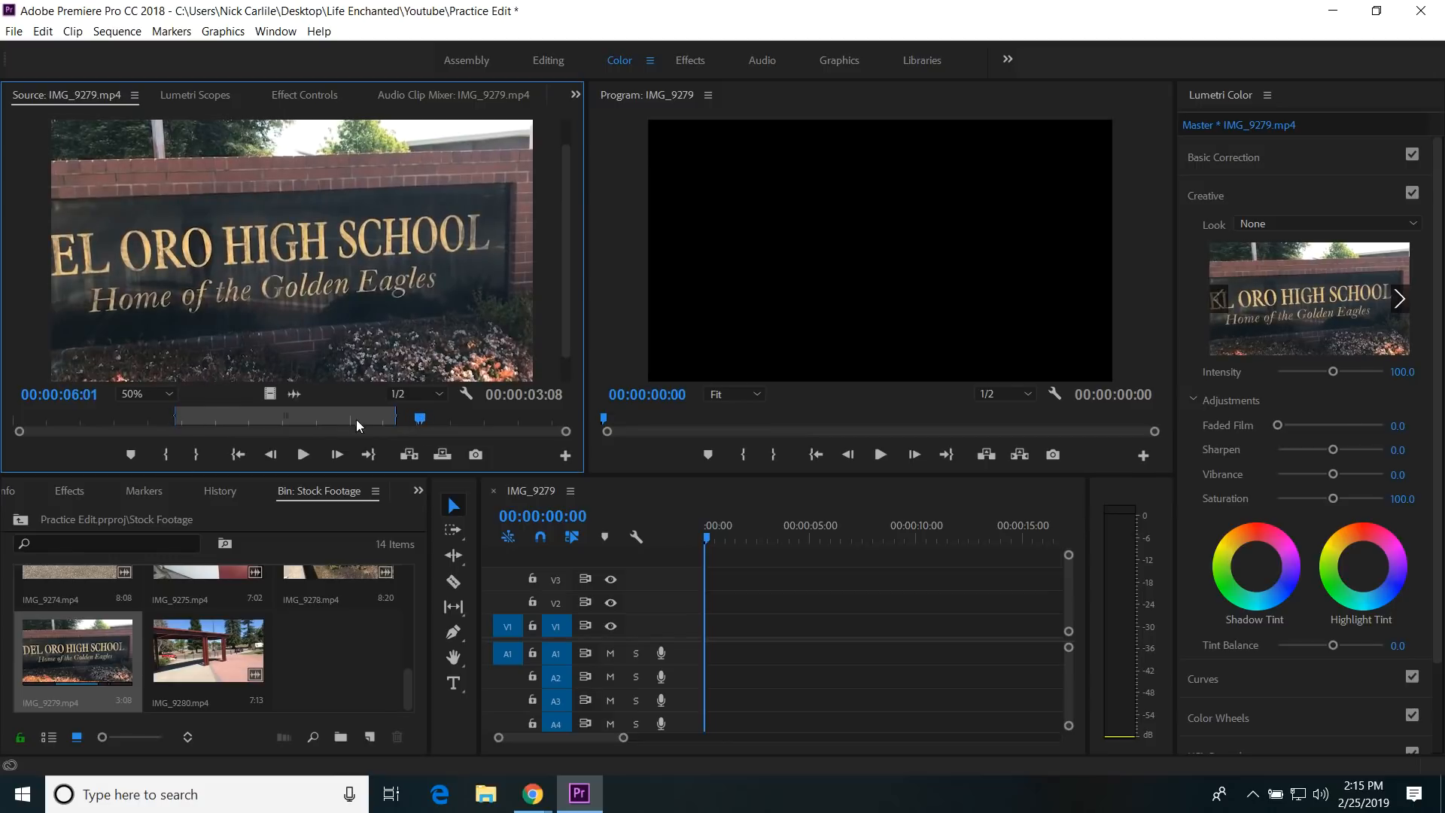
mouse_move(394, 418)
mouse_down()
mouse_move(385, 437)
mouse_move(377, 428)
mouse_move(419, 427)
mouse_up()
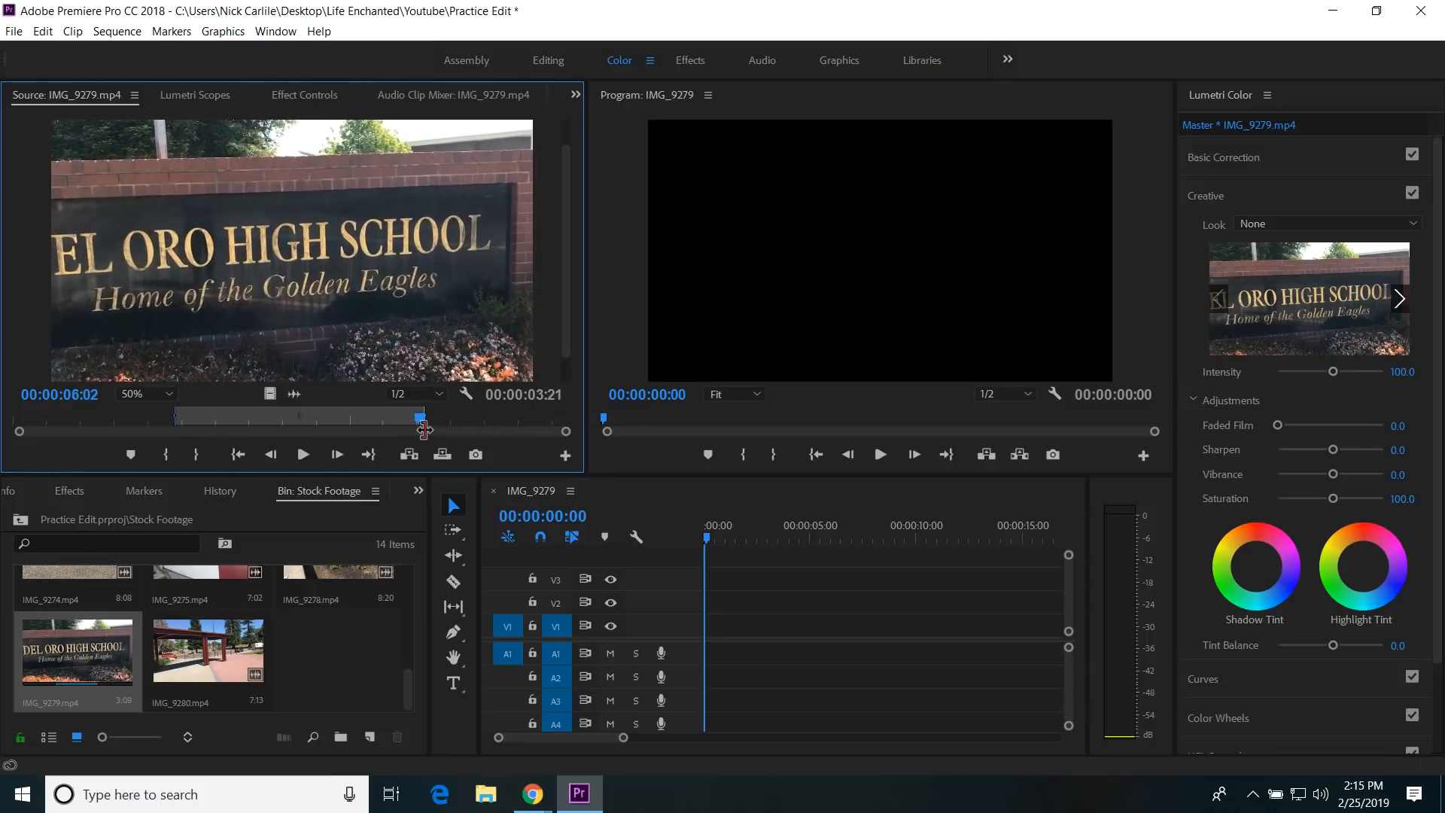
mouse_move(183, 417)
mouse_down()
mouse_move(132, 419)
mouse_move(227, 419)
mouse_move(169, 416)
mouse_up()
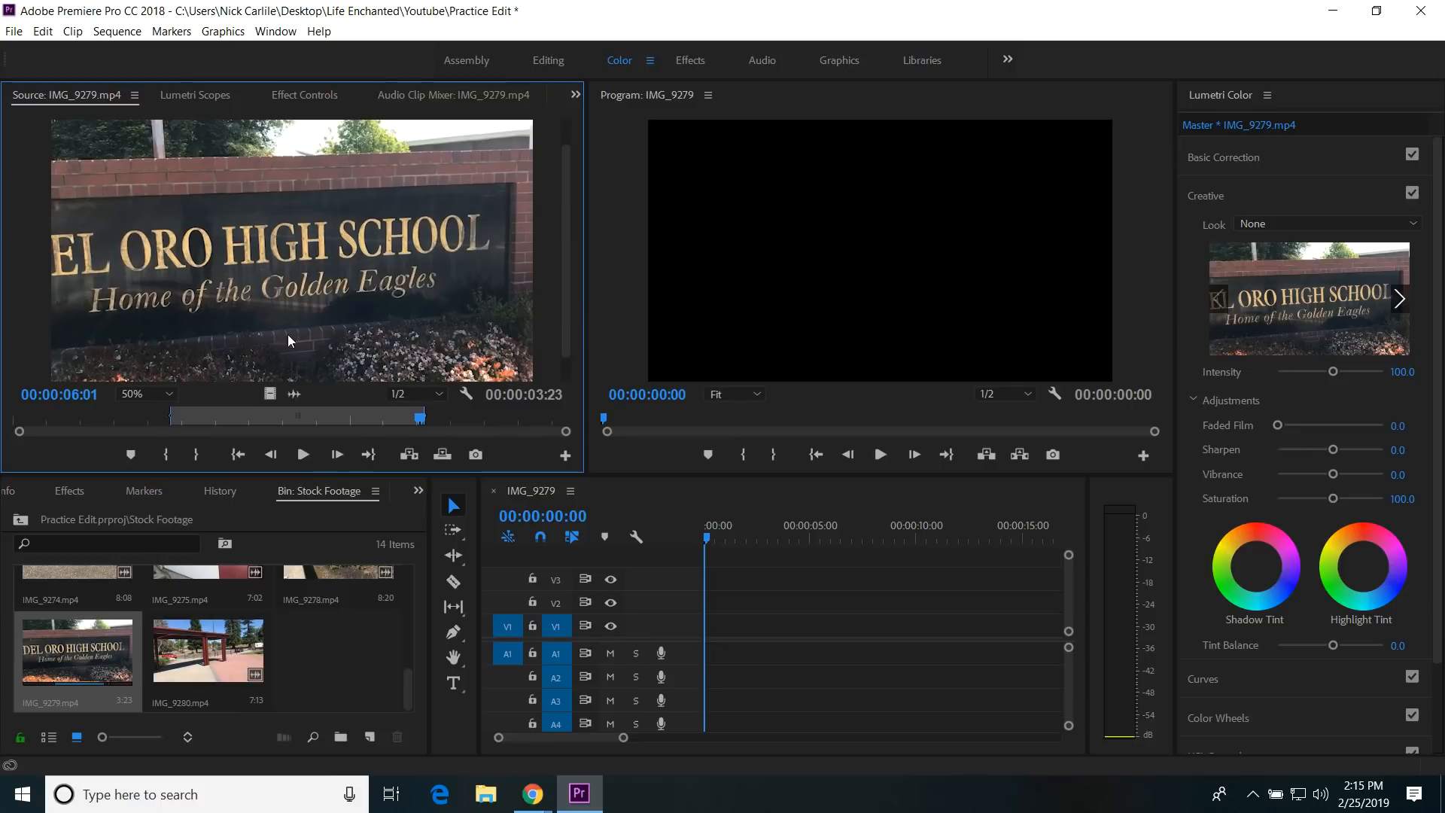
Step: Try placing the marked range with its audio, undo that, and place only its video at the start of track V1
drag(245, 279, 712, 634)
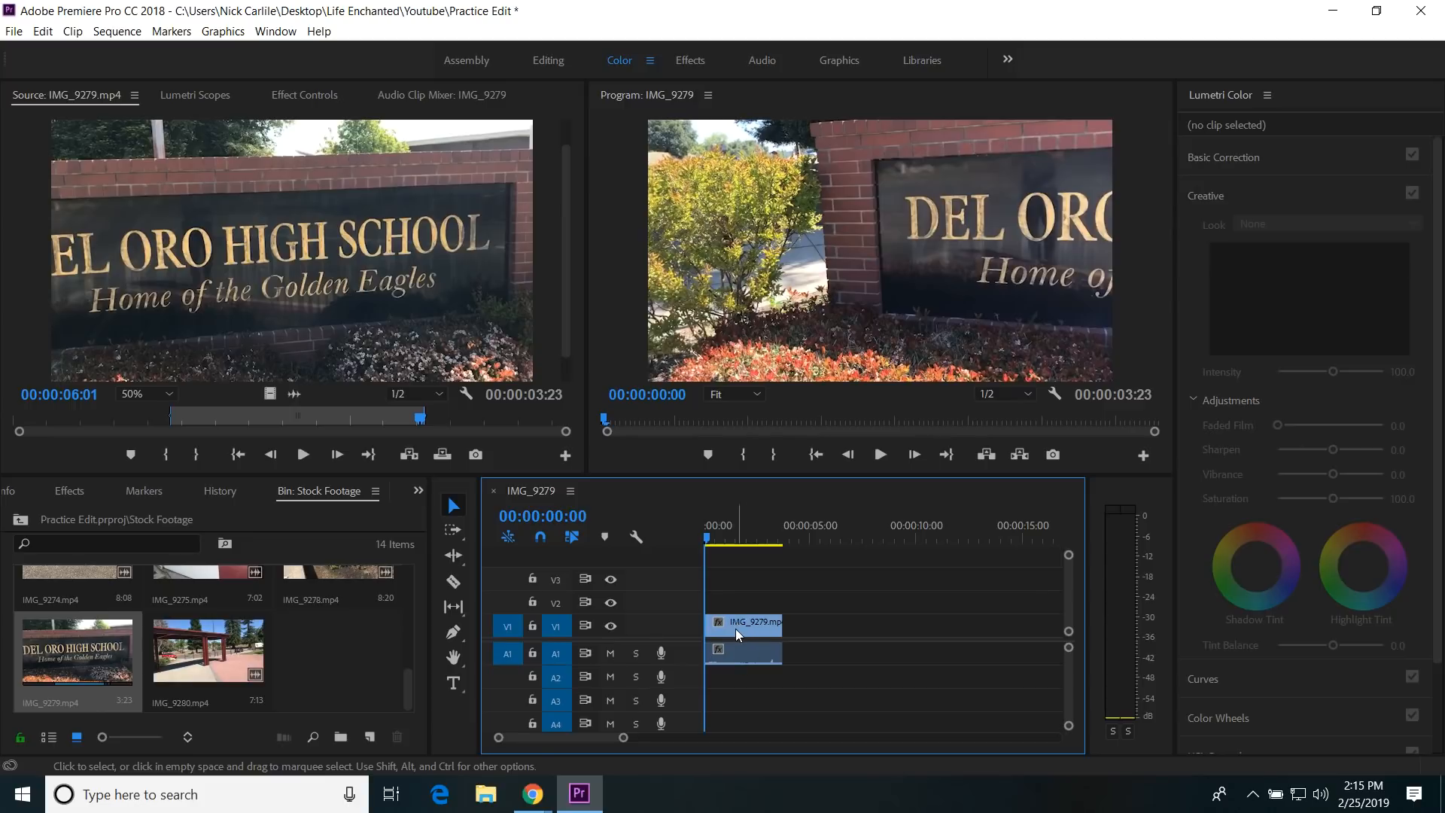
key(ctrl+z)
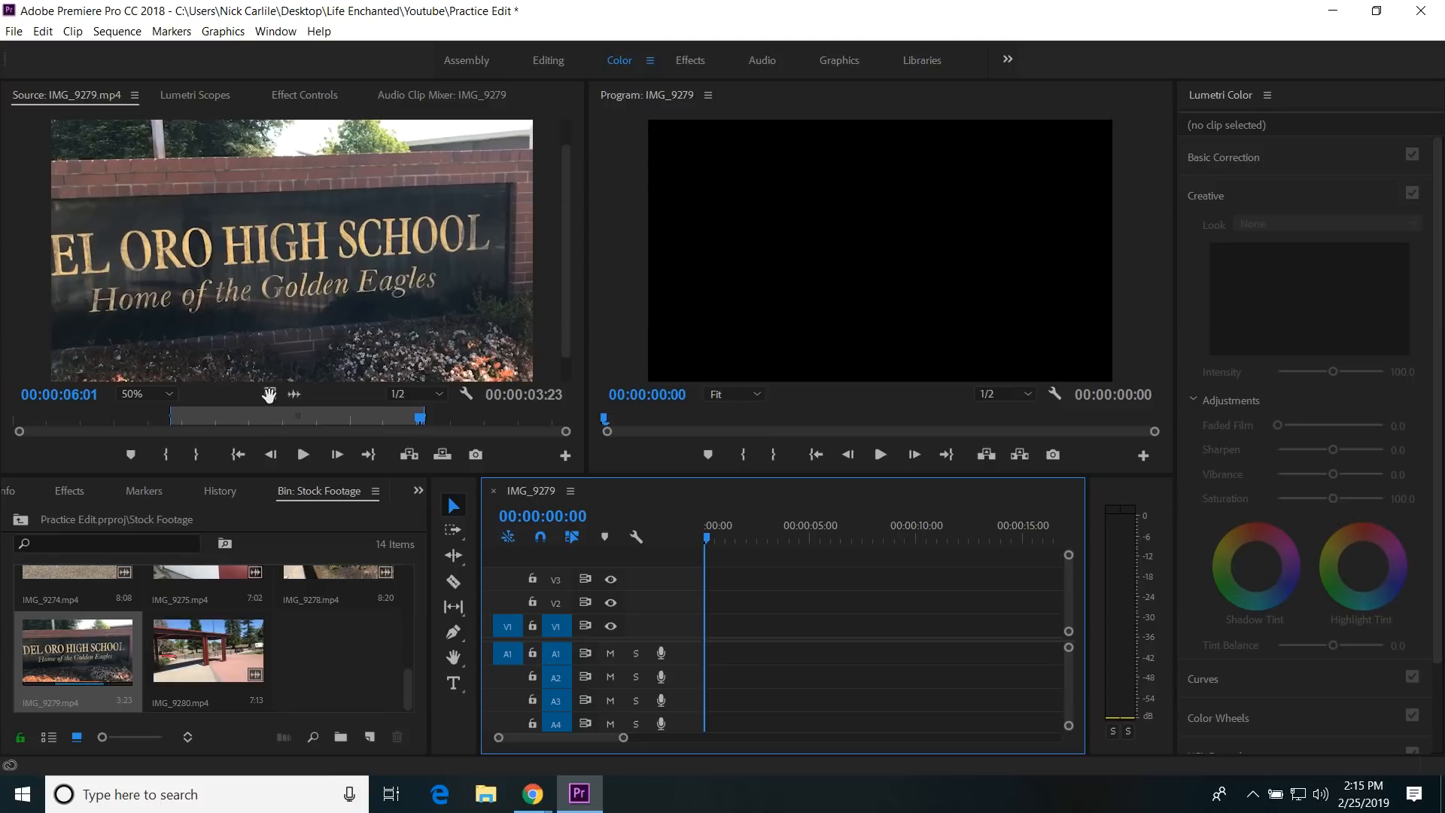
drag(270, 394, 712, 644)
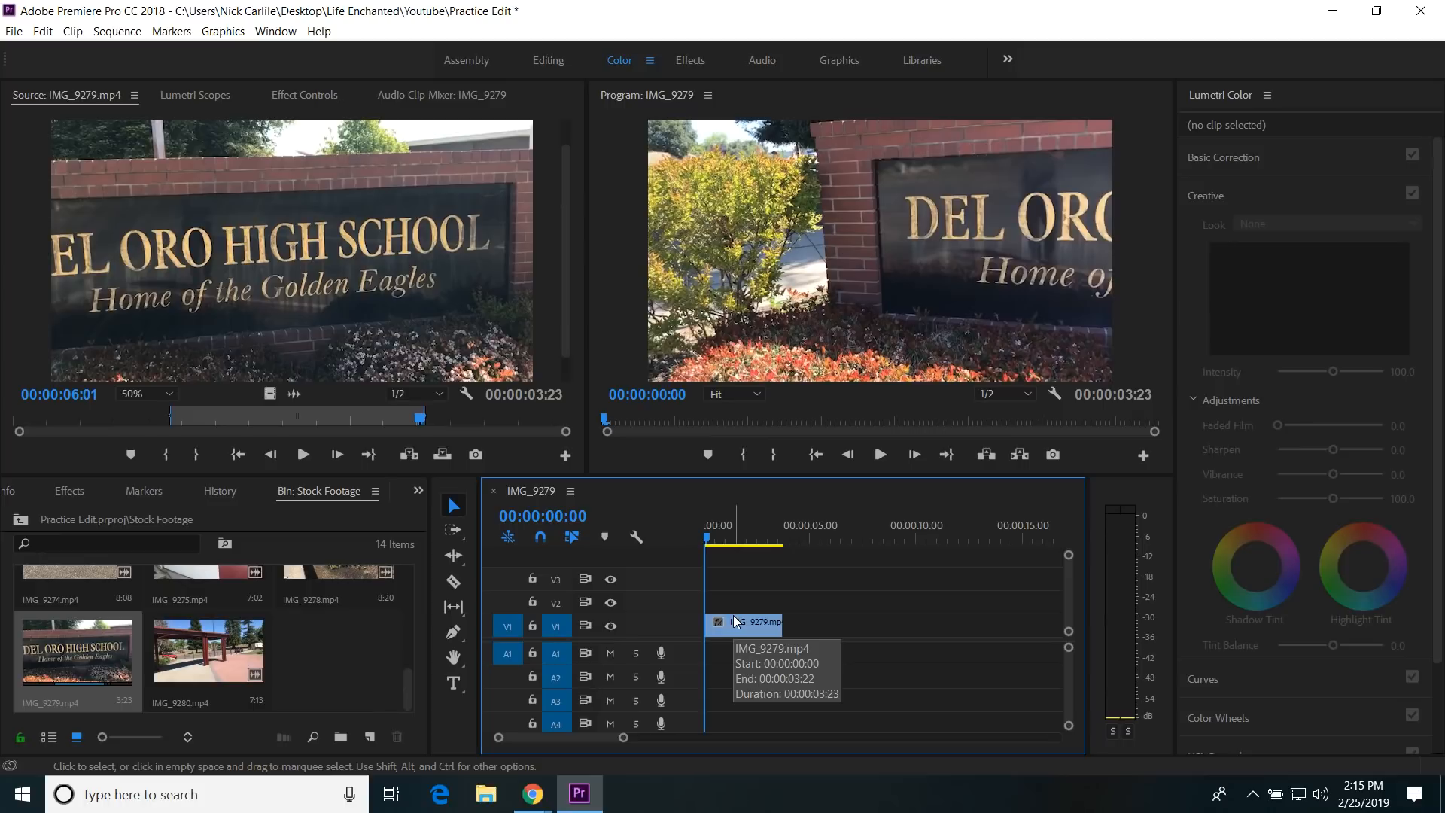
Step: Play the marked range of IMG_9279 in the Source monitor, and play the placed clip in the timeline
drag(434, 431, 125, 426)
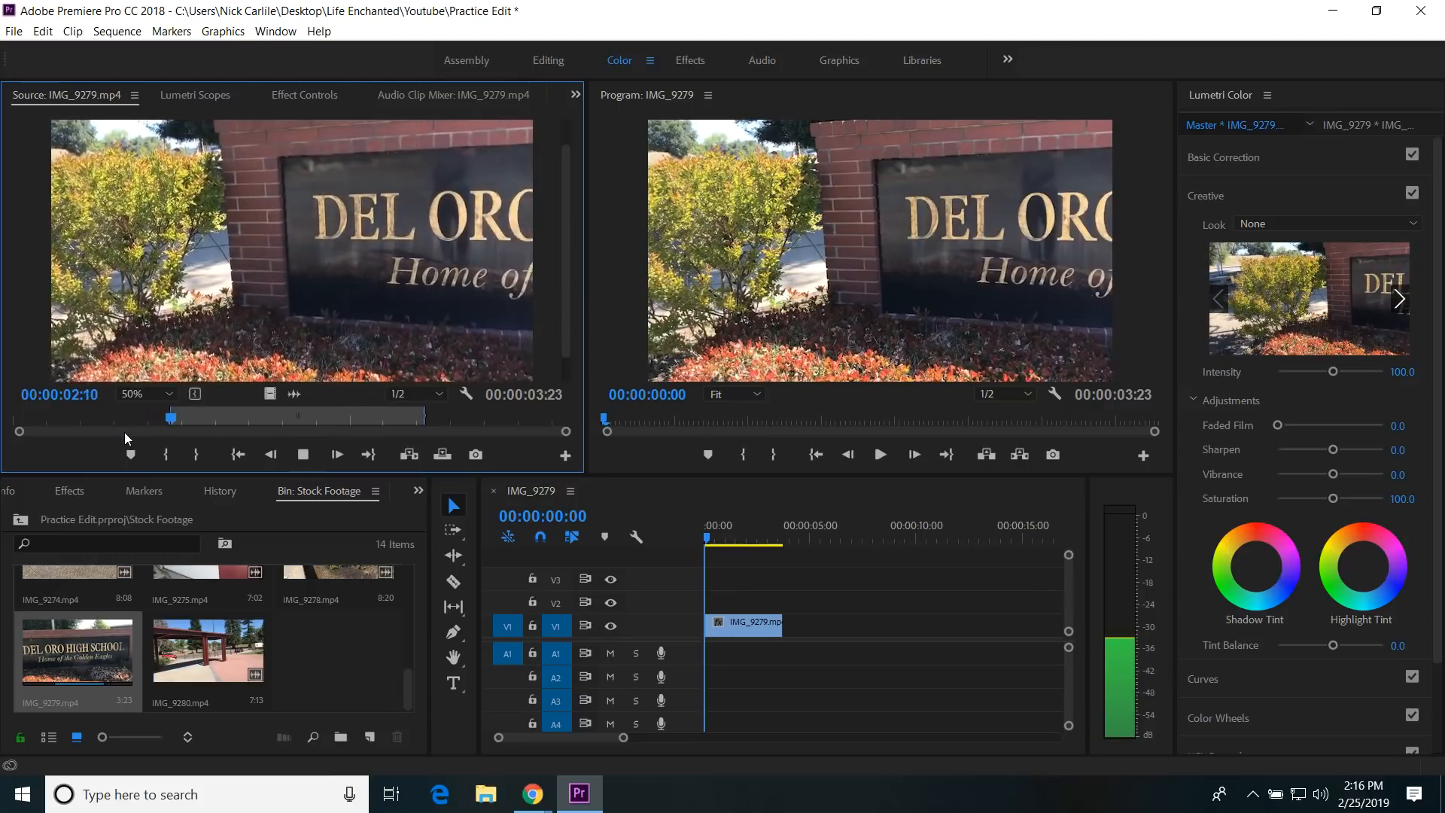
key(space)
click(688, 534)
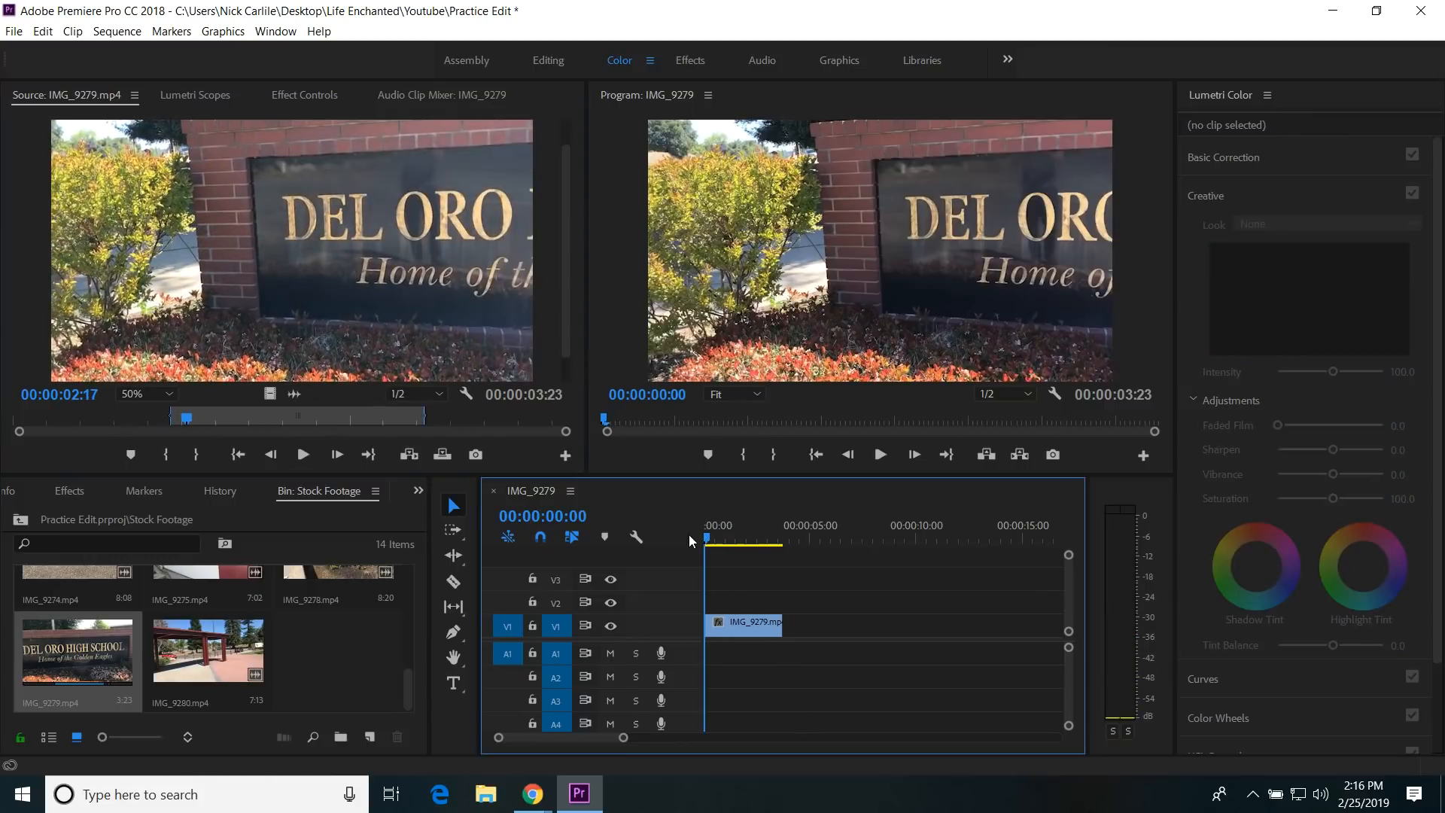
key(space)
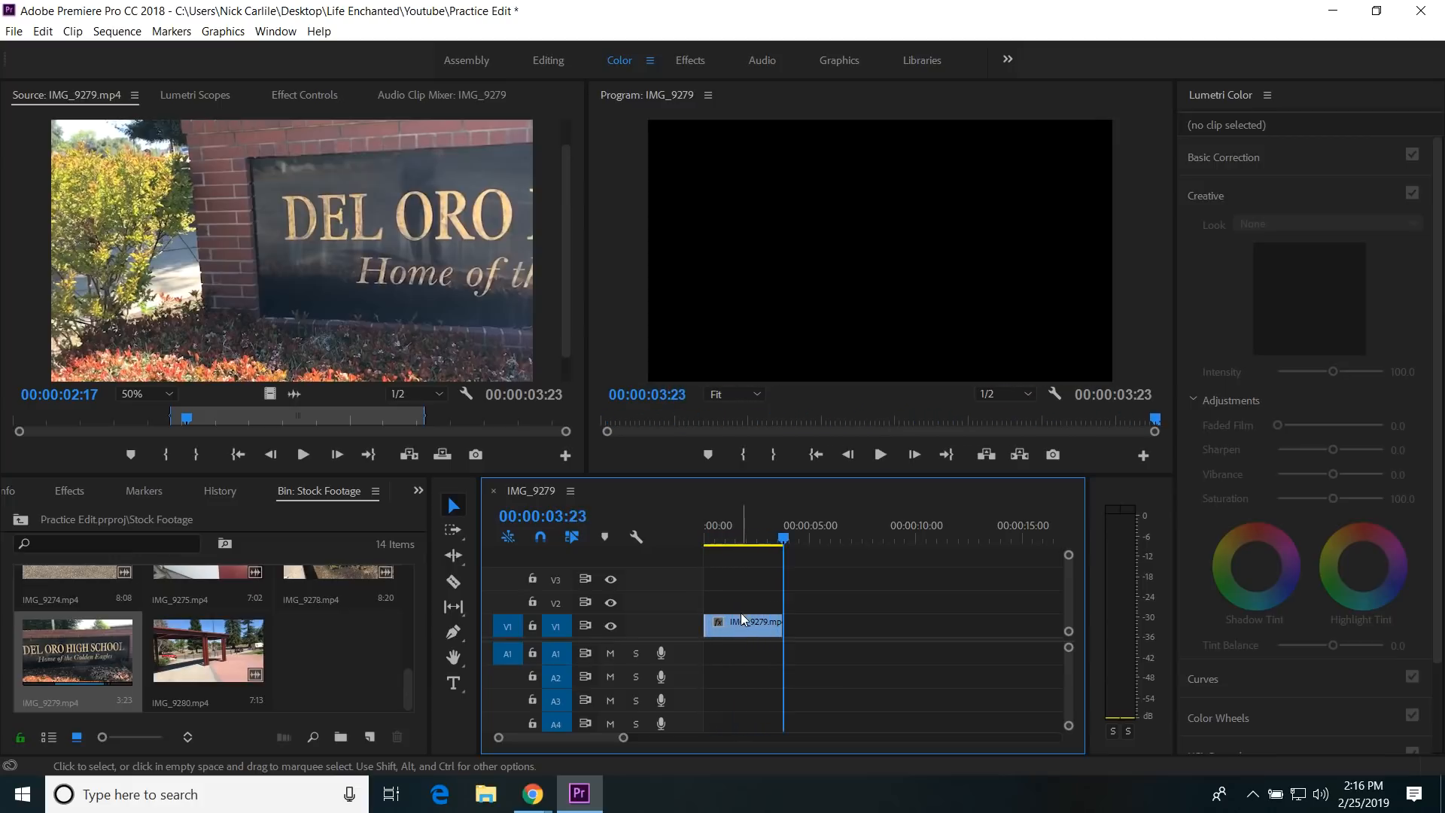
click(747, 624)
key(space)
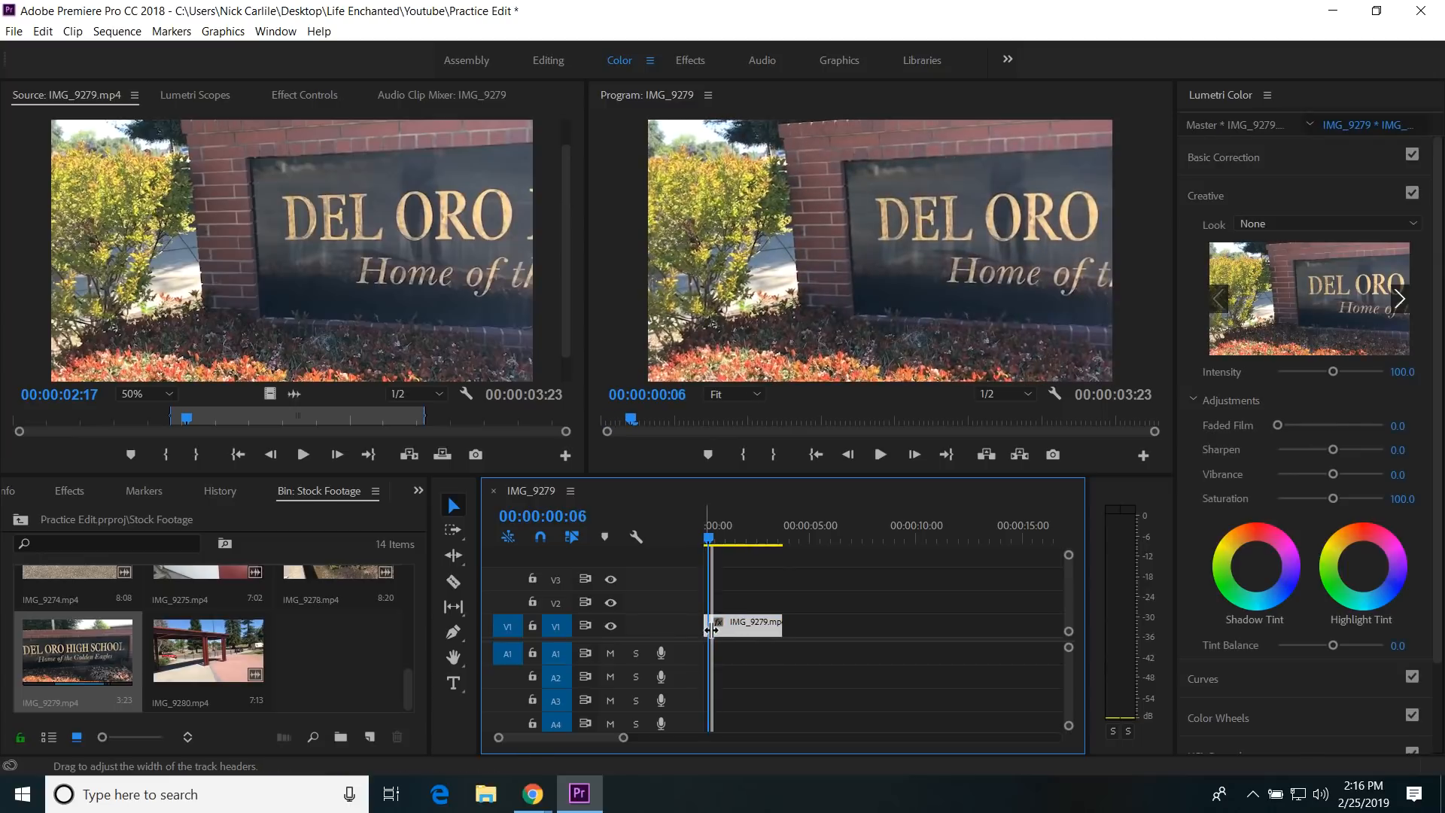
Step: Trim the IMG_9279 clip on V1 to a duration of 00:00:02:17, position it at 00:00:00:06, and play the result
drag(725, 627, 784, 616)
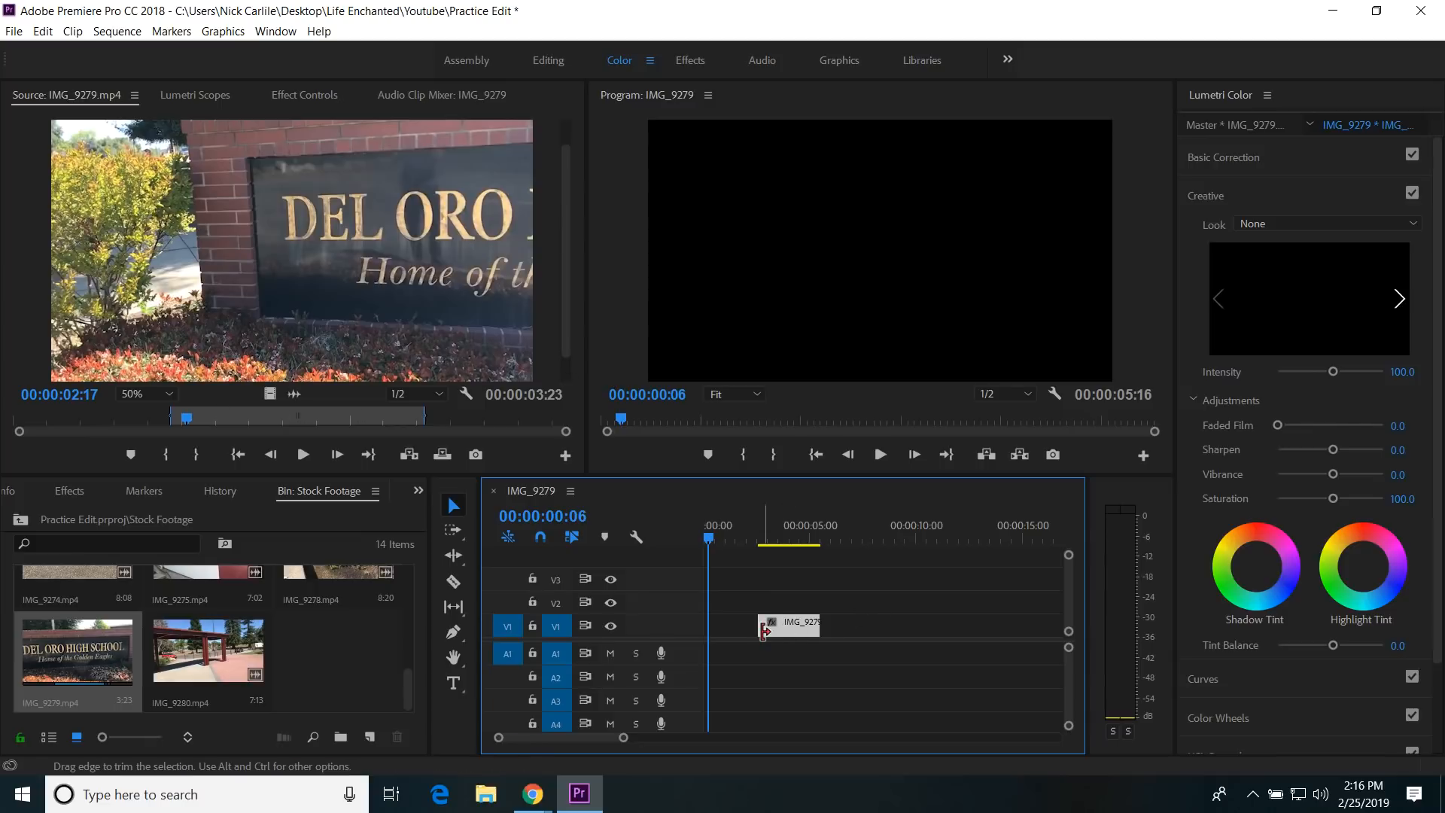
drag(758, 629, 726, 627)
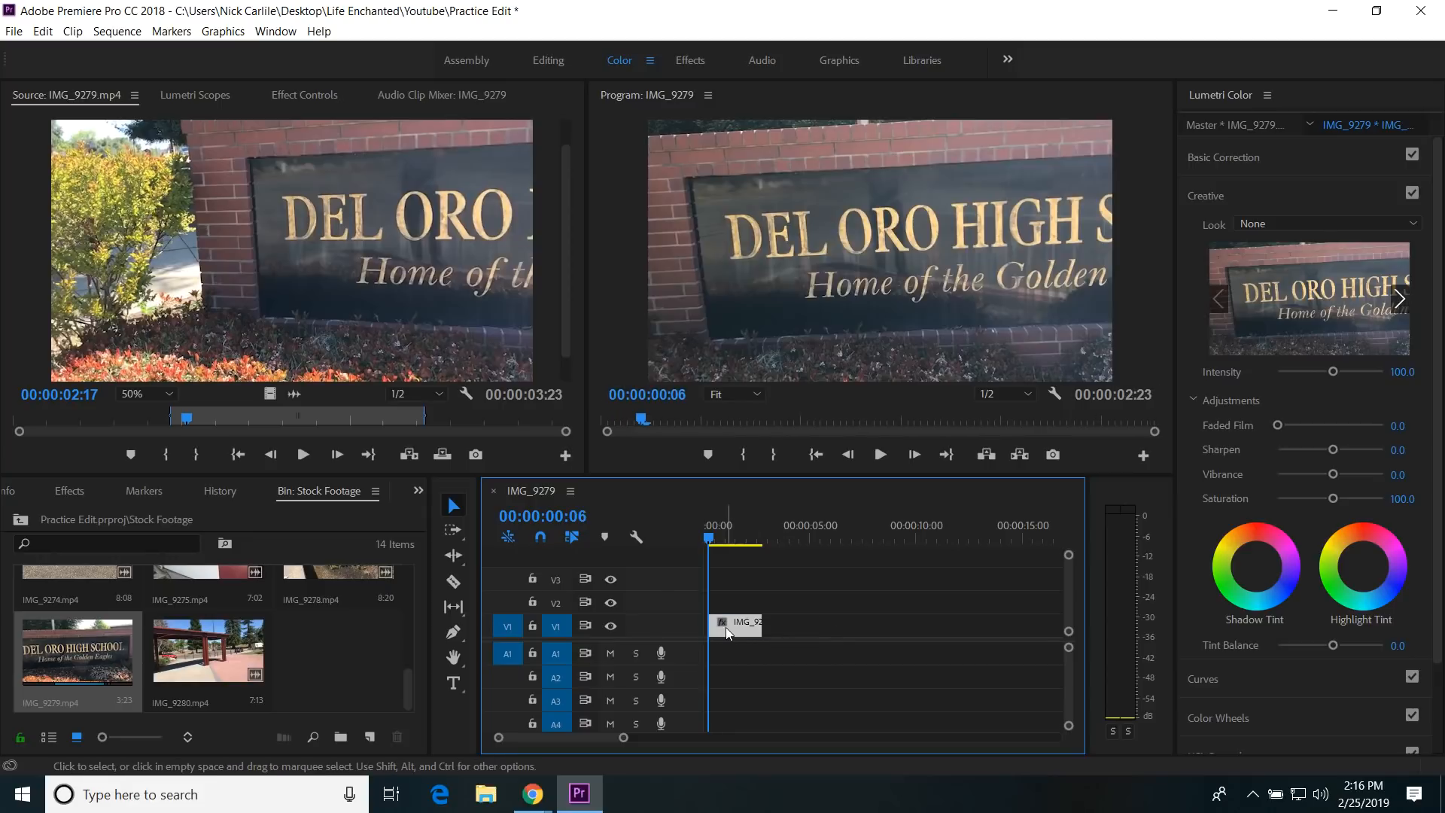
key(space)
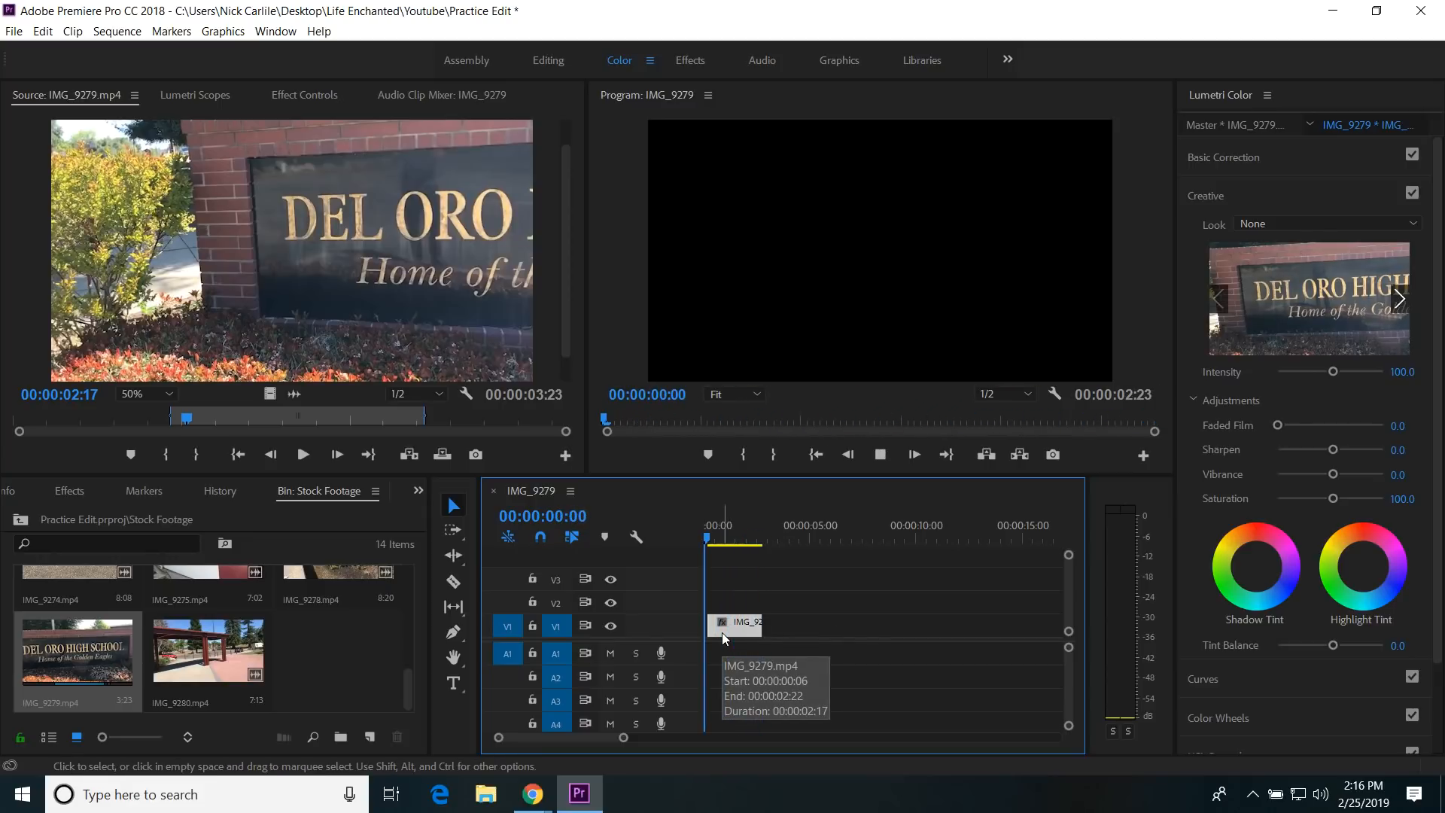
key(space)
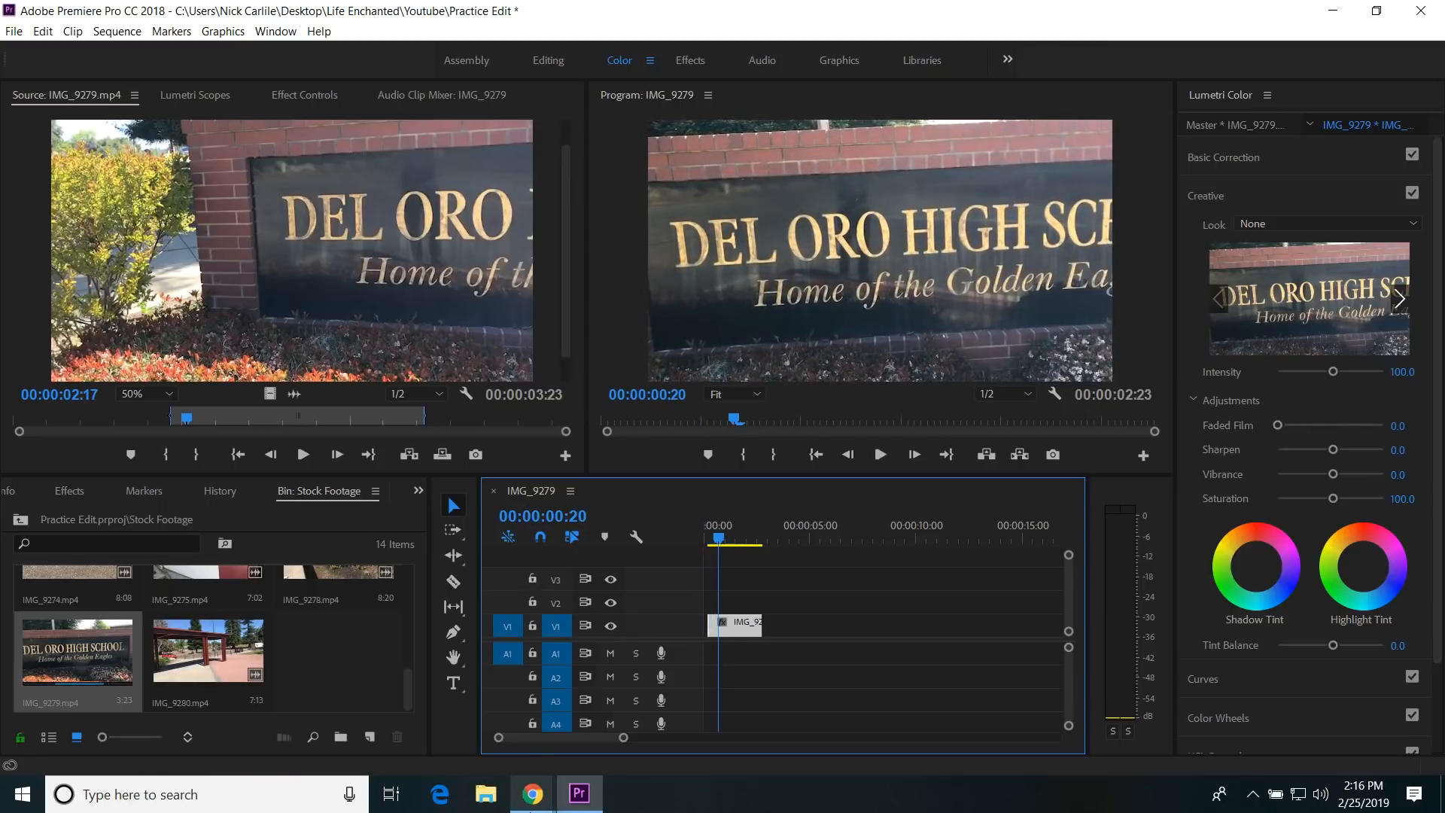
mouse_move(533, 794)
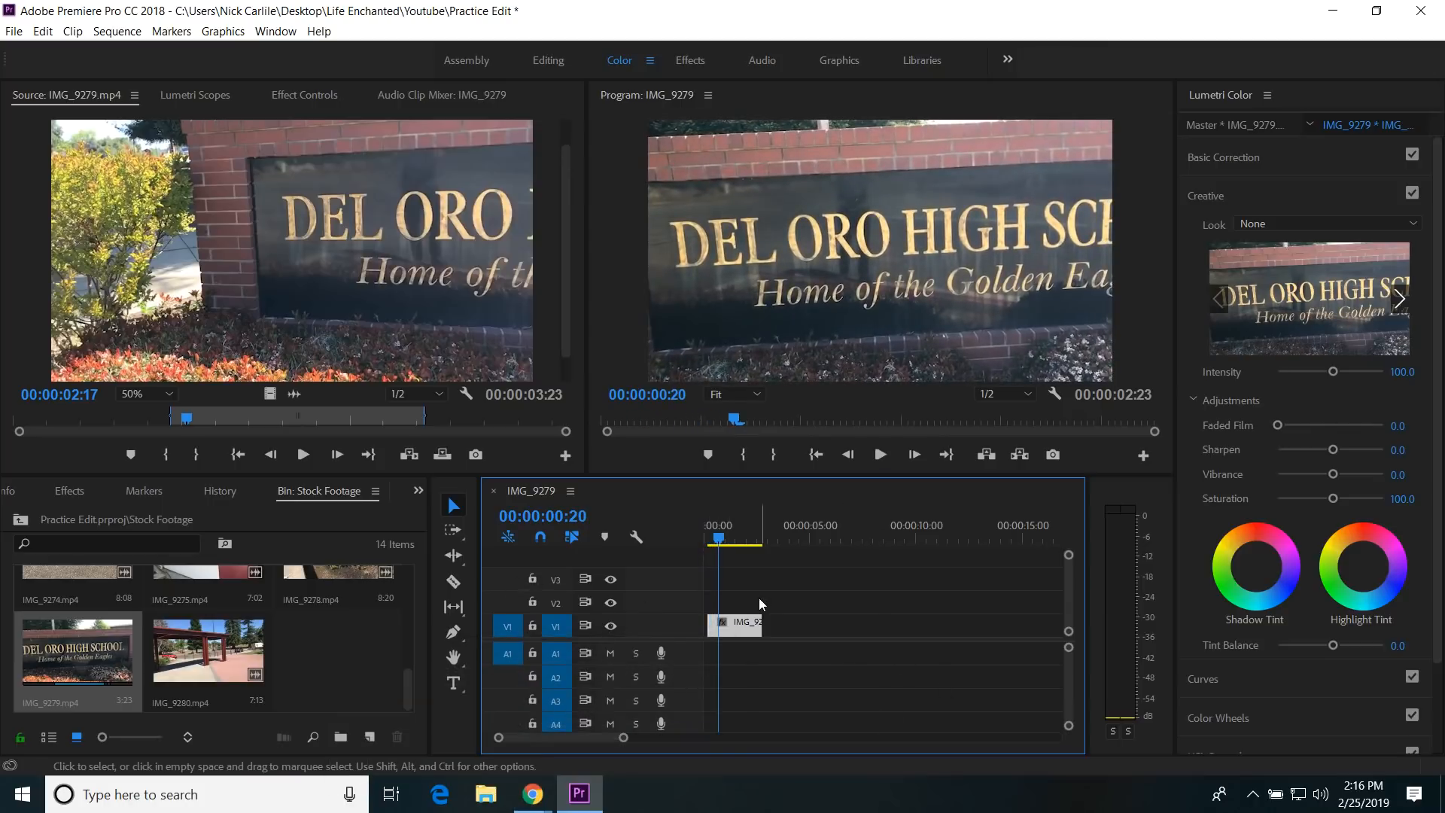
Step: Open IMG_9265 from the Stock Footage bin and mark its range from 00:00:03:11 to 00:00:06:09
scroll(193, 666, up, 5)
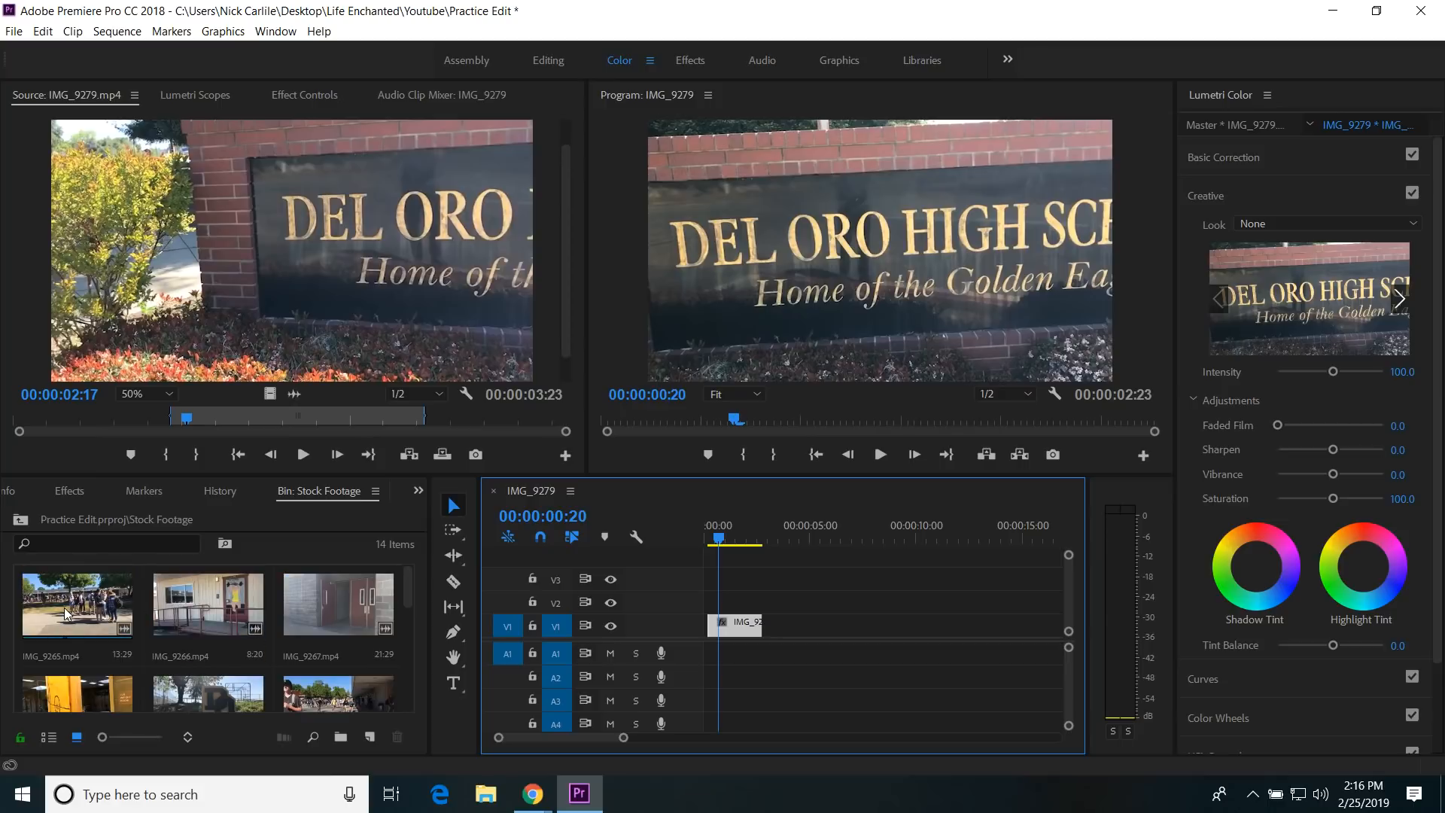
double_click(65, 610)
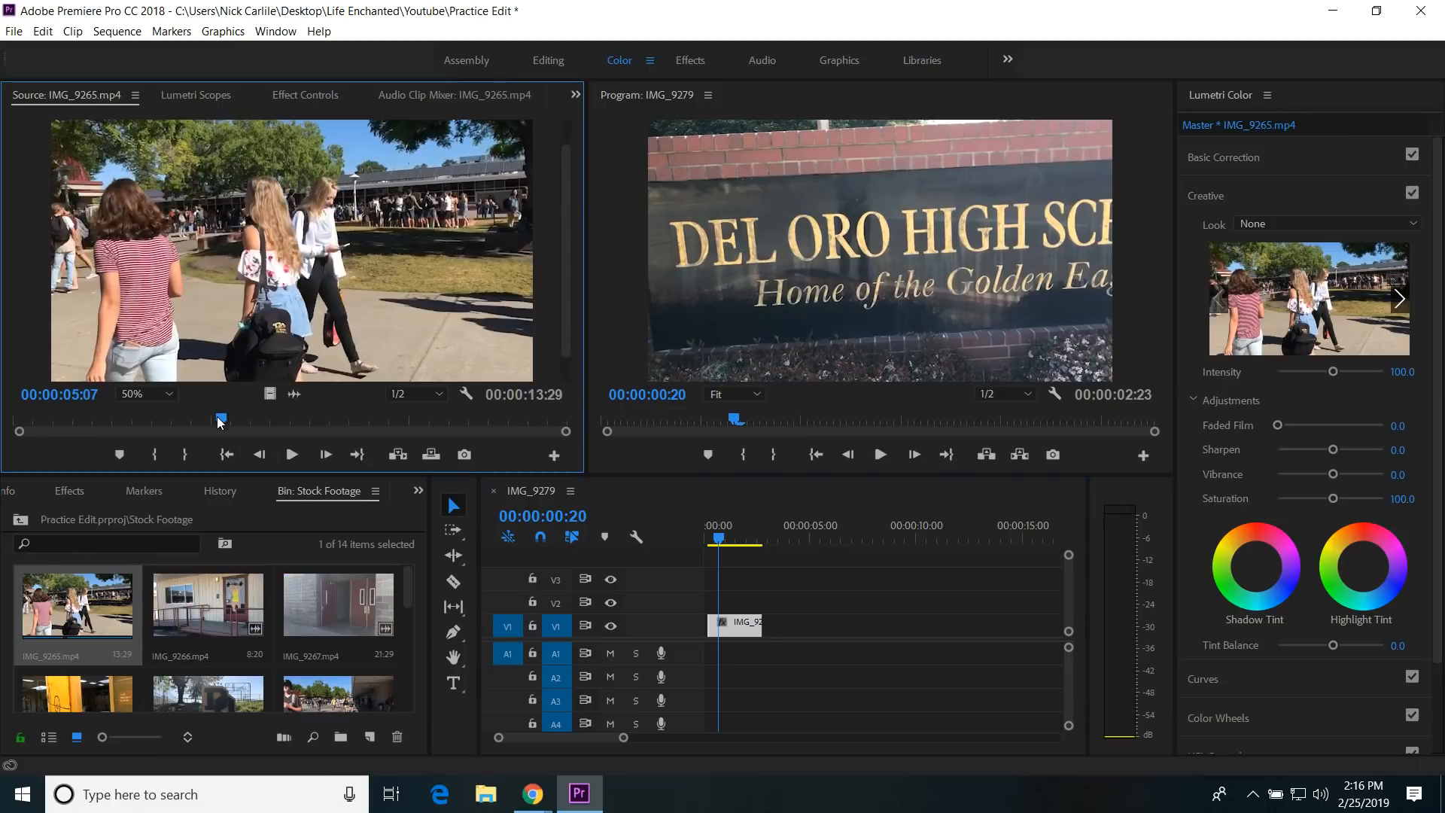
mouse_move(221, 420)
mouse_down()
mouse_move(146, 427)
mouse_move(265, 424)
mouse_up()
key(i)
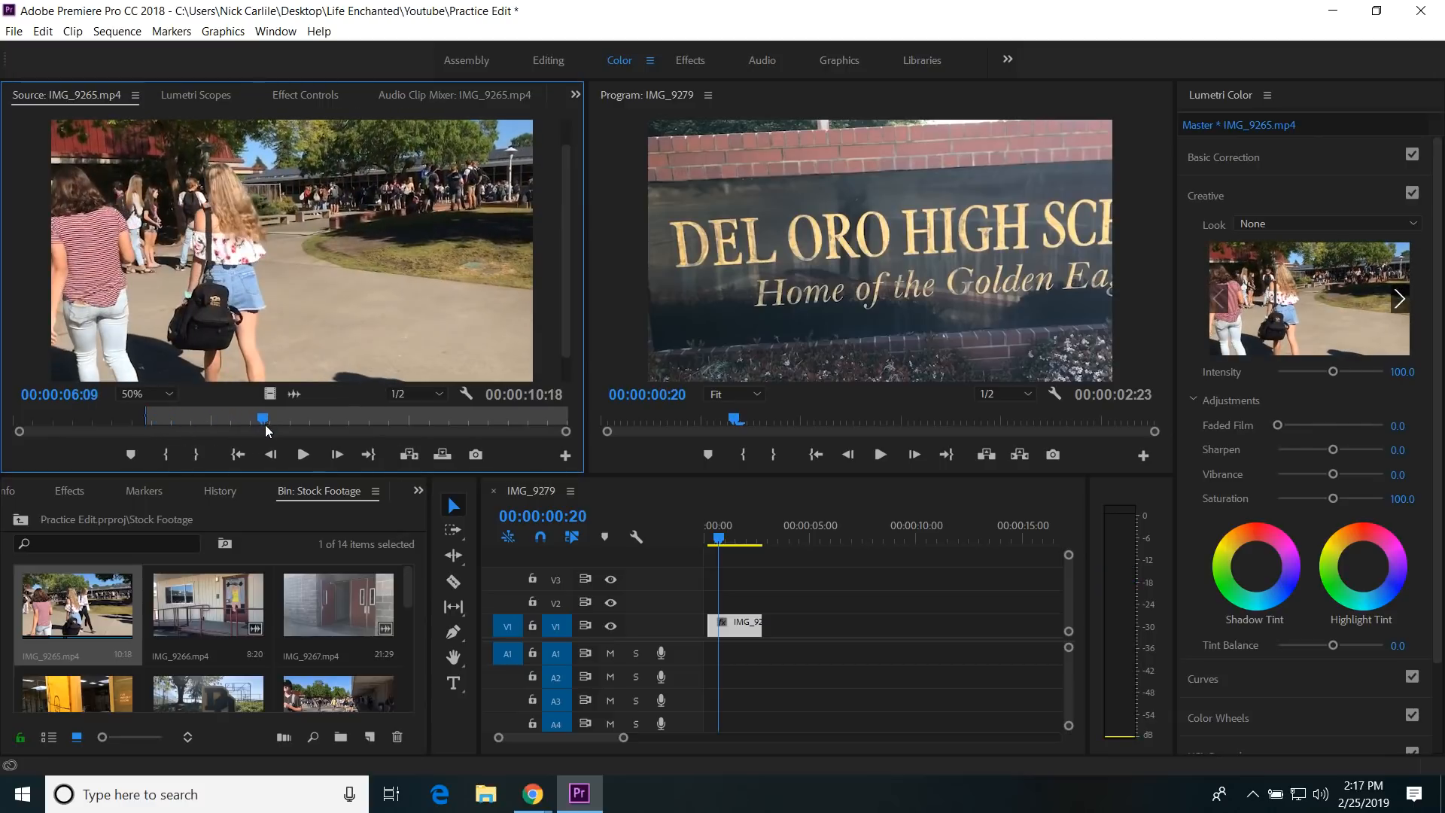
key(o)
Step: Place only the video of IMG_9265 on track V2 directly after IMG_9279, ending at 00:00:04:29, and play both clips
drag(665, 675, 808, 607)
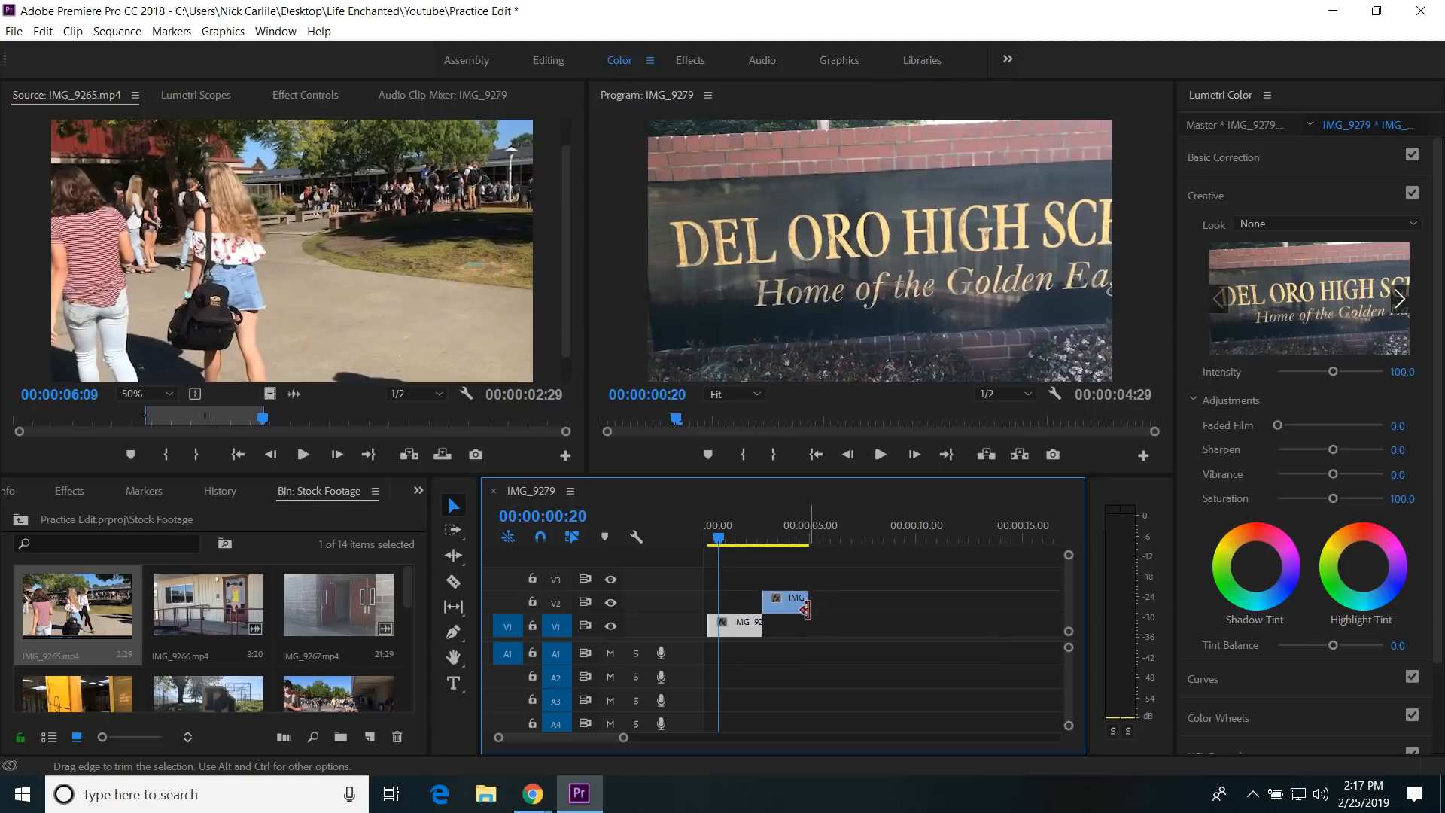
drag(719, 543, 732, 548)
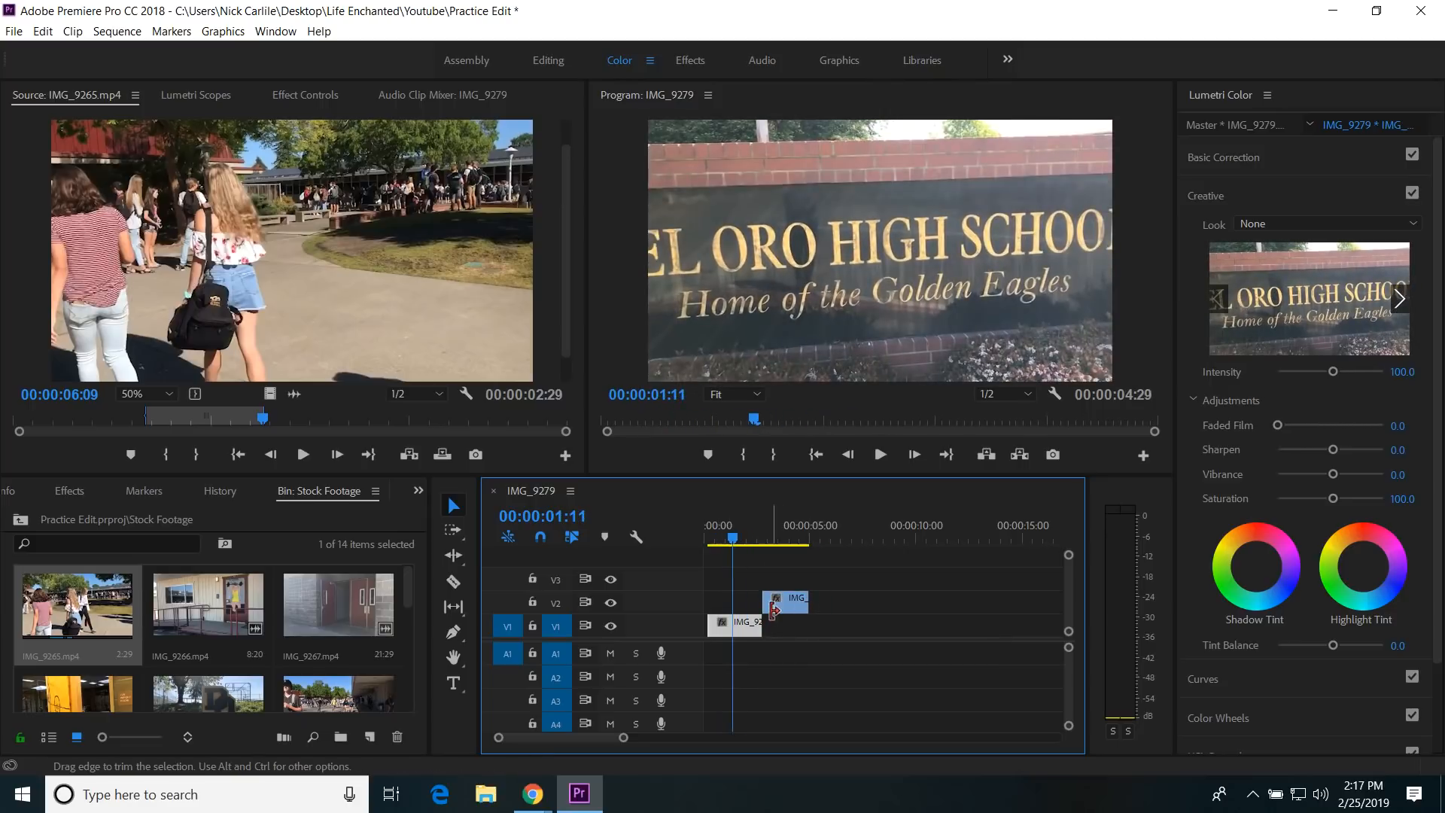
click(785, 595)
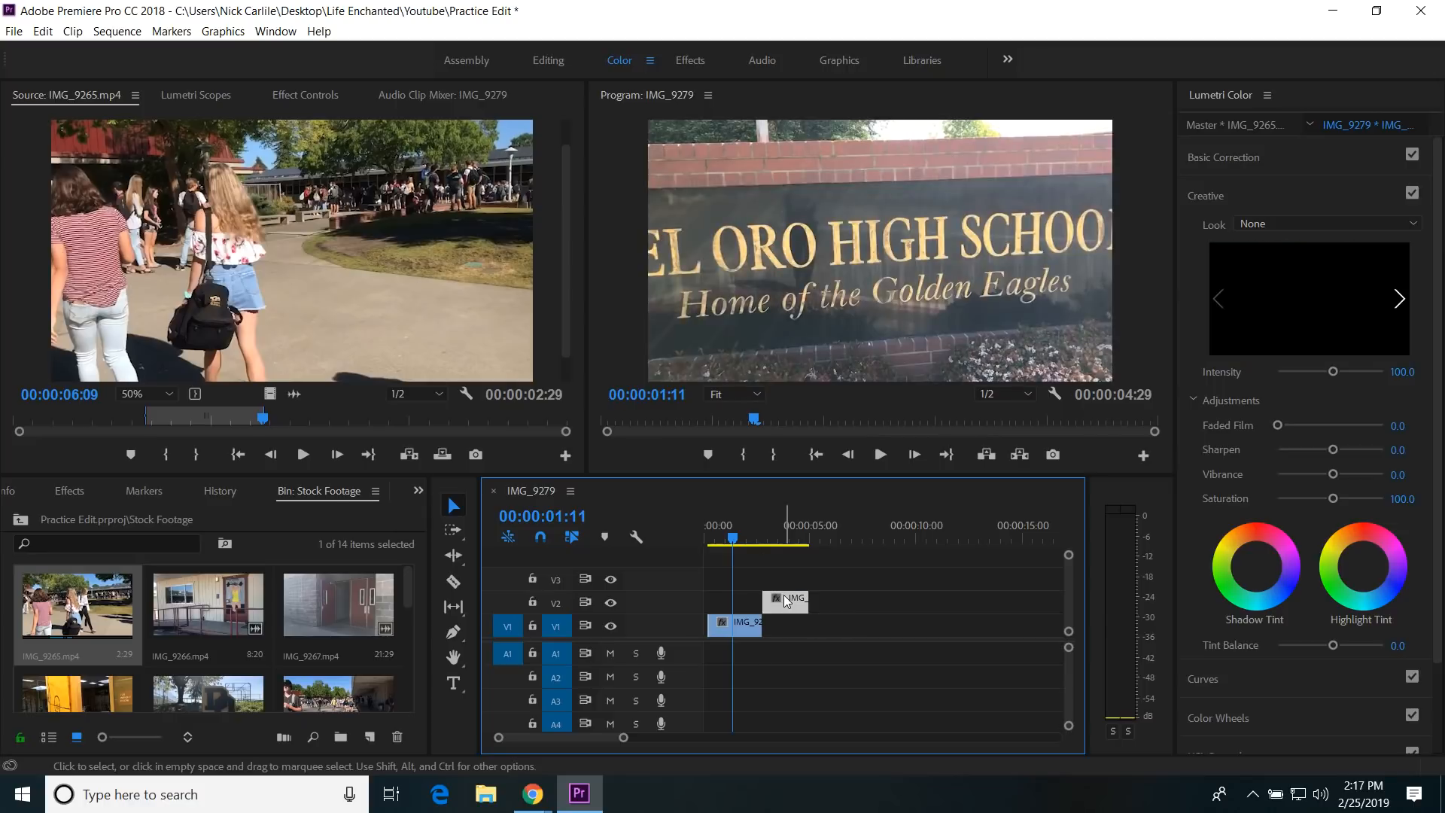
key(space)
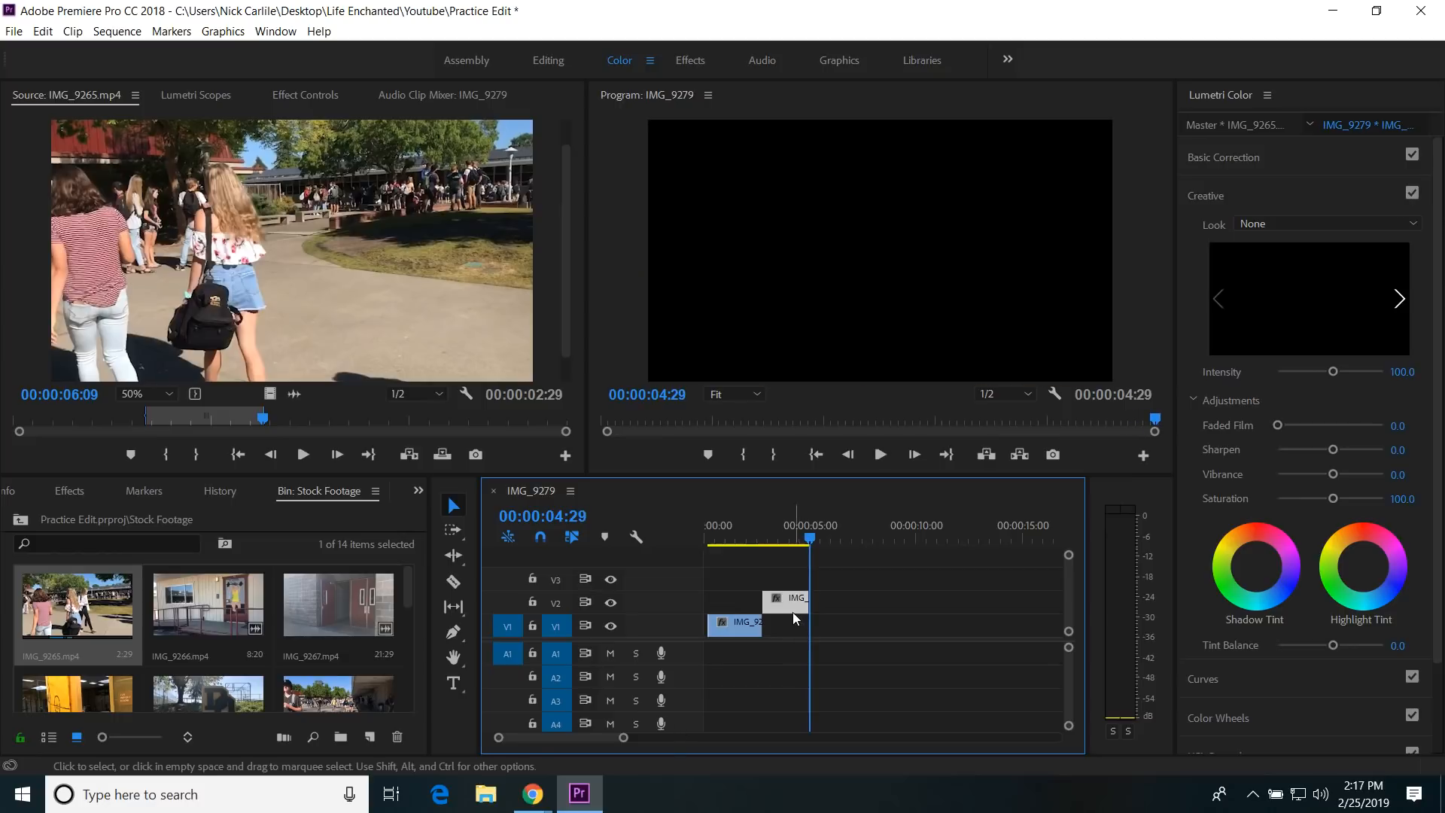
Step: Open IMG_9278 from the Stock Footage bin and mark its range from 00:00:04:04 to 00:00:06:04
scroll(186, 640, down, 3)
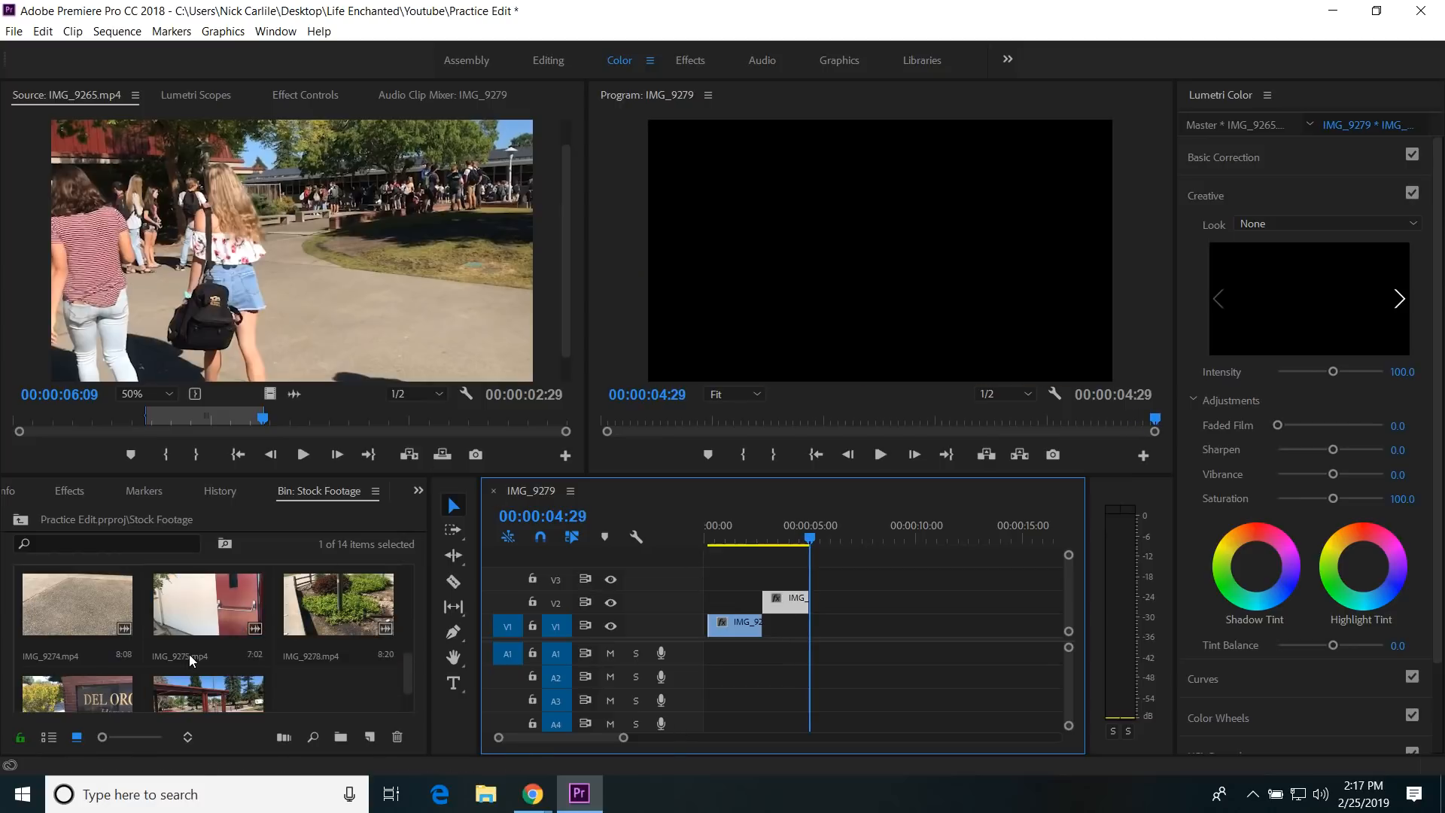
double_click(362, 585)
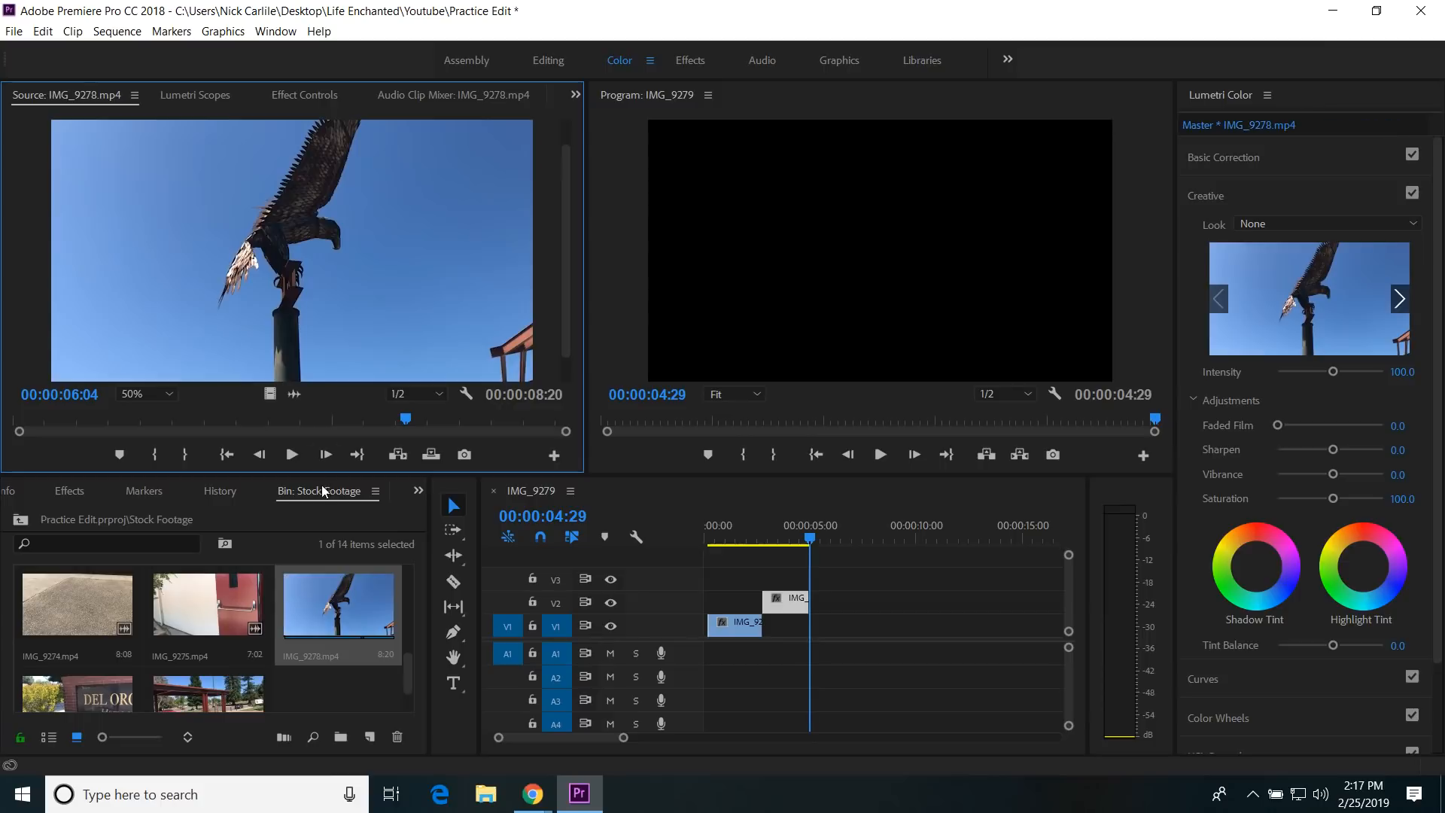
mouse_move(409, 418)
mouse_down()
mouse_move(251, 422)
mouse_move(275, 419)
mouse_up()
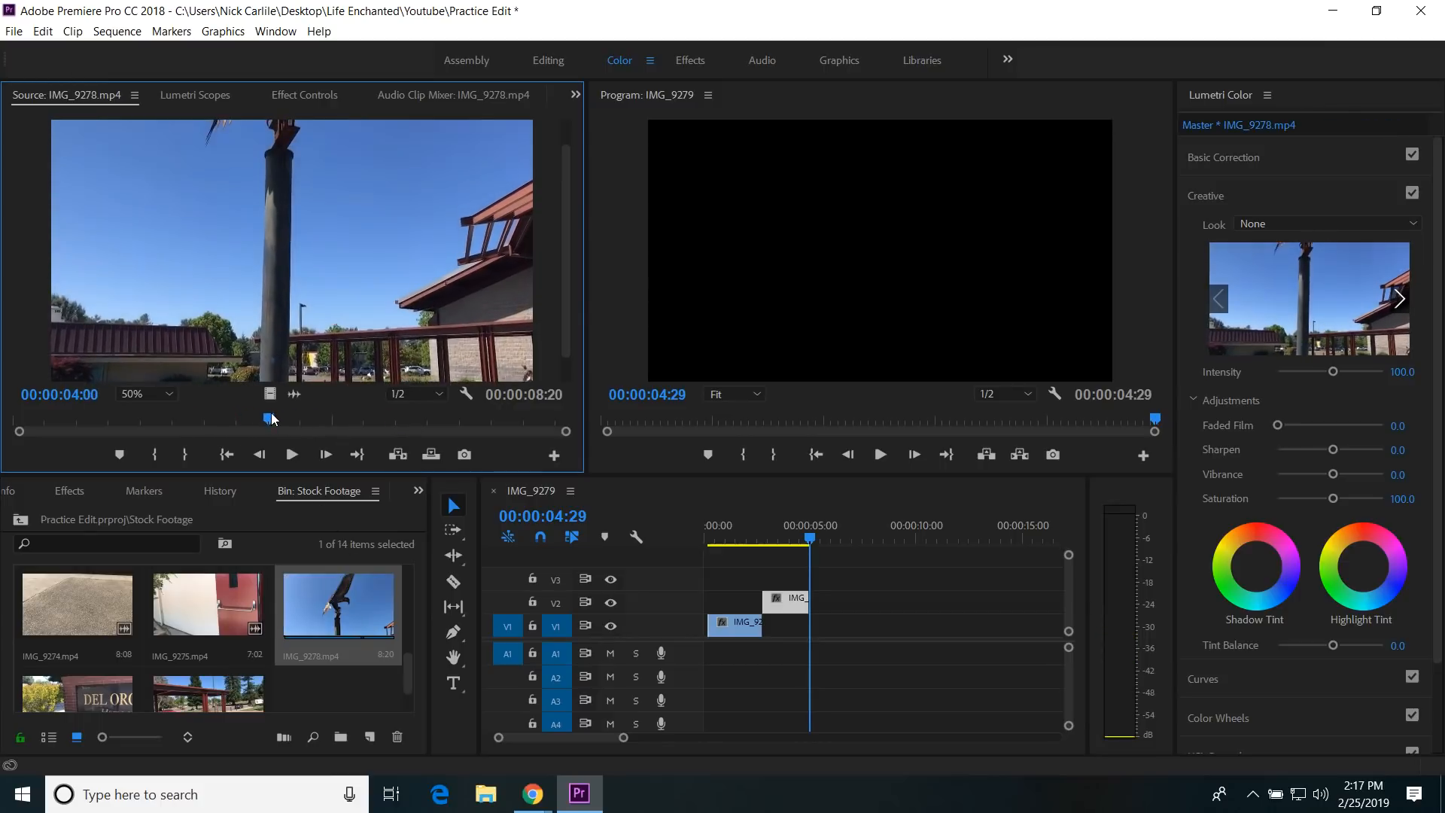
key(o)
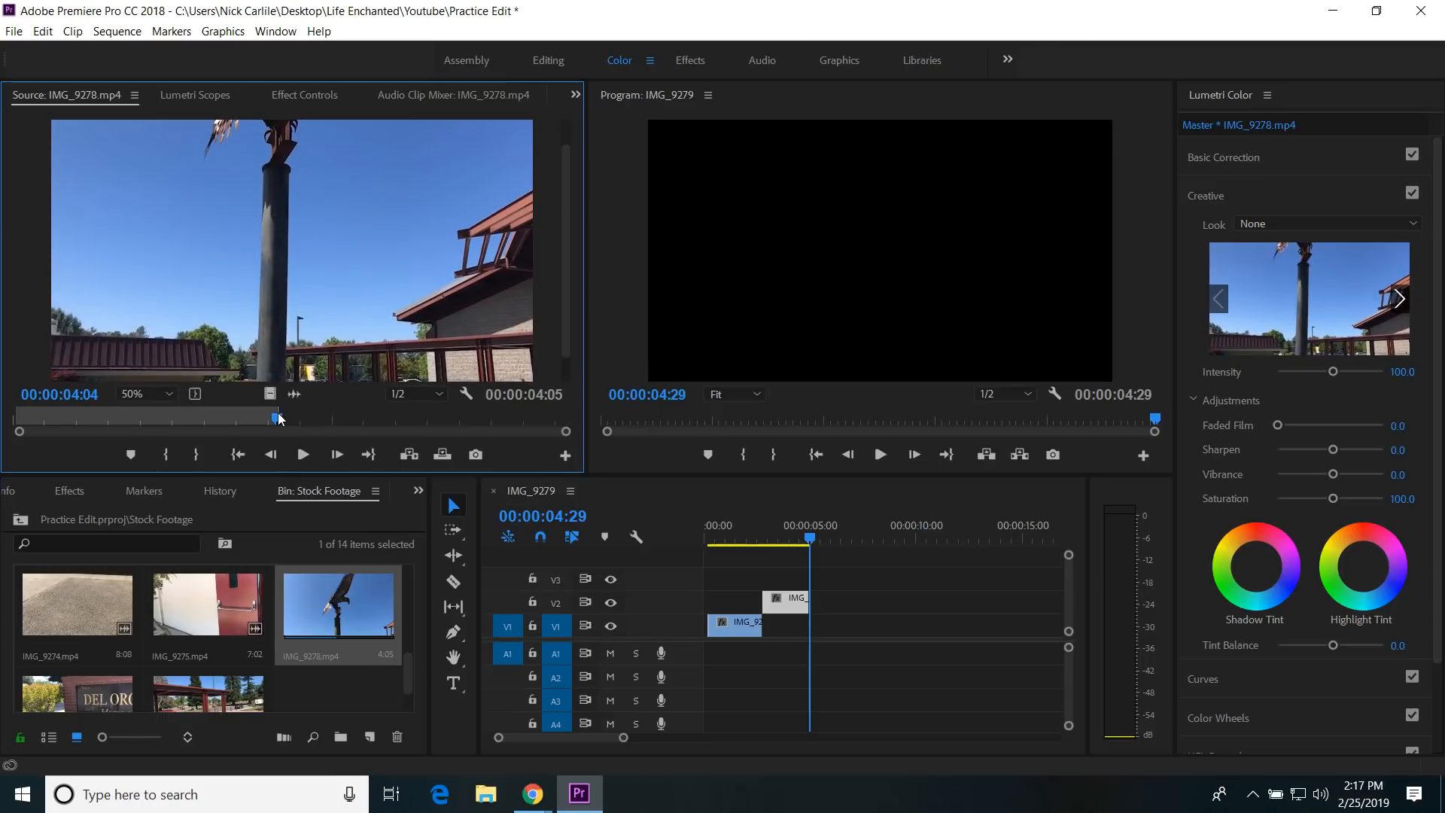
key(i)
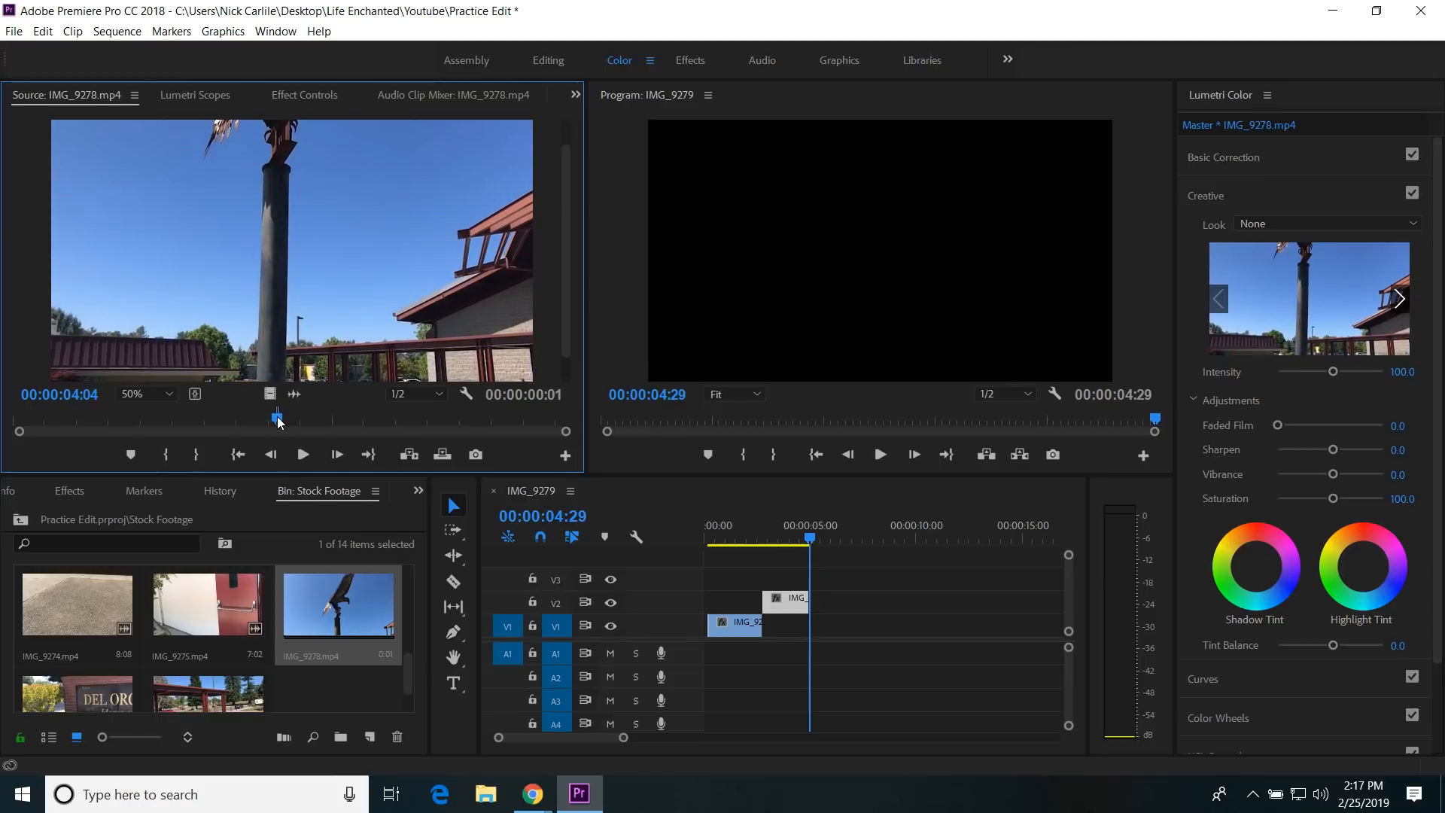
drag(278, 421, 403, 418)
key(o)
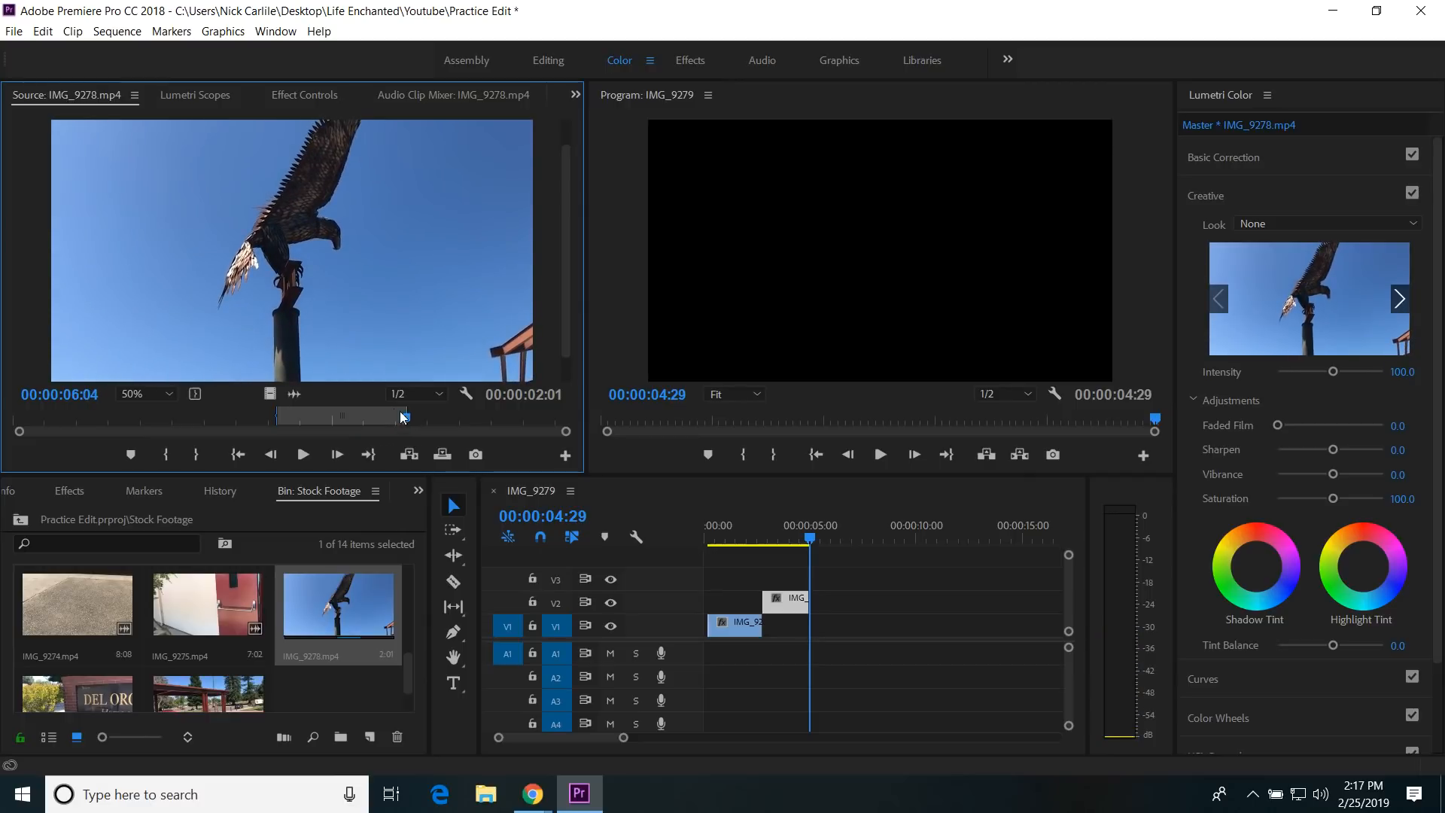
Step: Place only the video of IMG_9278 on track V1 at 00:00:04:29 and play the sequence from the start
drag(271, 394, 811, 625)
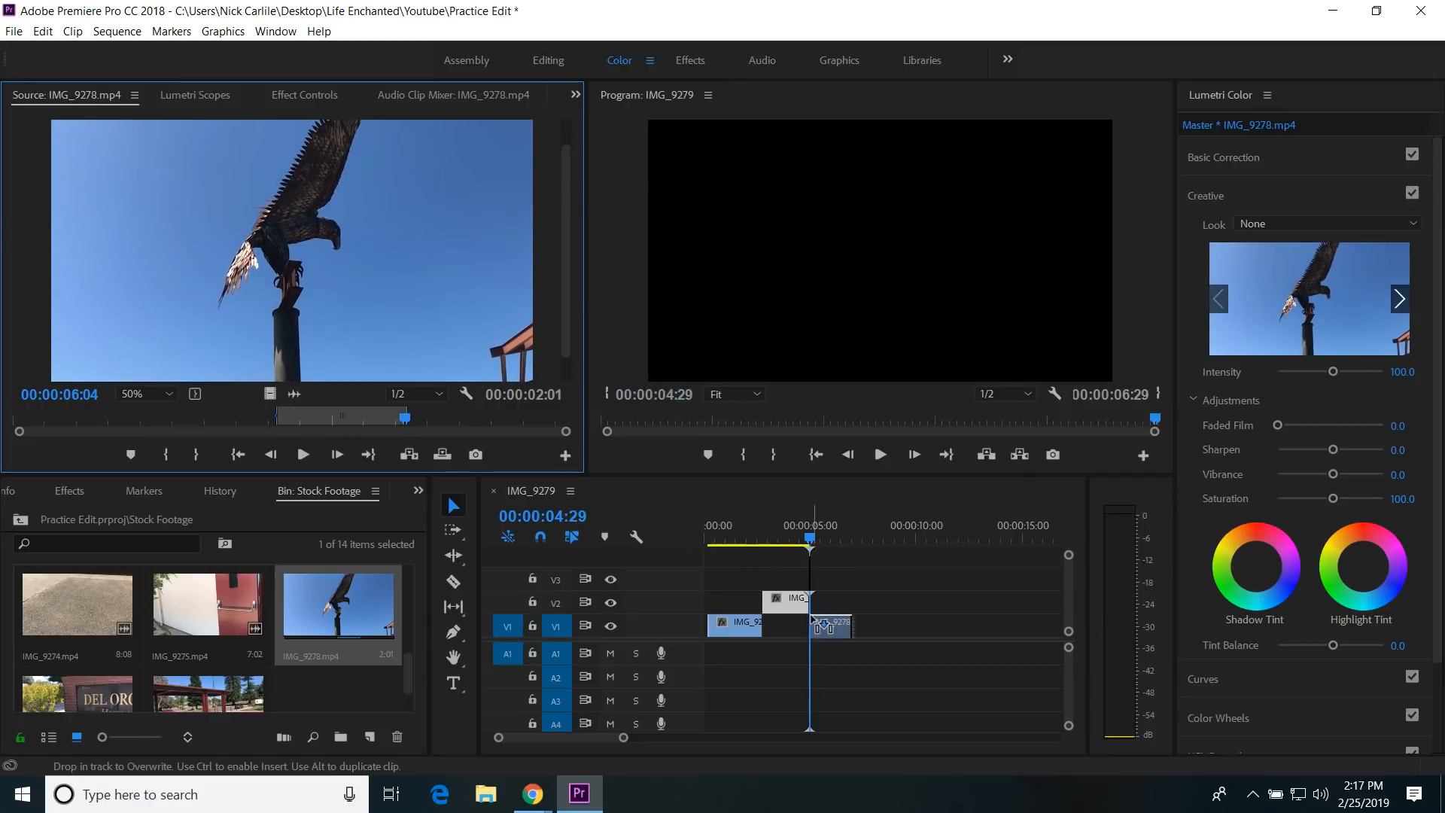
drag(814, 544, 702, 551)
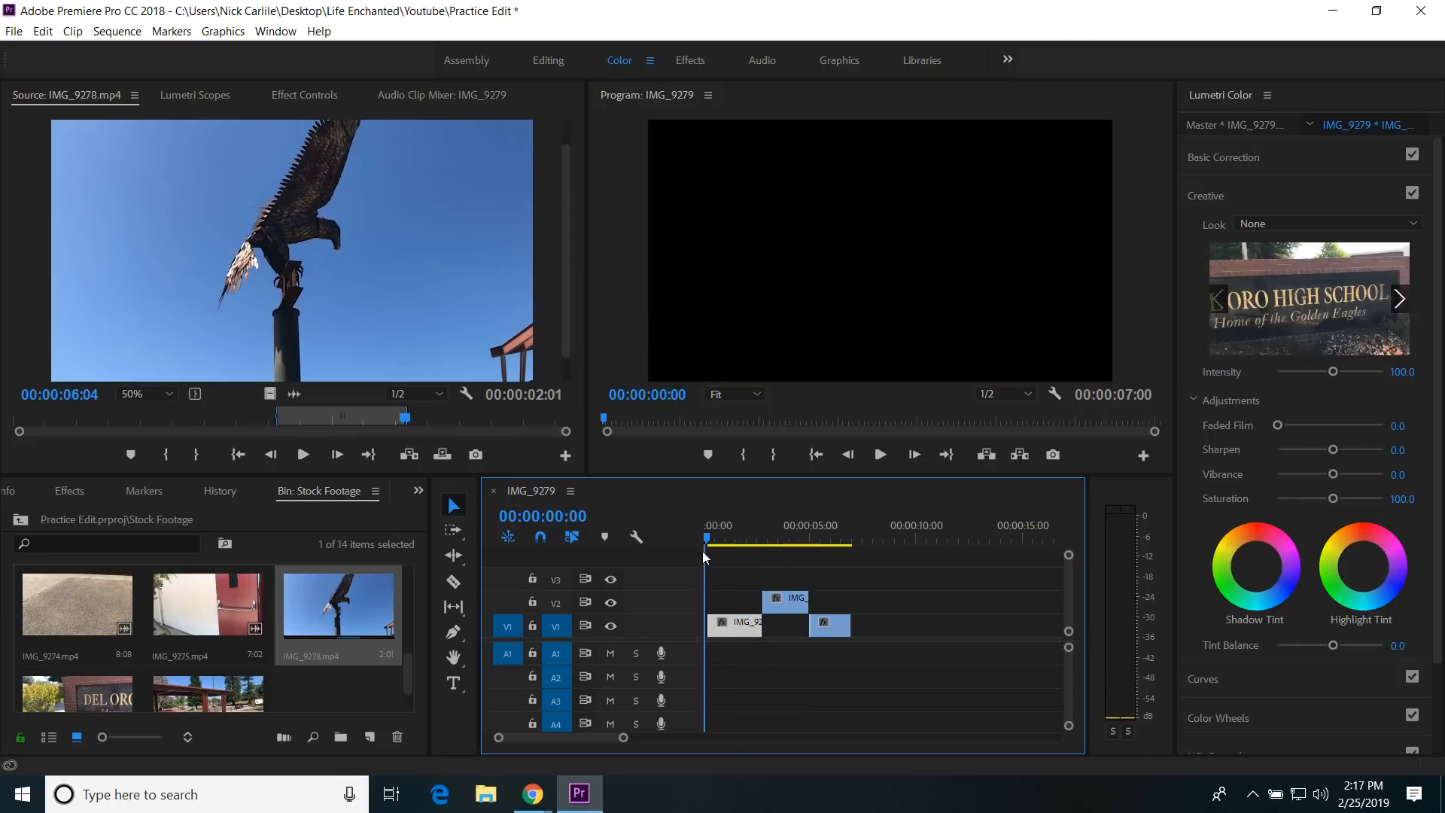
key(space)
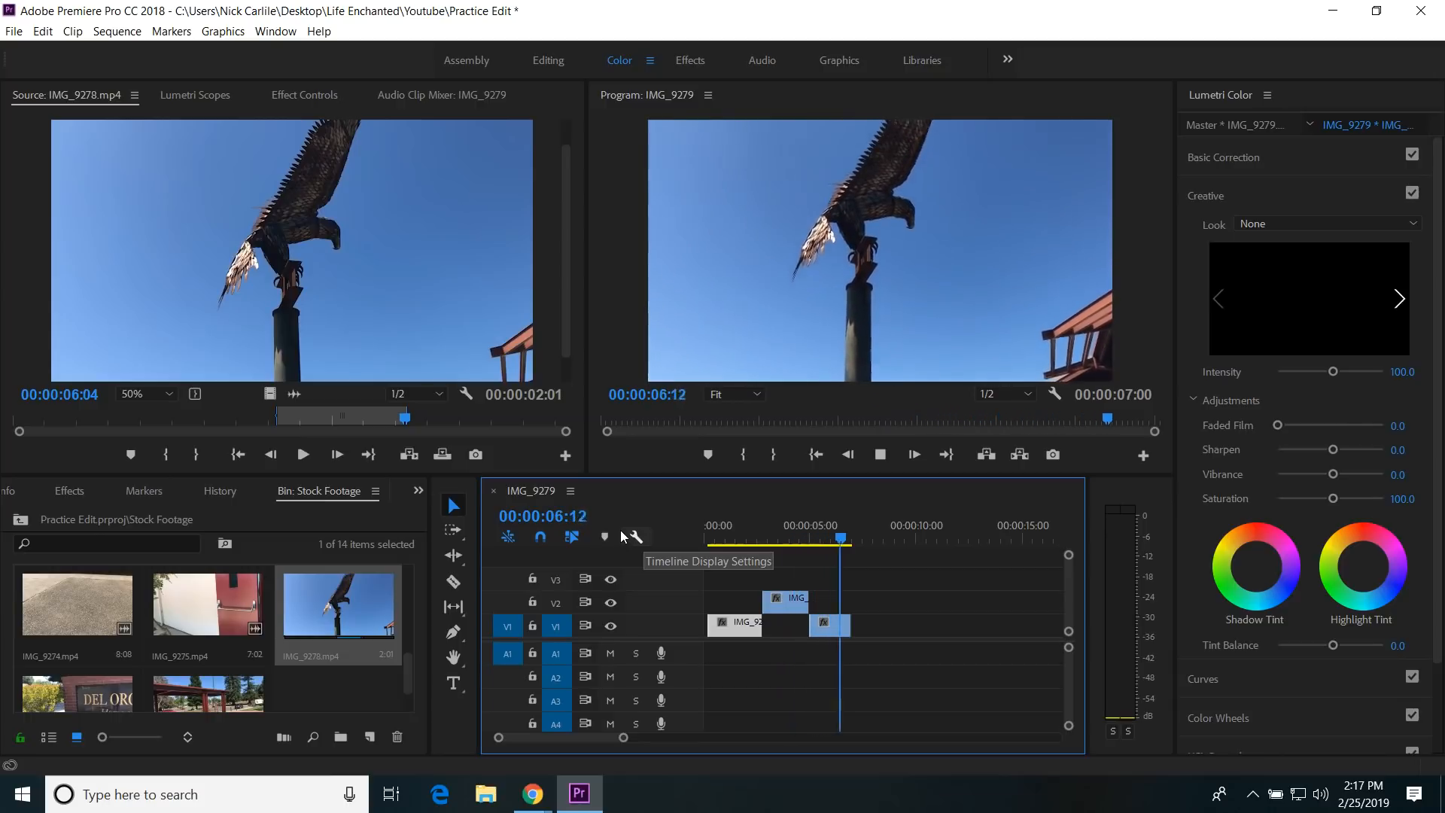
key(space)
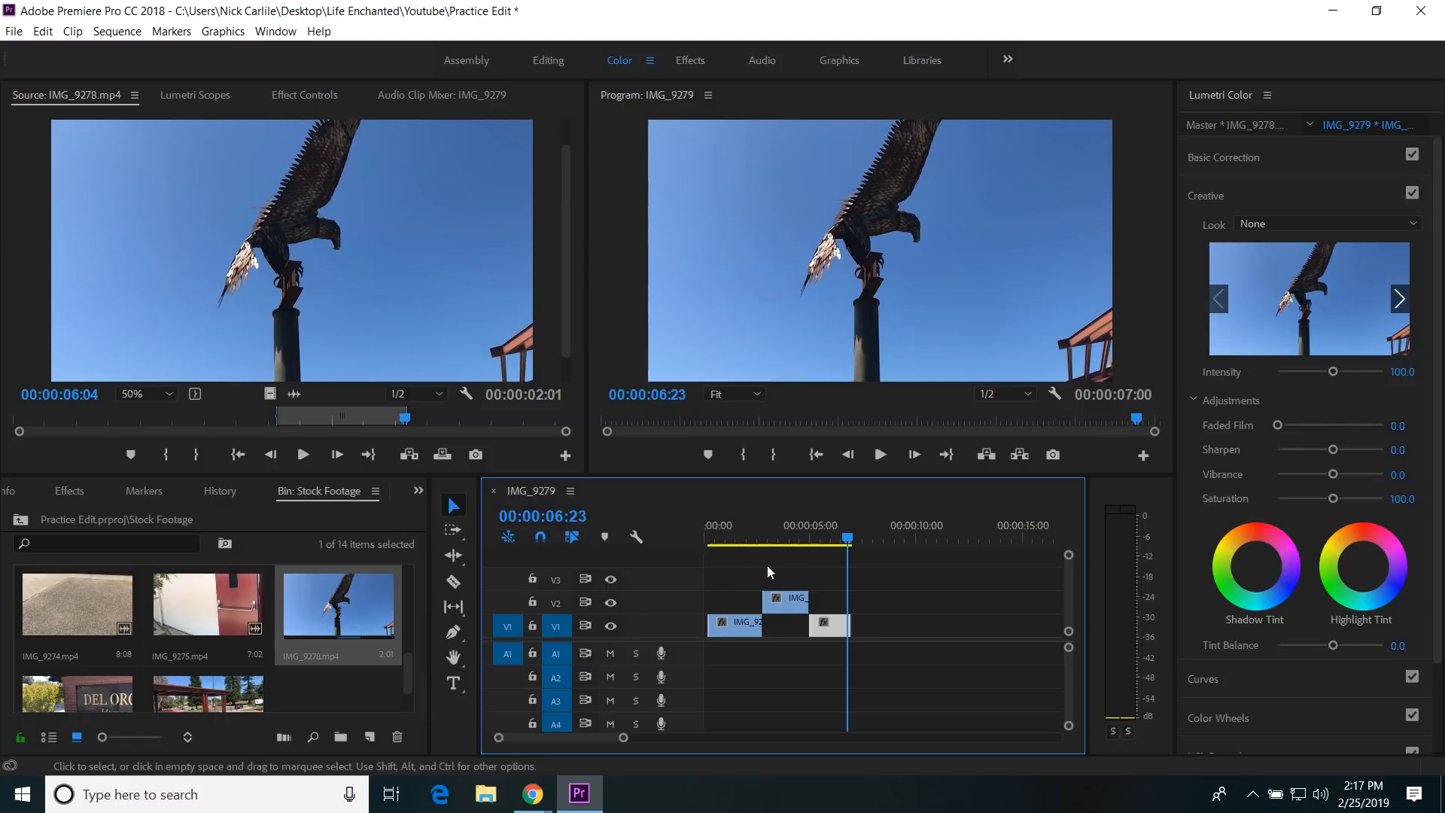
Step: Try IMG_9265 on V1, return it to V2, and leave gaps between the clips with IMG_9278 starting at 00:00:06:23 on V1
drag(779, 597, 785, 629)
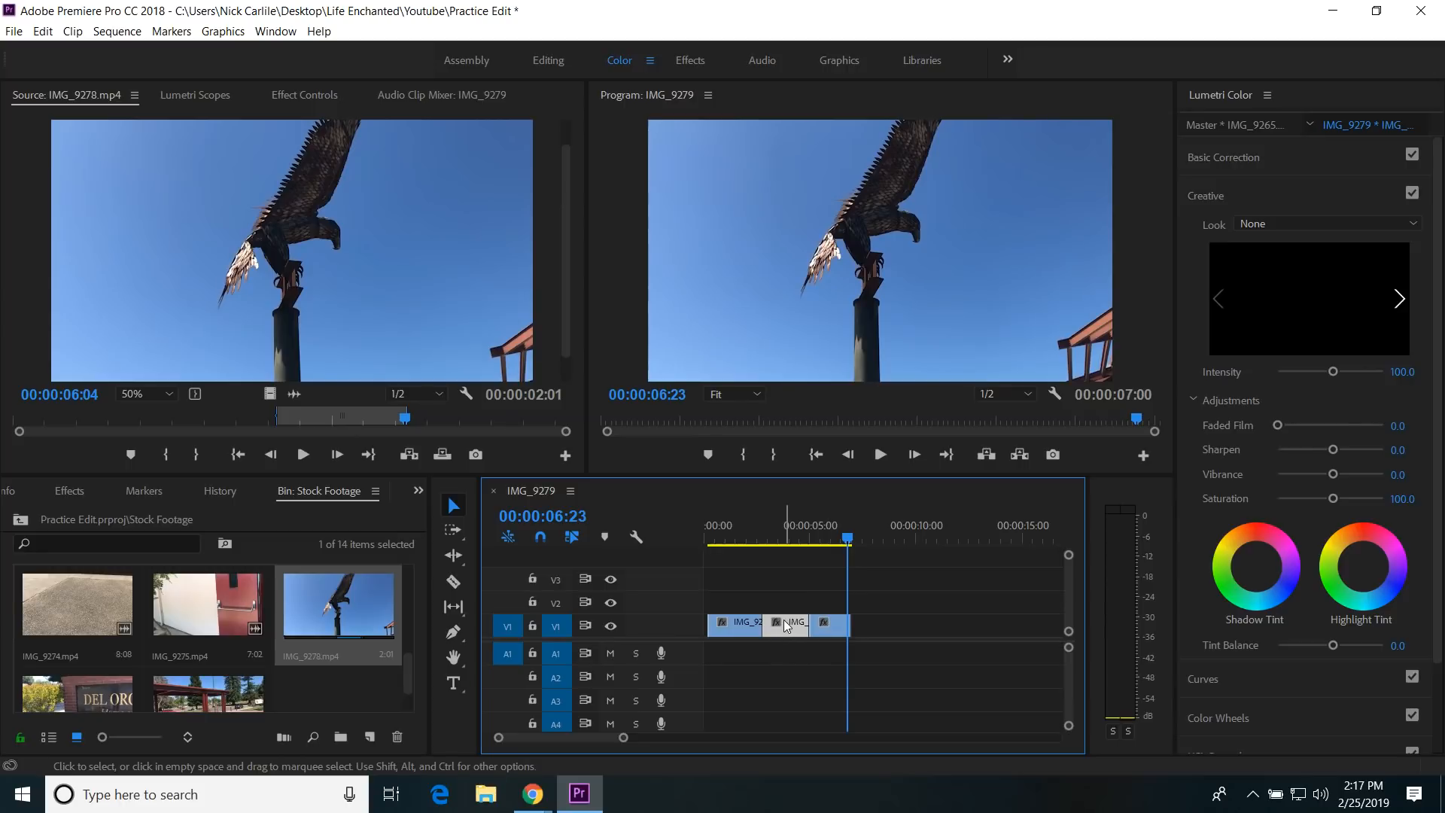
drag(783, 620, 787, 599)
mouse_move(790, 615)
mouse_down()
mouse_move(788, 629)
mouse_move(790, 602)
mouse_up()
mouse_move(819, 623)
mouse_down()
mouse_move(837, 620)
mouse_move(788, 602)
mouse_move(804, 602)
mouse_up()
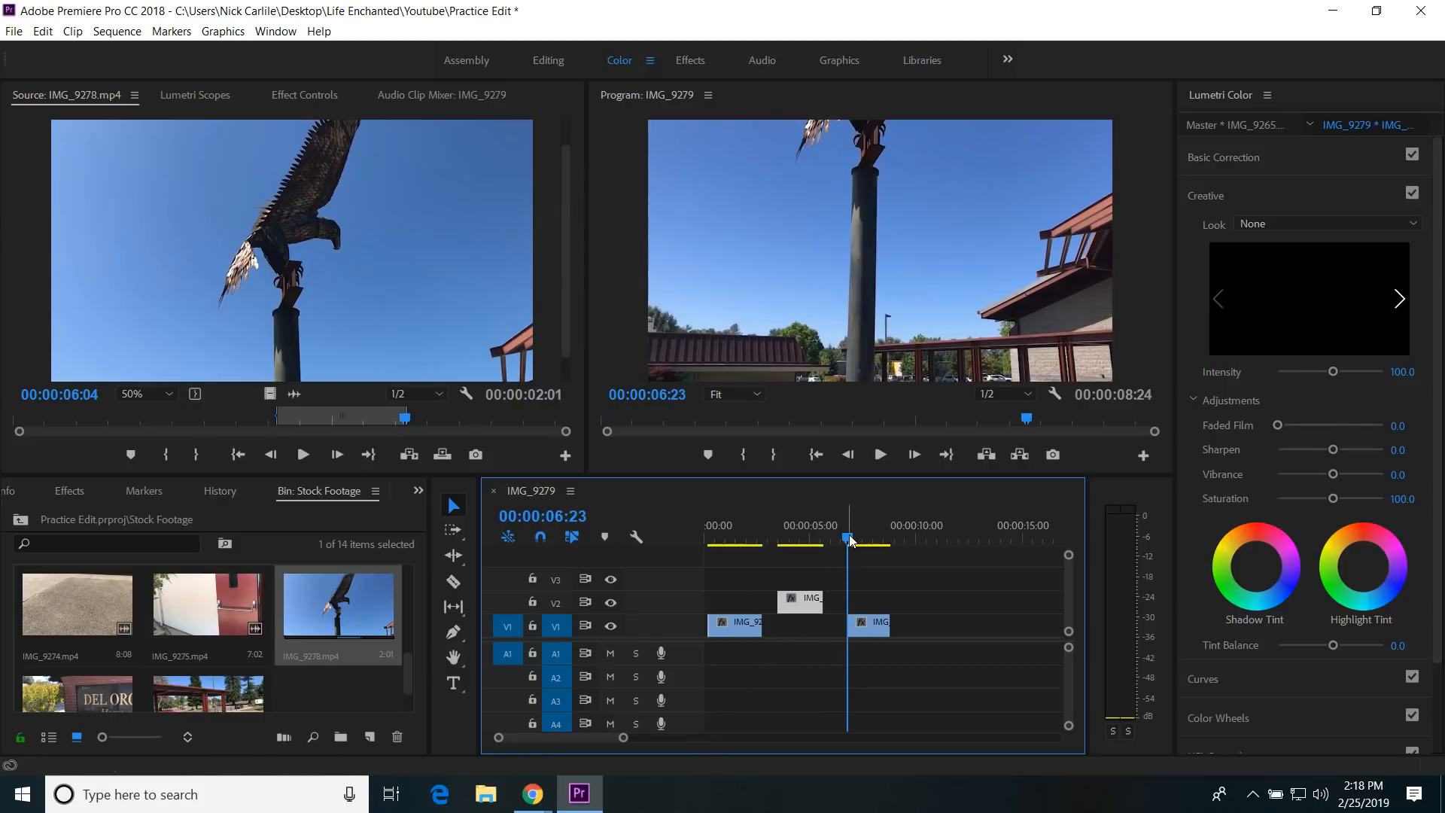
Step: Play the sequence from the start, close the gaps between the three clips, and deselect them
key(Home)
key(space)
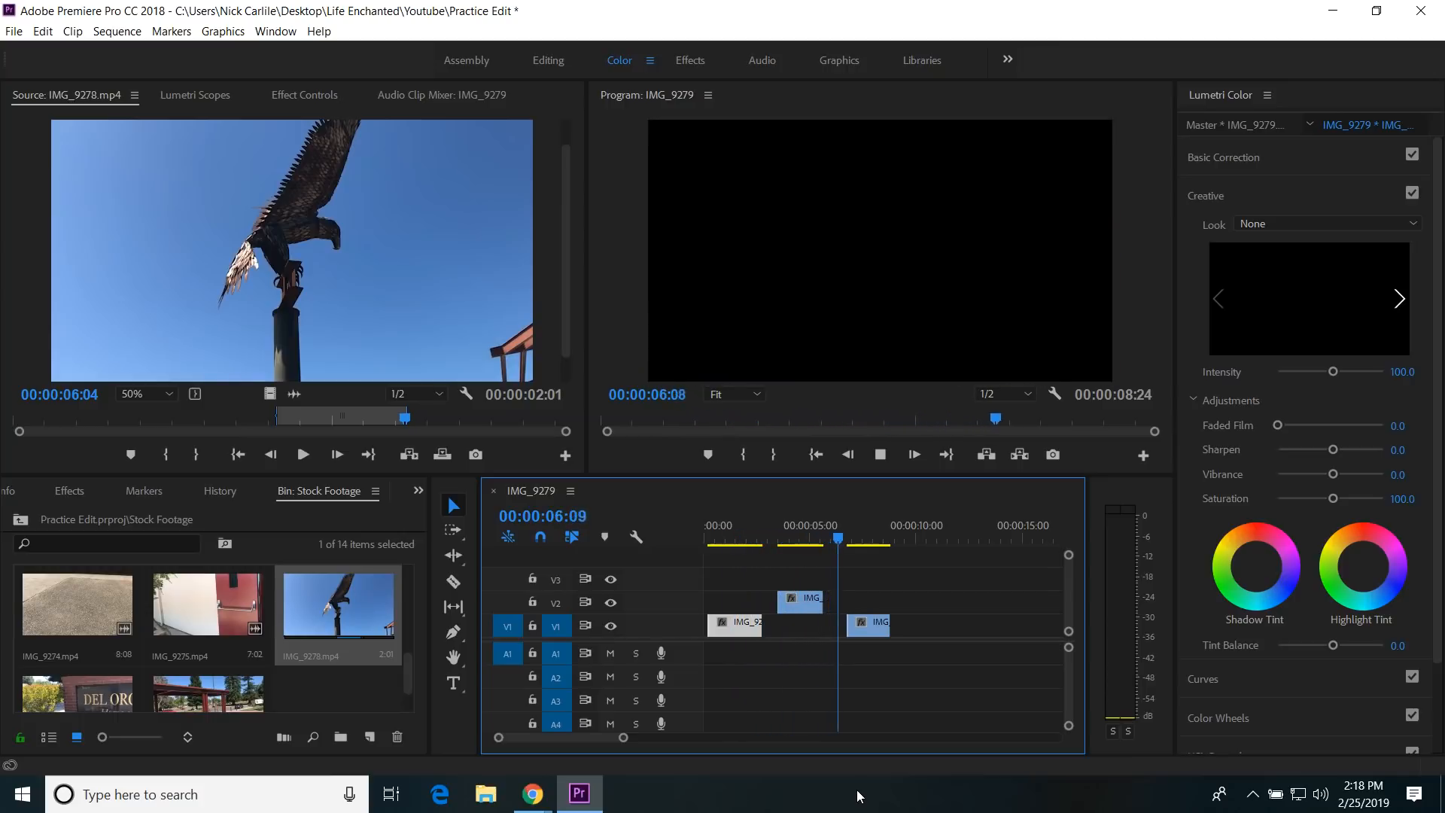
key(space)
drag(805, 602, 830, 629)
click(783, 652)
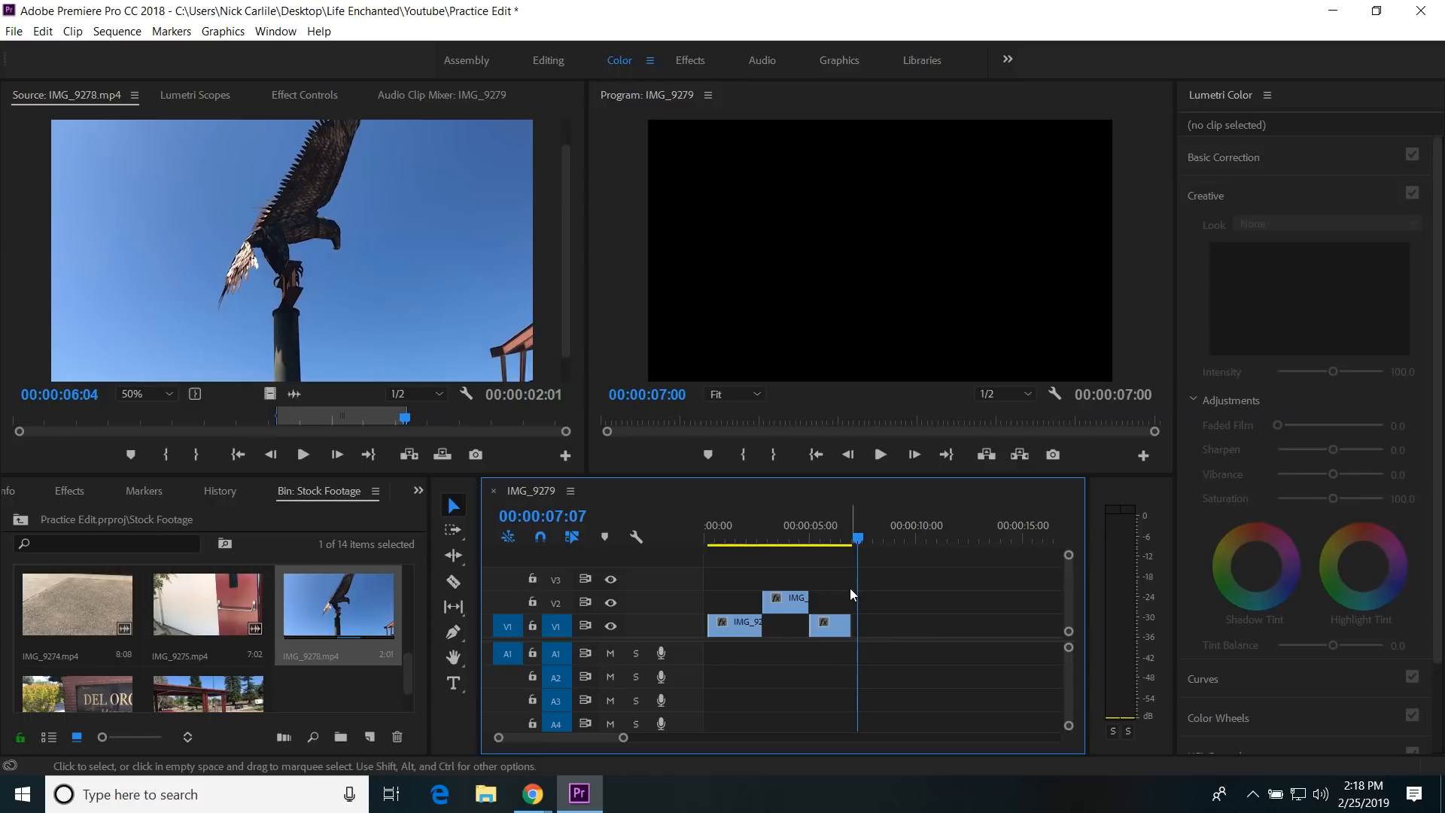
Step: Look through the remaining Stock Footage clips and examine the three placed clips at several timeline magnifications
scroll(346, 640, down, 1)
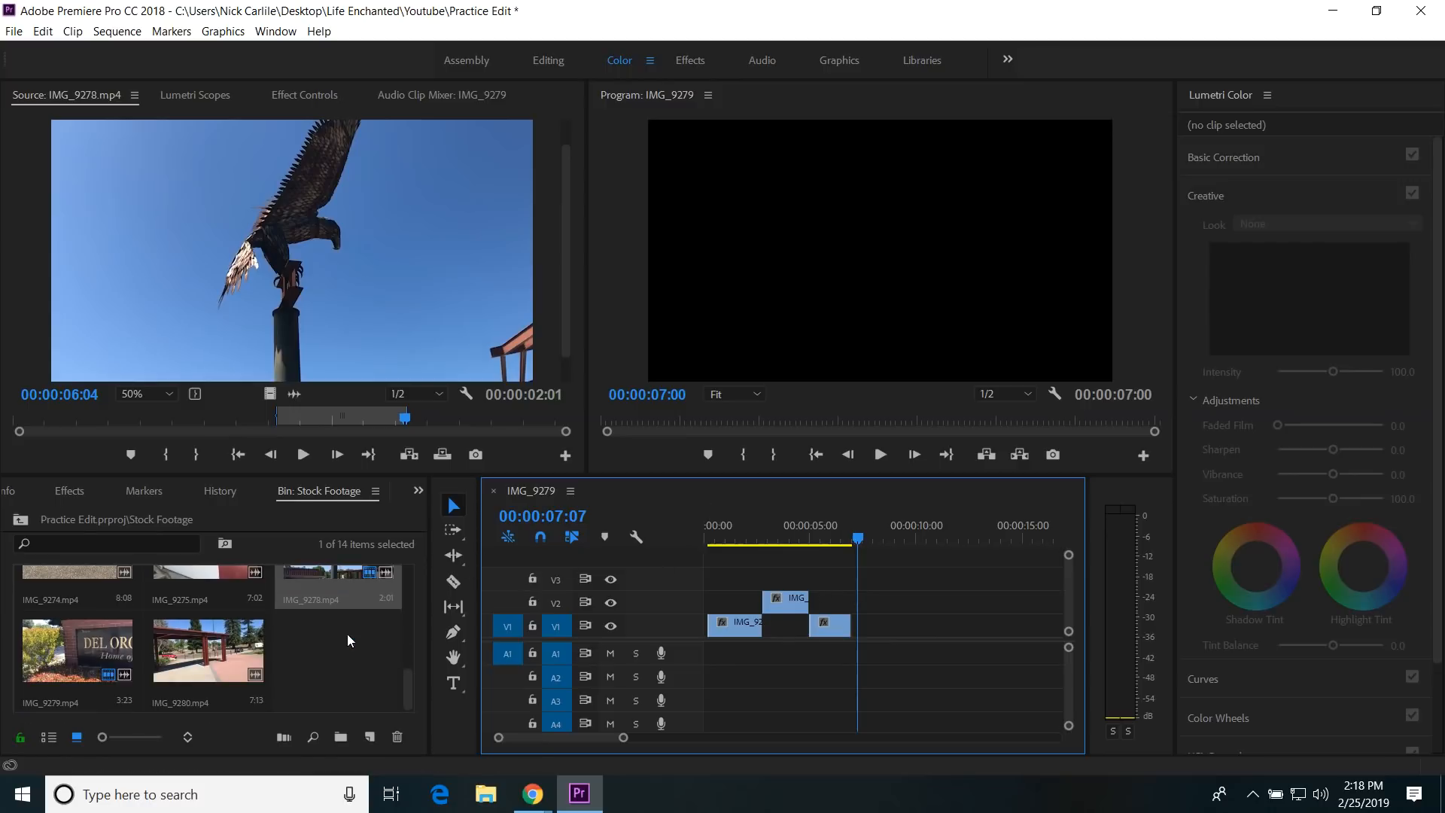
scroll(346, 634, up, 3)
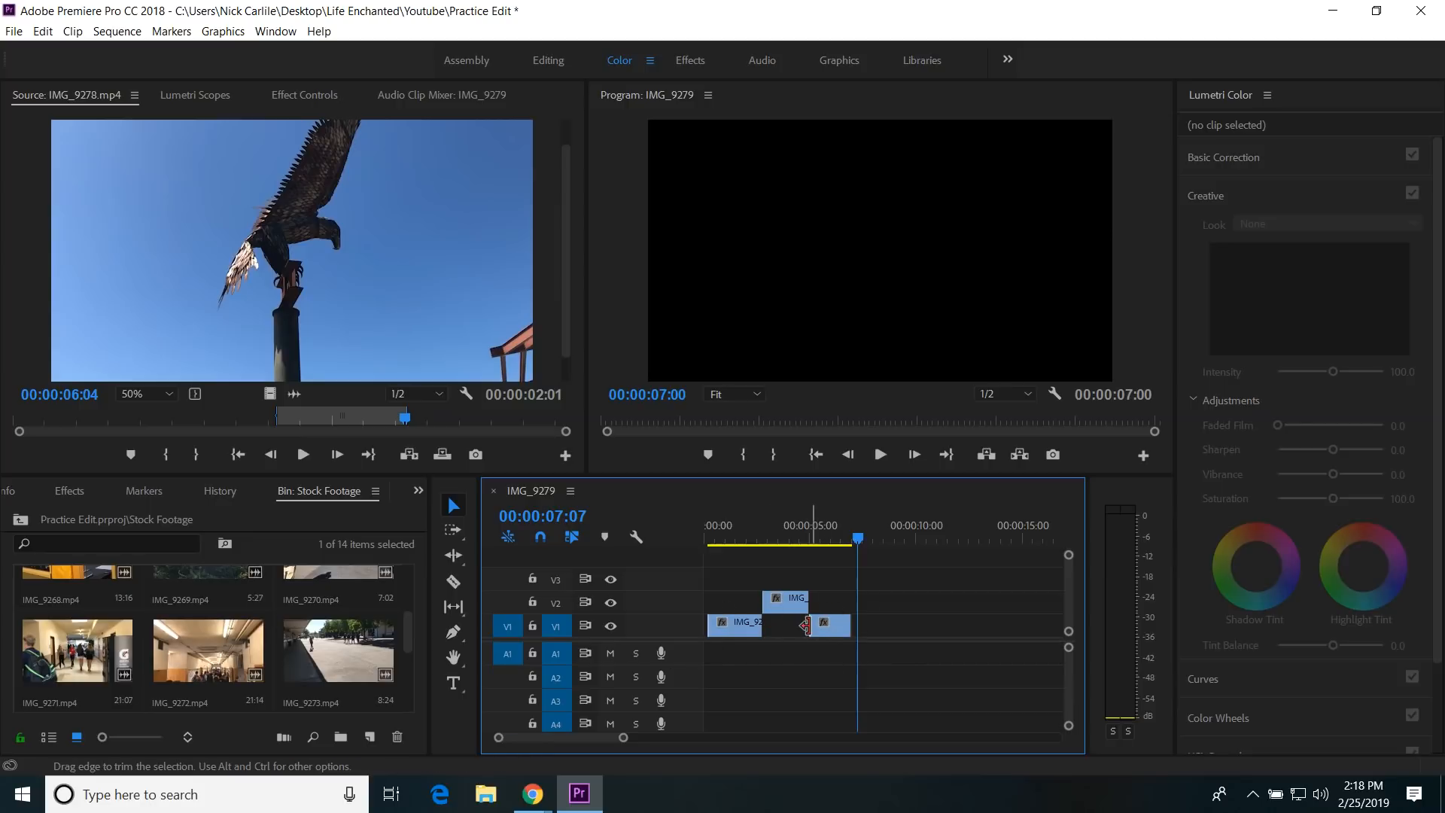
key(=)
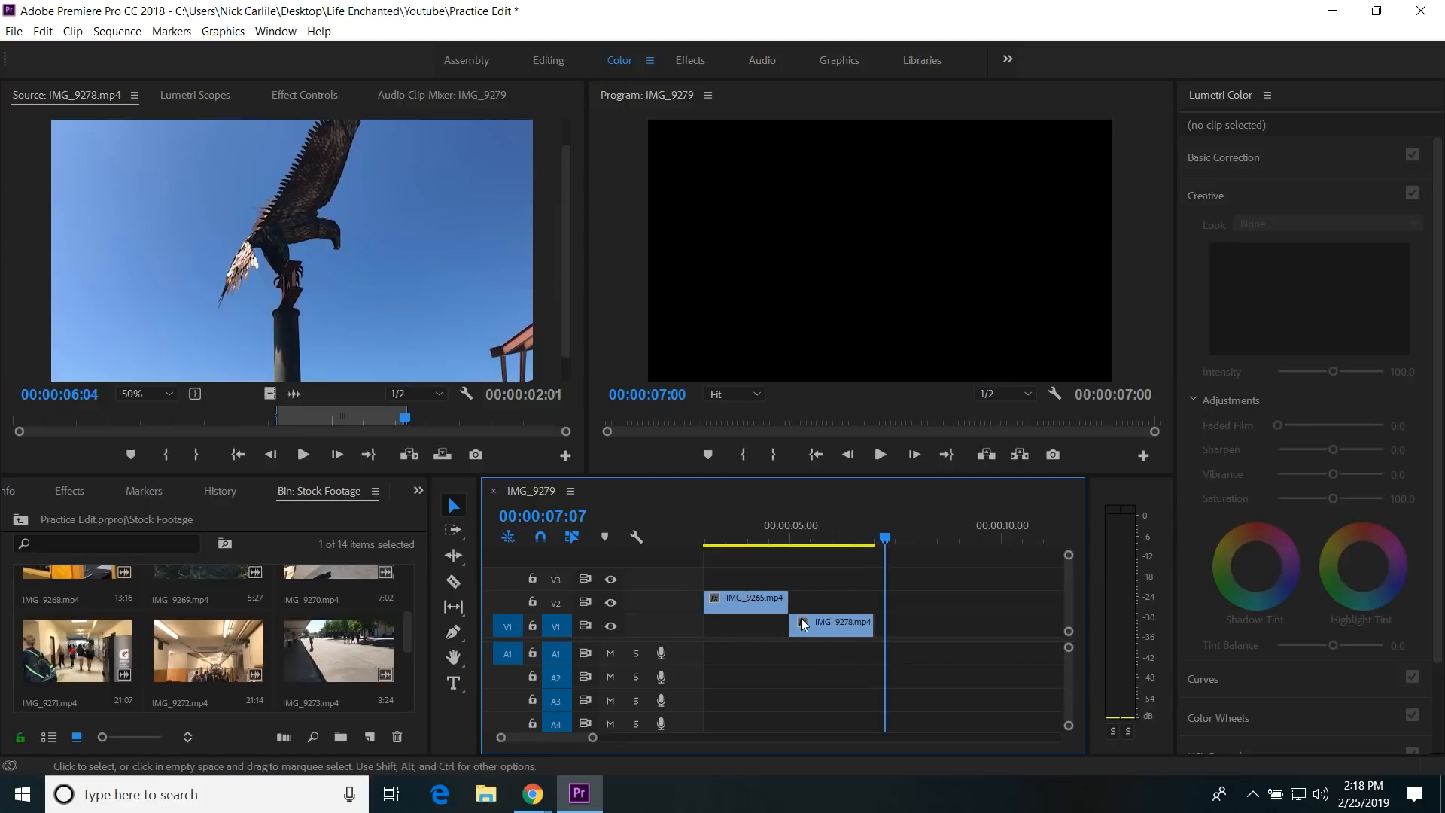
key(minus)
key(minus)
key(minus)
key(minus)
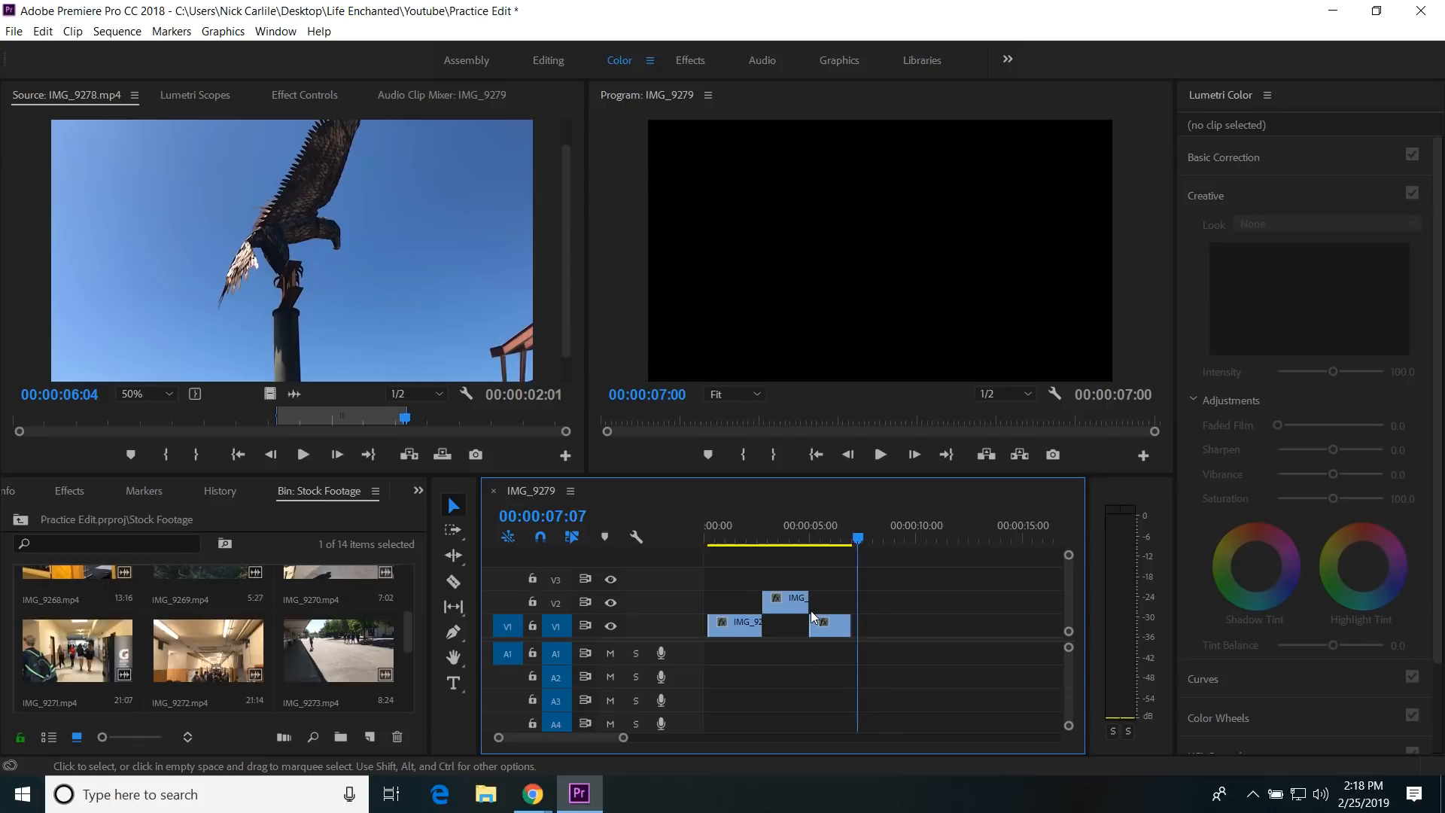
key(equal)
key(equal)
key(equal)
key(equal)
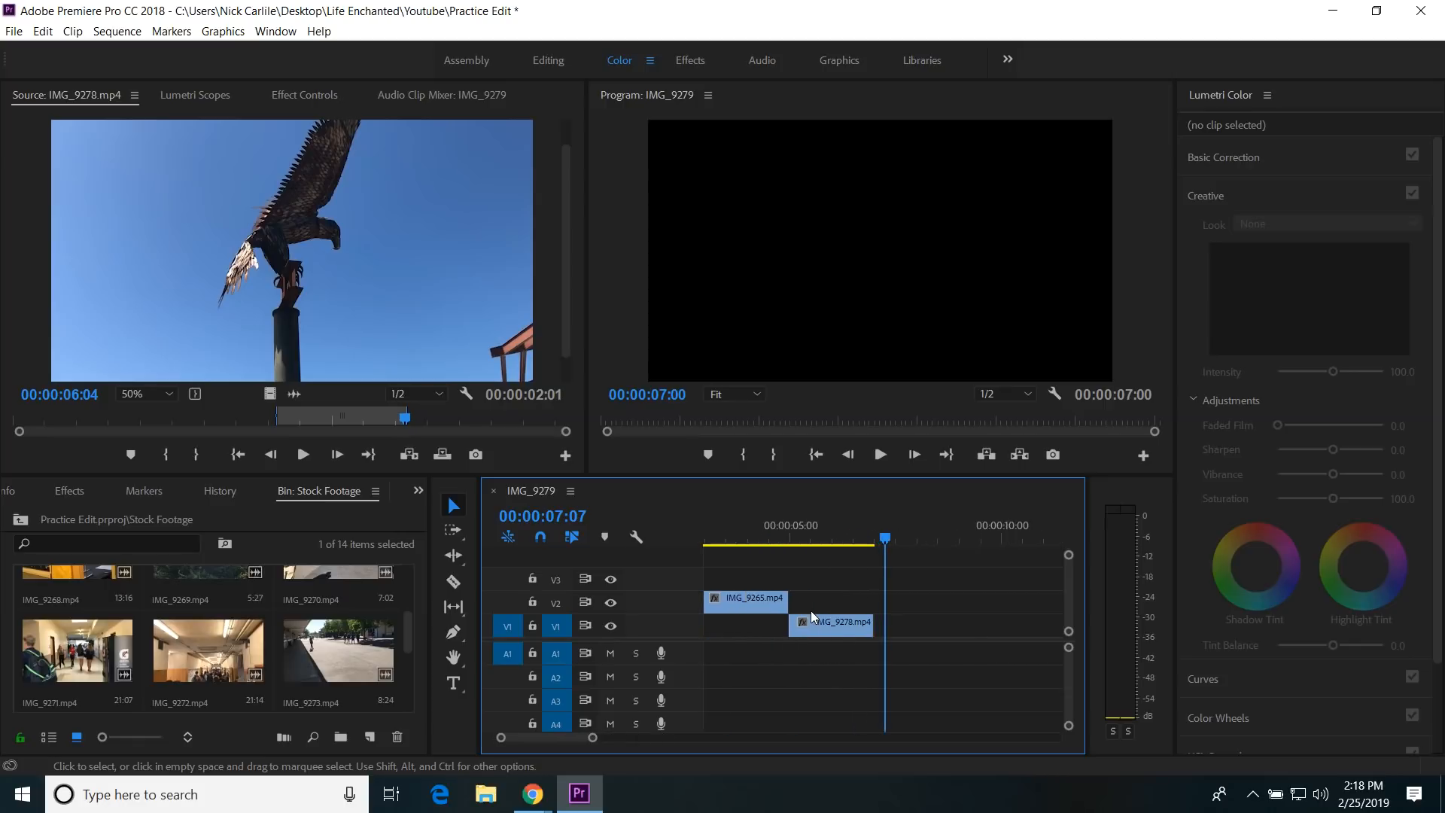
key(minus)
key(minus)
key(minus)
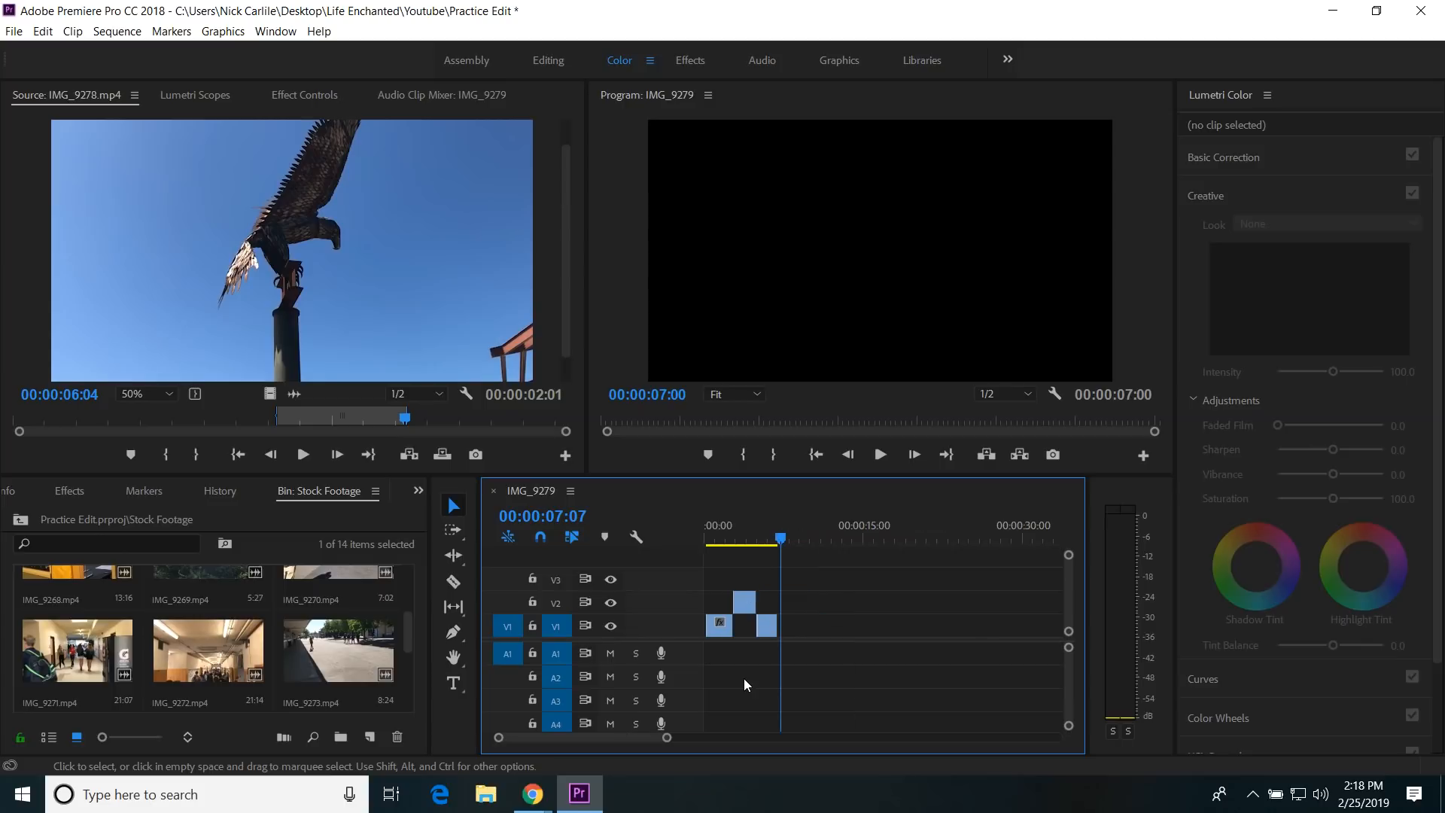
key(equal)
key(equal)
key(equal)
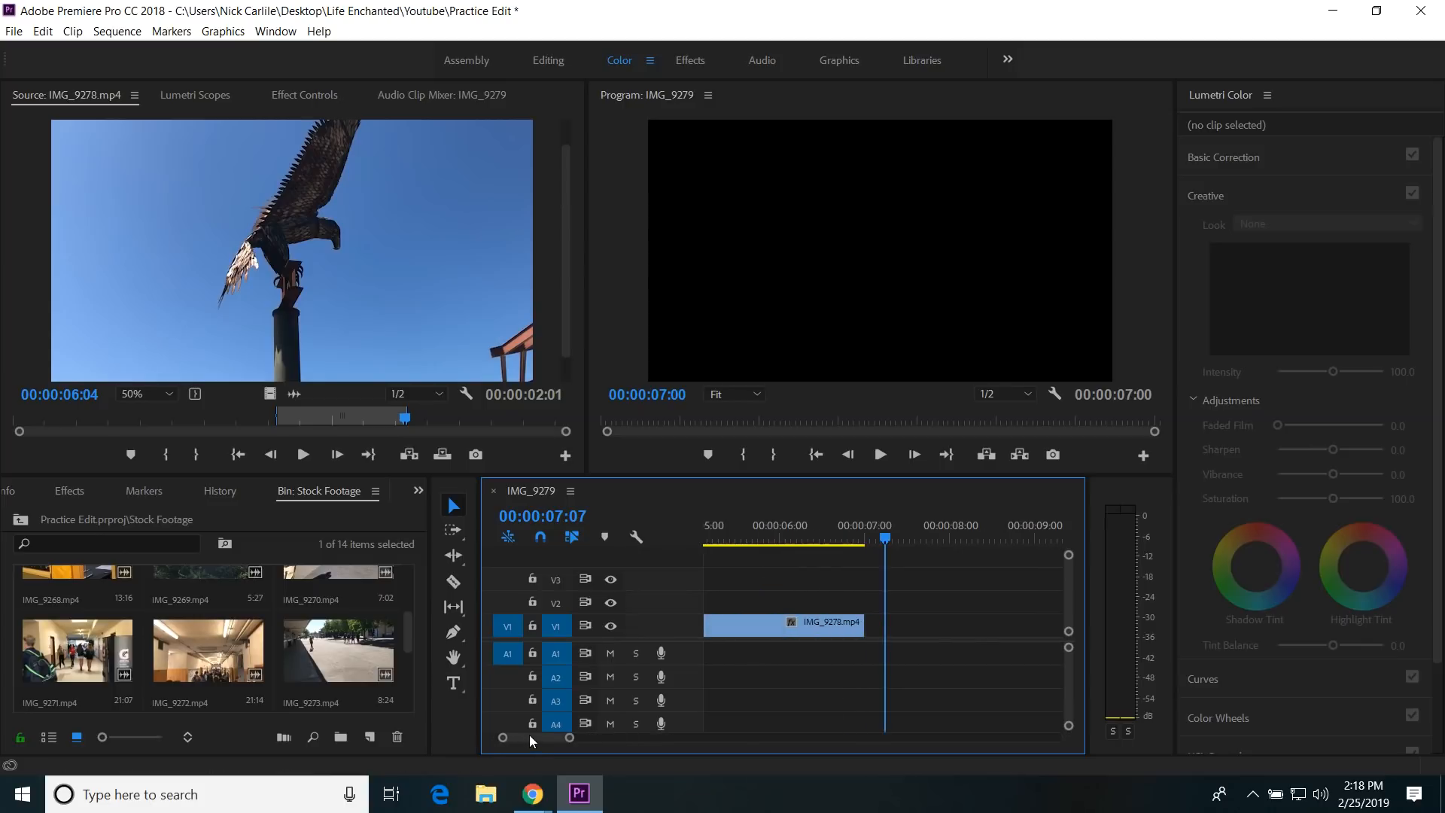
Step: Inspect the timeline from its start, viewing the join between IMG_9279 and IMG_9265 up close and the whole sequence in overview
mouse_move(530, 735)
mouse_down()
mouse_move(569, 735)
mouse_move(526, 735)
mouse_up()
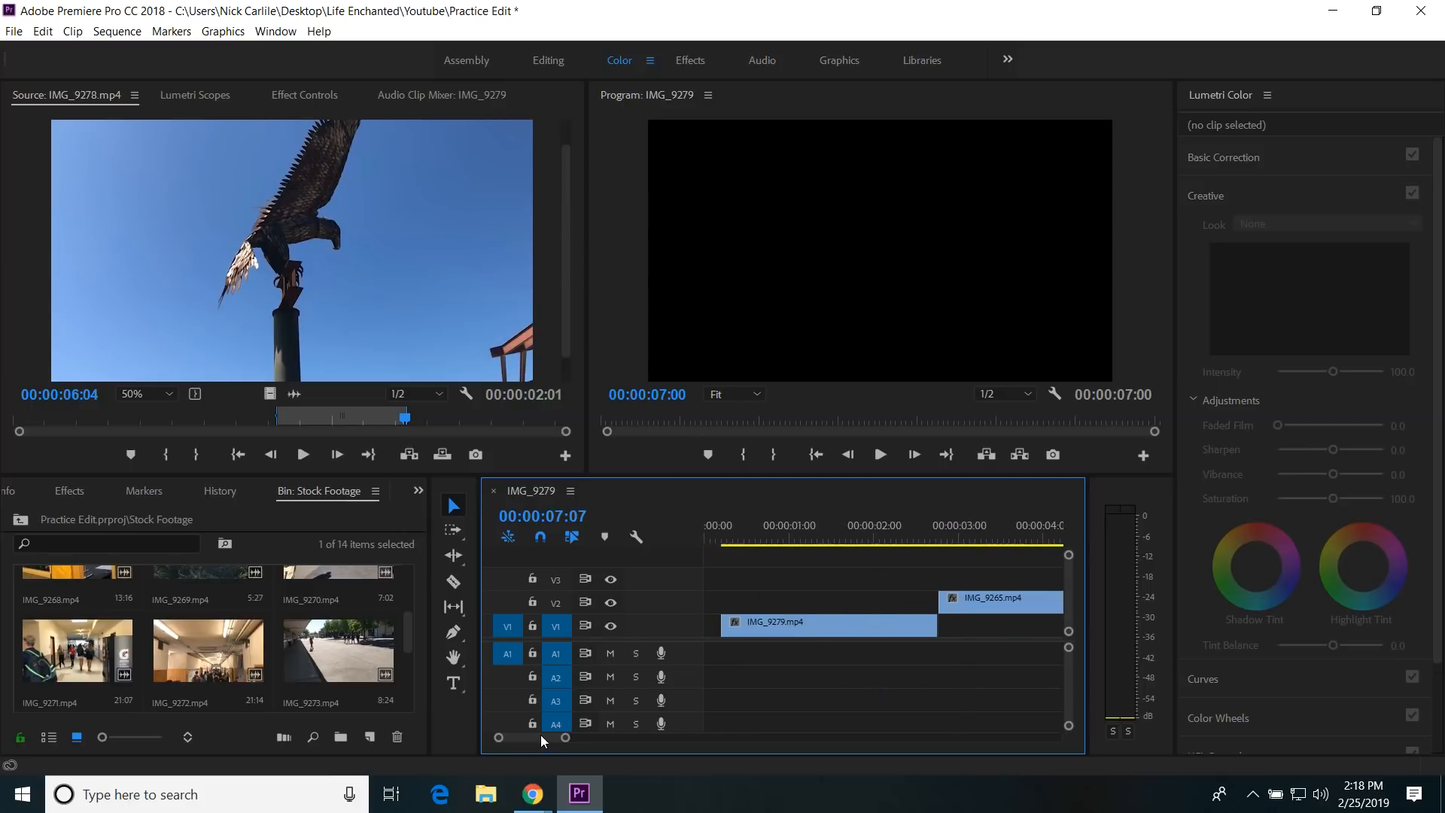
scroll(541, 735, up, 3)
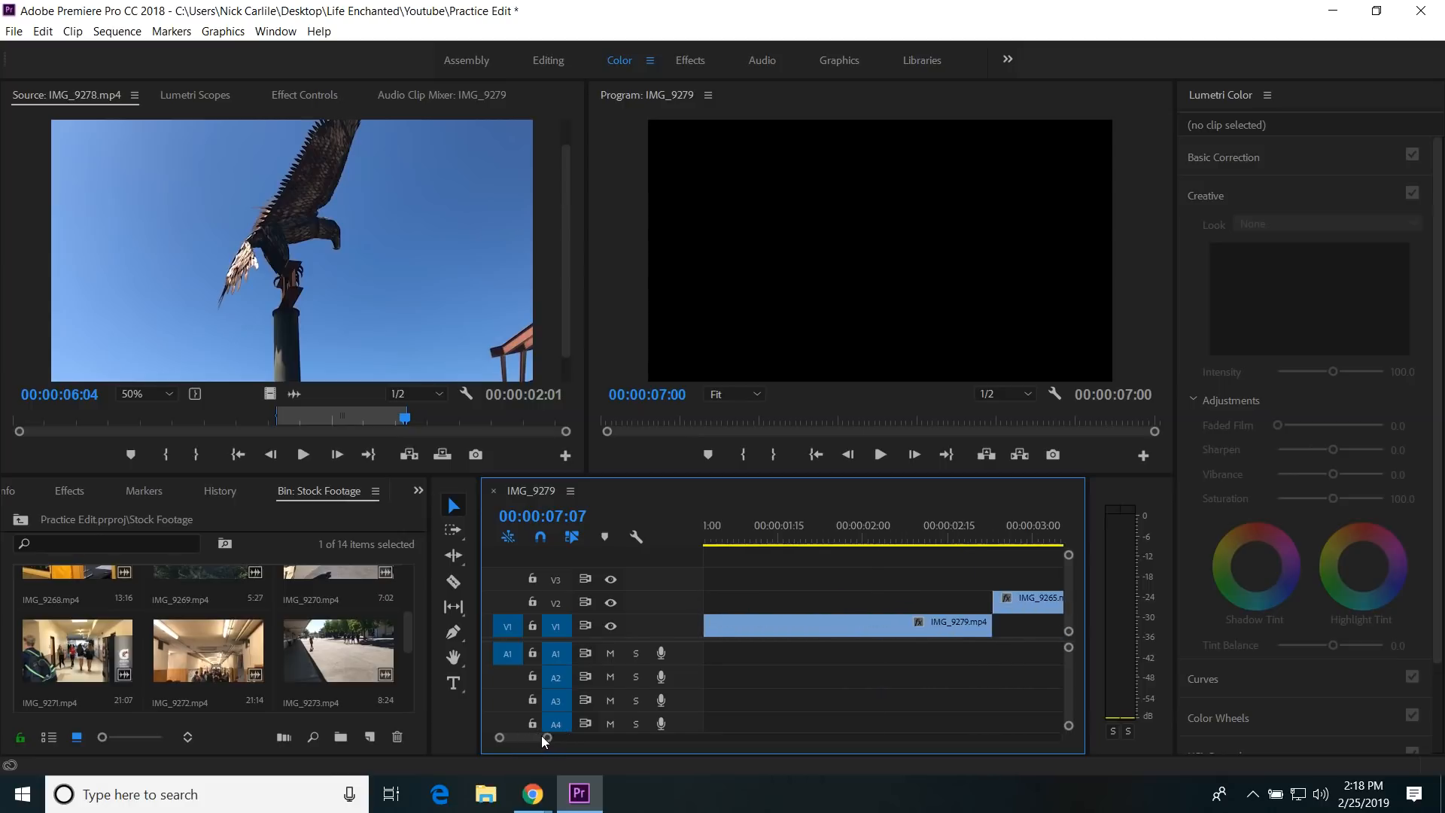
scroll(540, 735, down, 6)
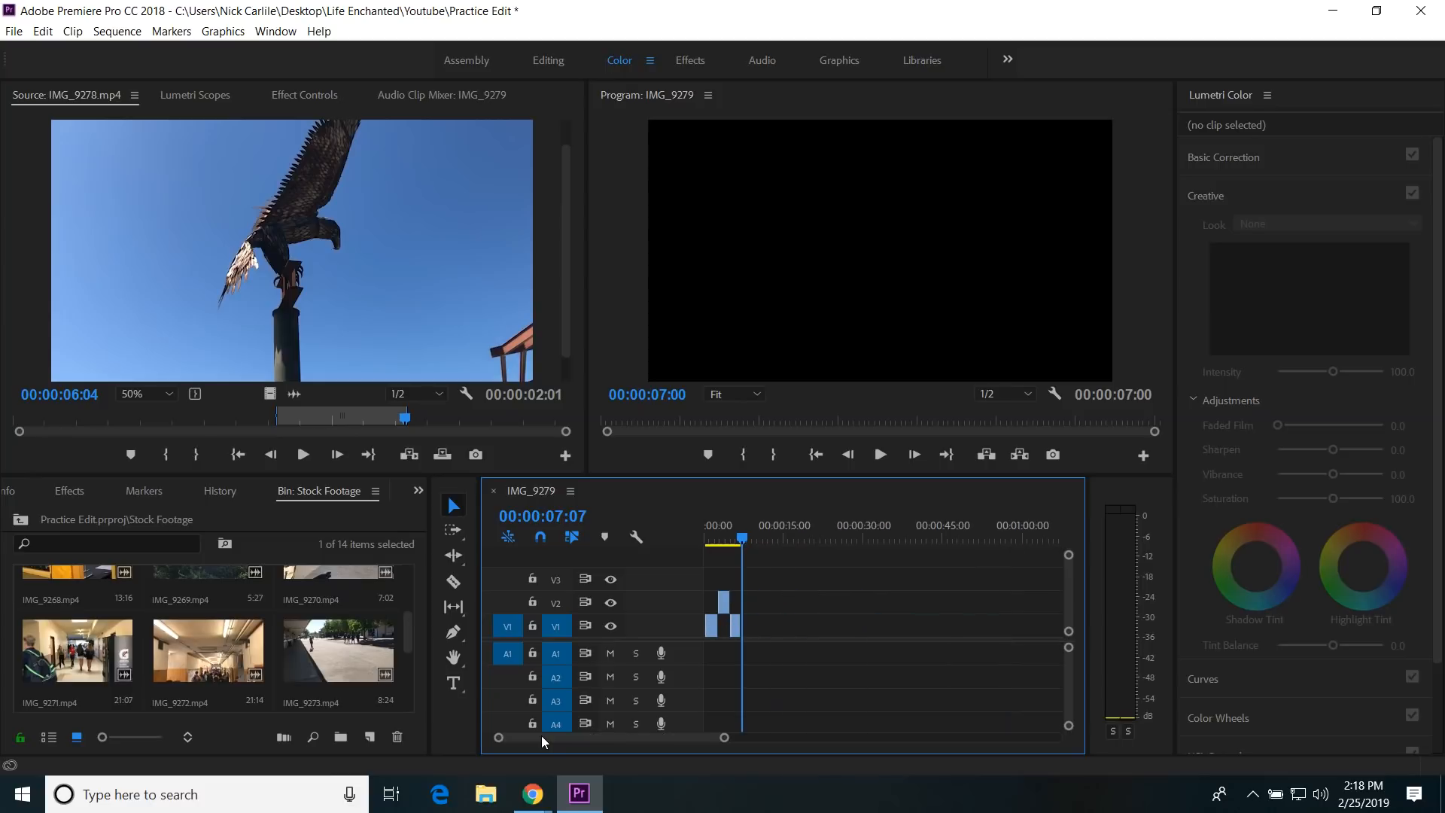
scroll(540, 734, up, 2)
scroll(540, 727, up, 2)
scroll(540, 725, down, 2)
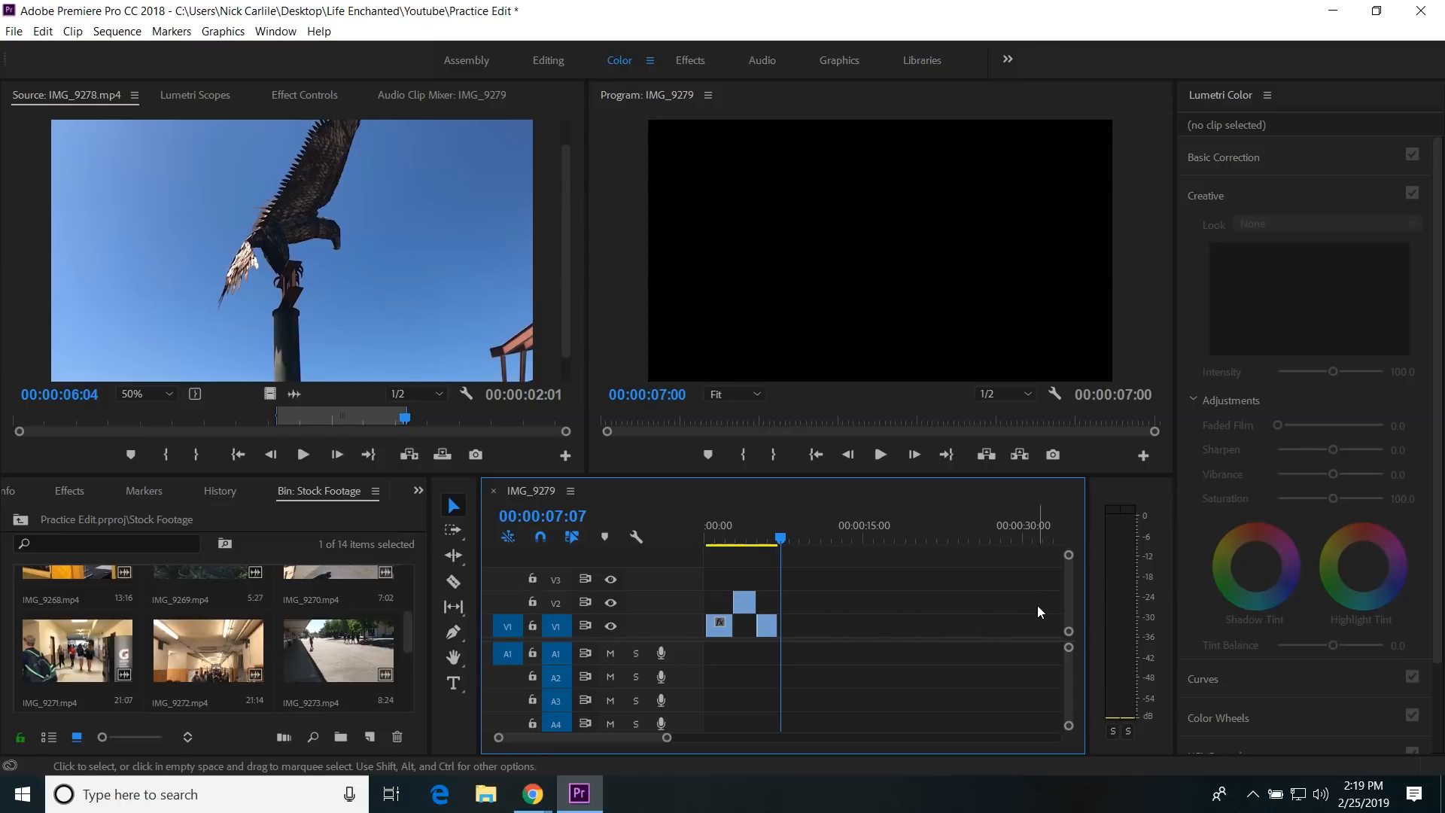
key(minus)
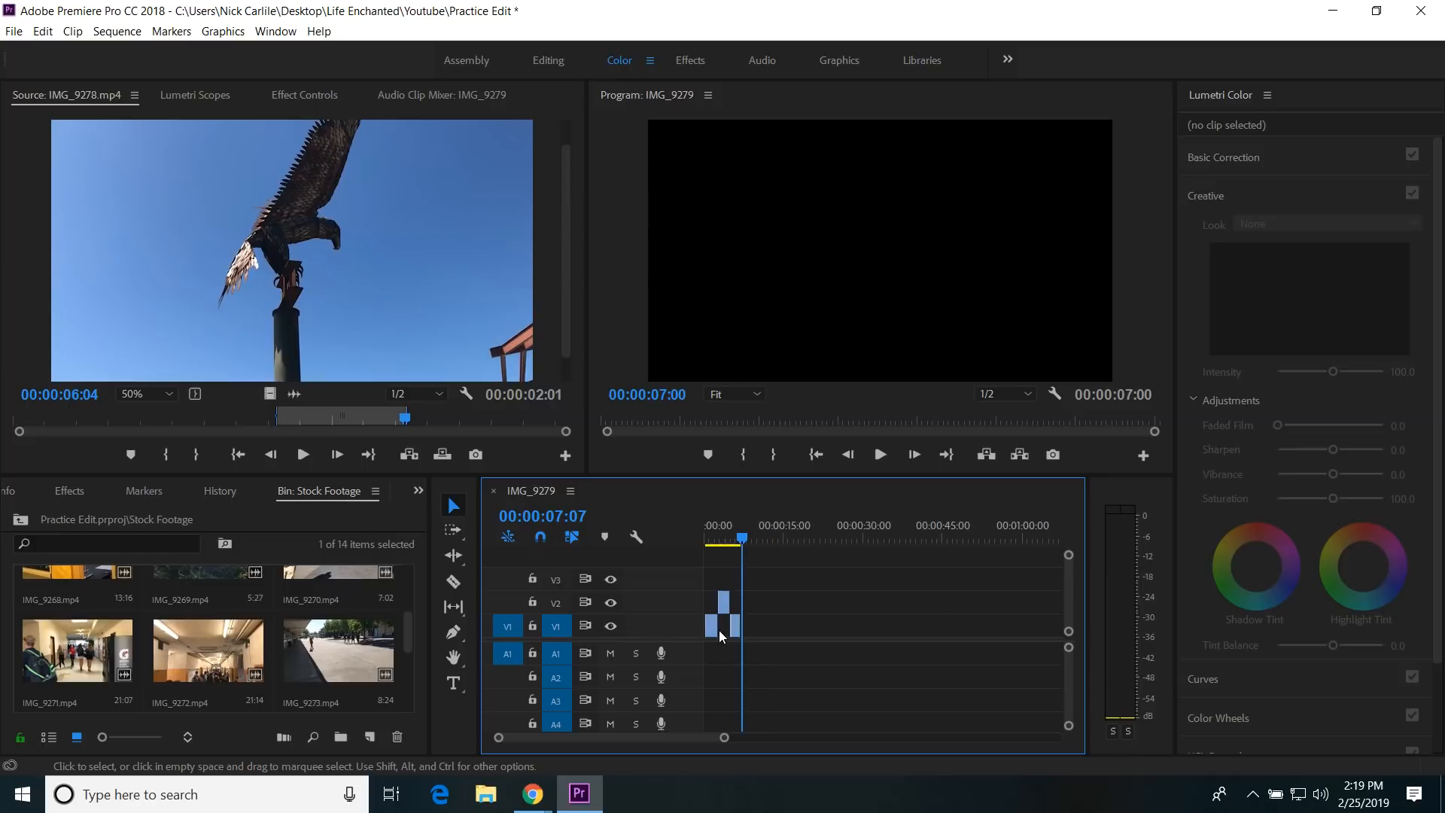
key(minus)
key(equal)
key(equal)
key(equal)
key(equal)
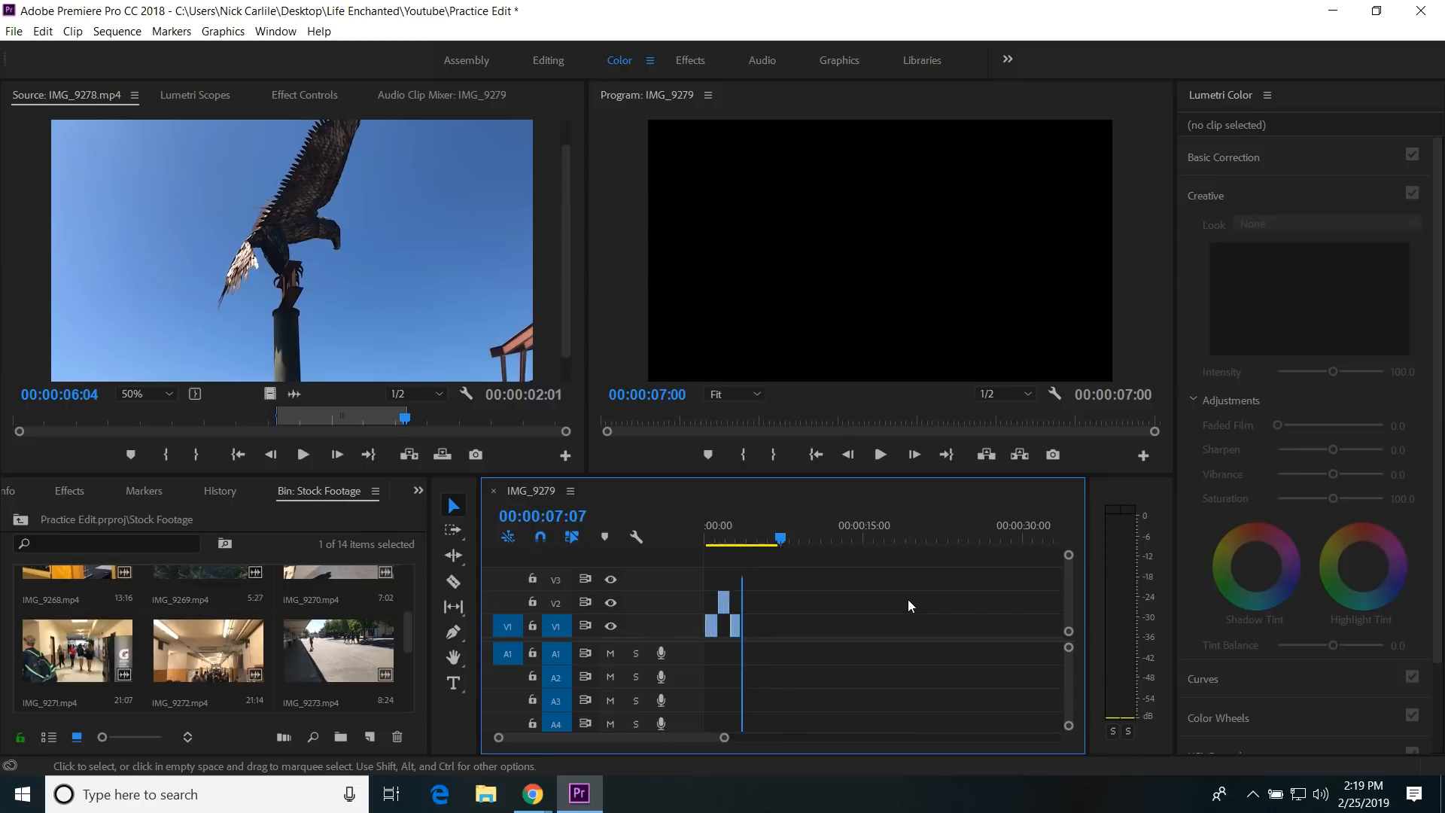
key(minus)
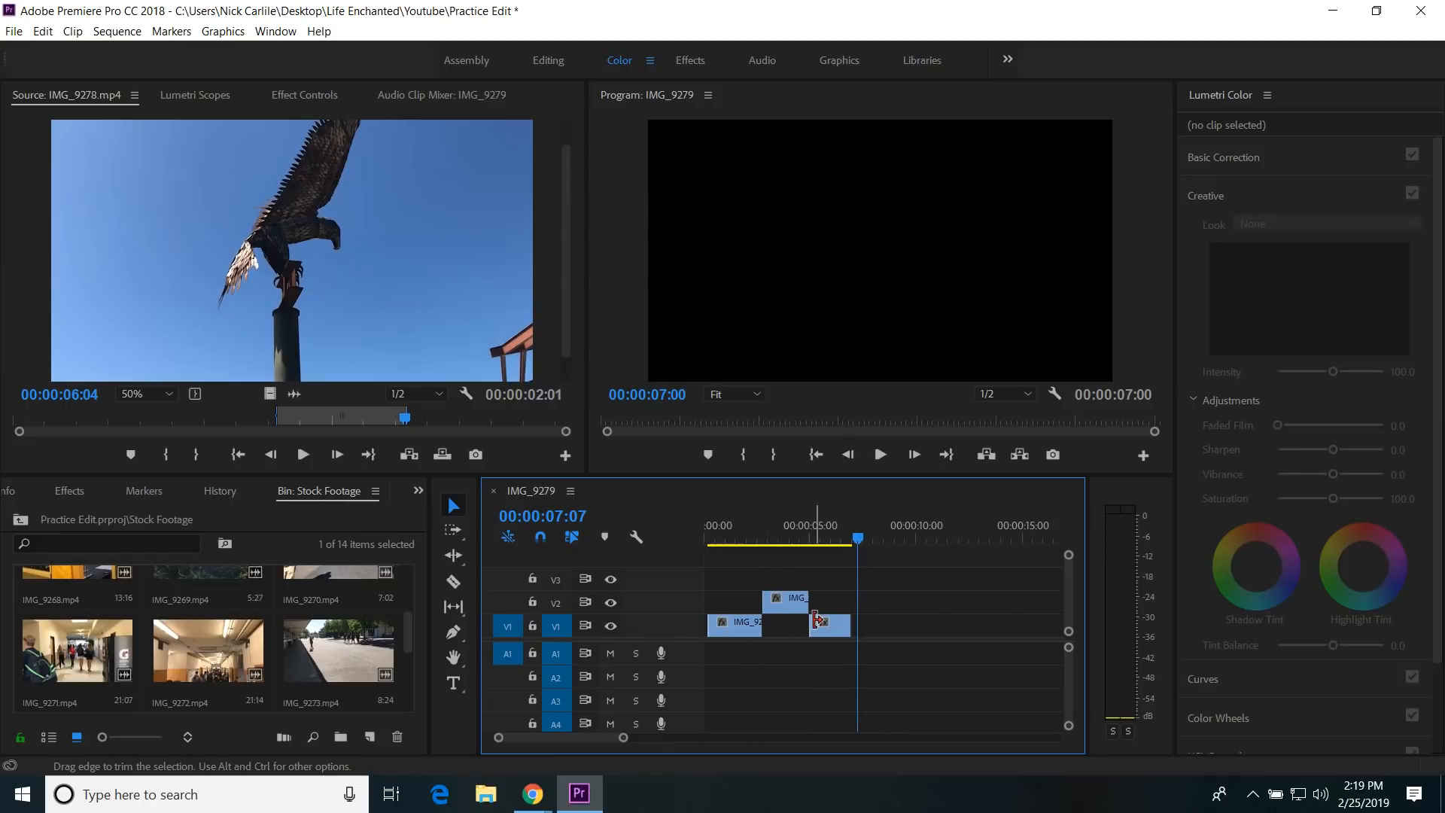
Step: Open IMG_9272 from the Stock Footage bin and place its full-length video on V2 directly after IMG_9278, starting at 00:00:07:00
drag(857, 538, 661, 567)
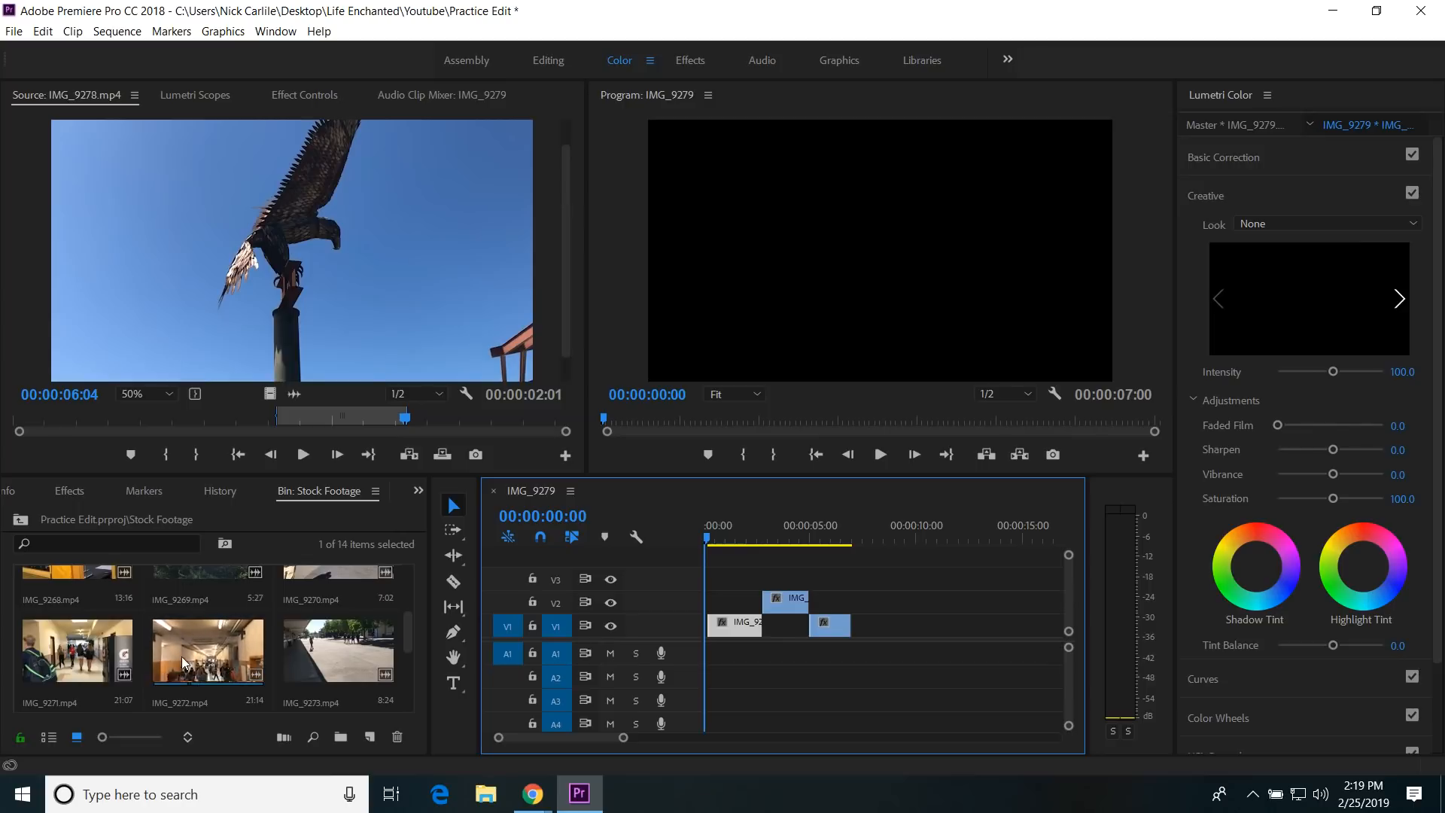
double_click(200, 652)
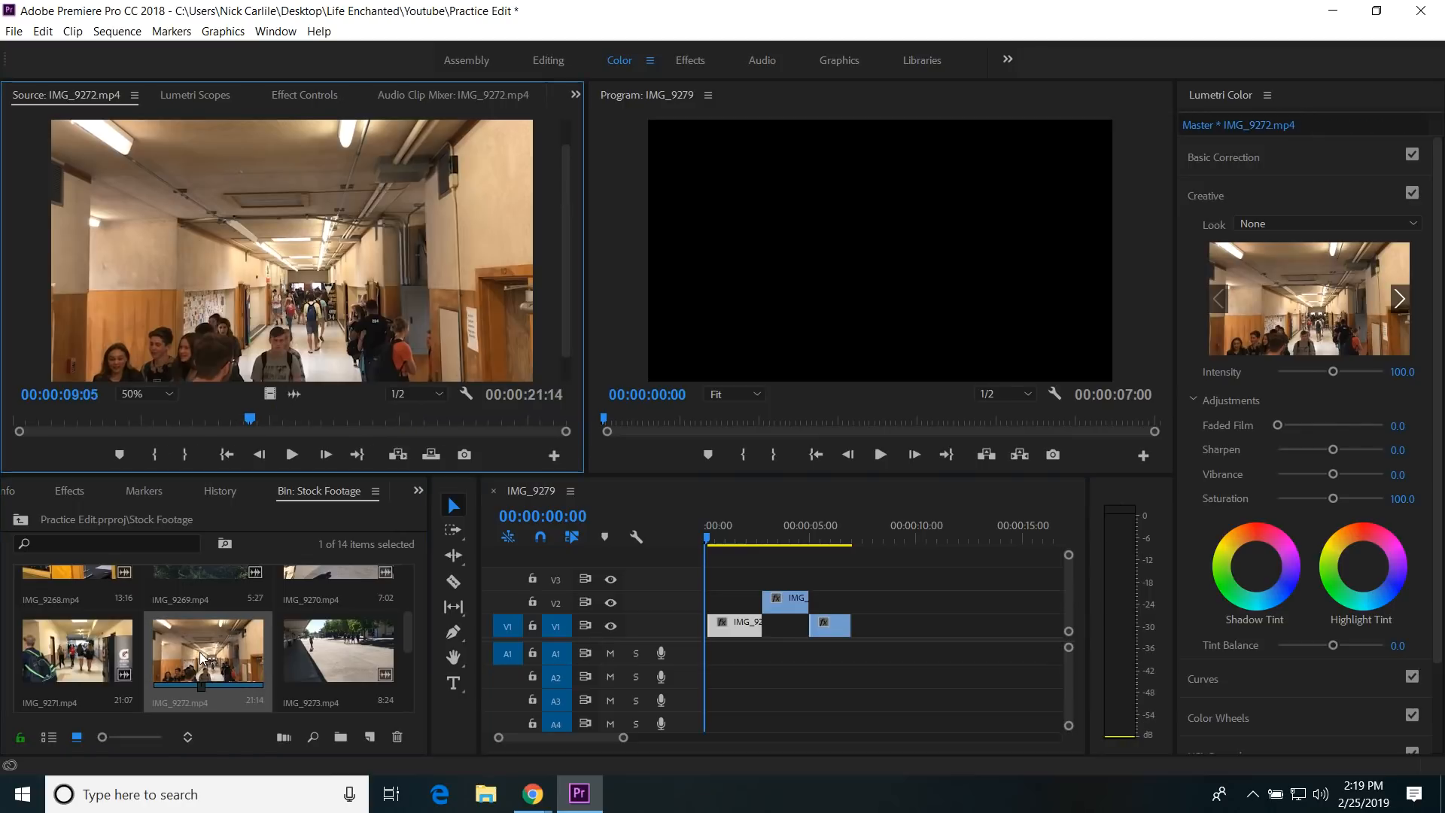
drag(249, 419, 175, 439)
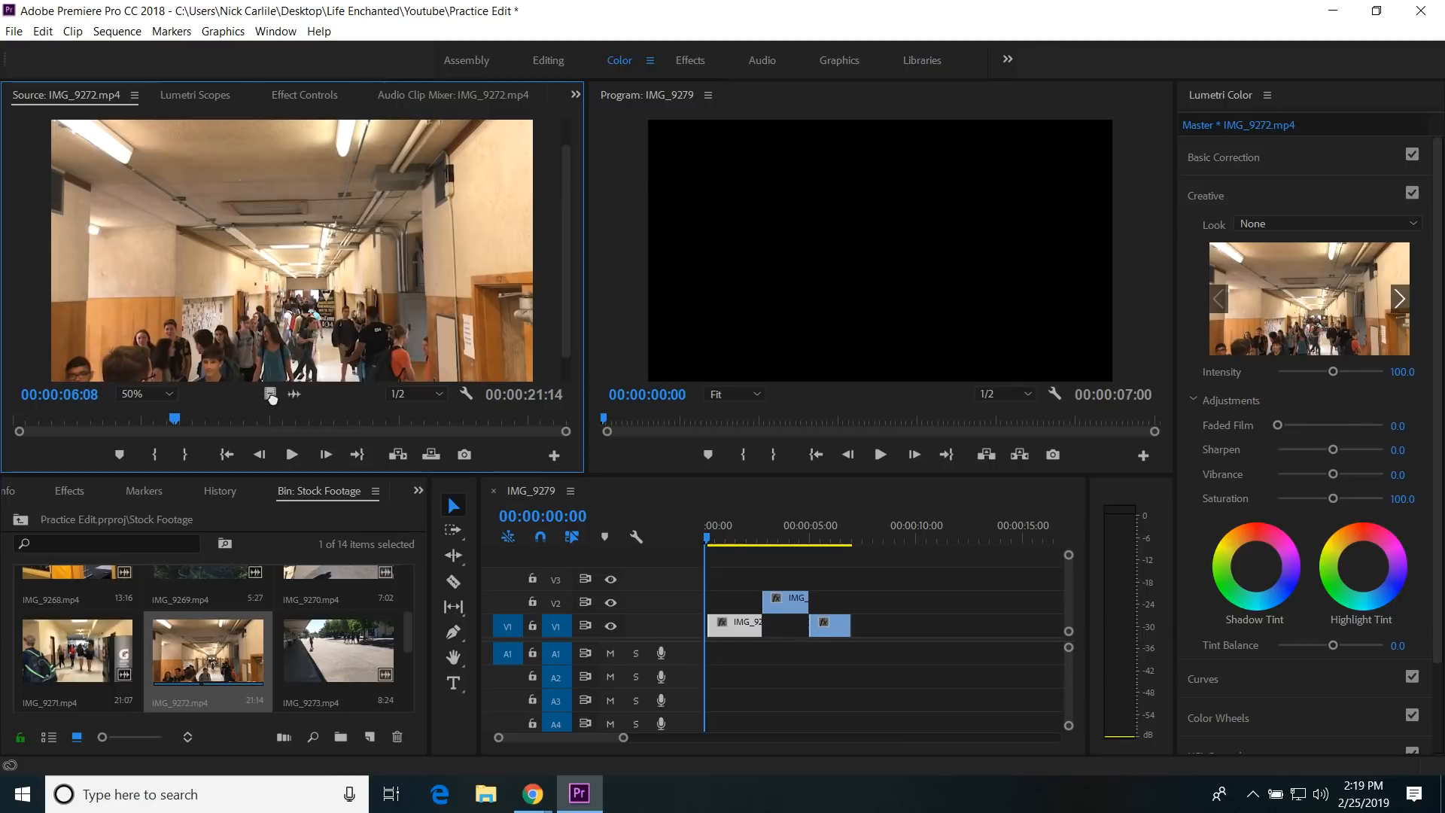
drag(272, 398, 852, 603)
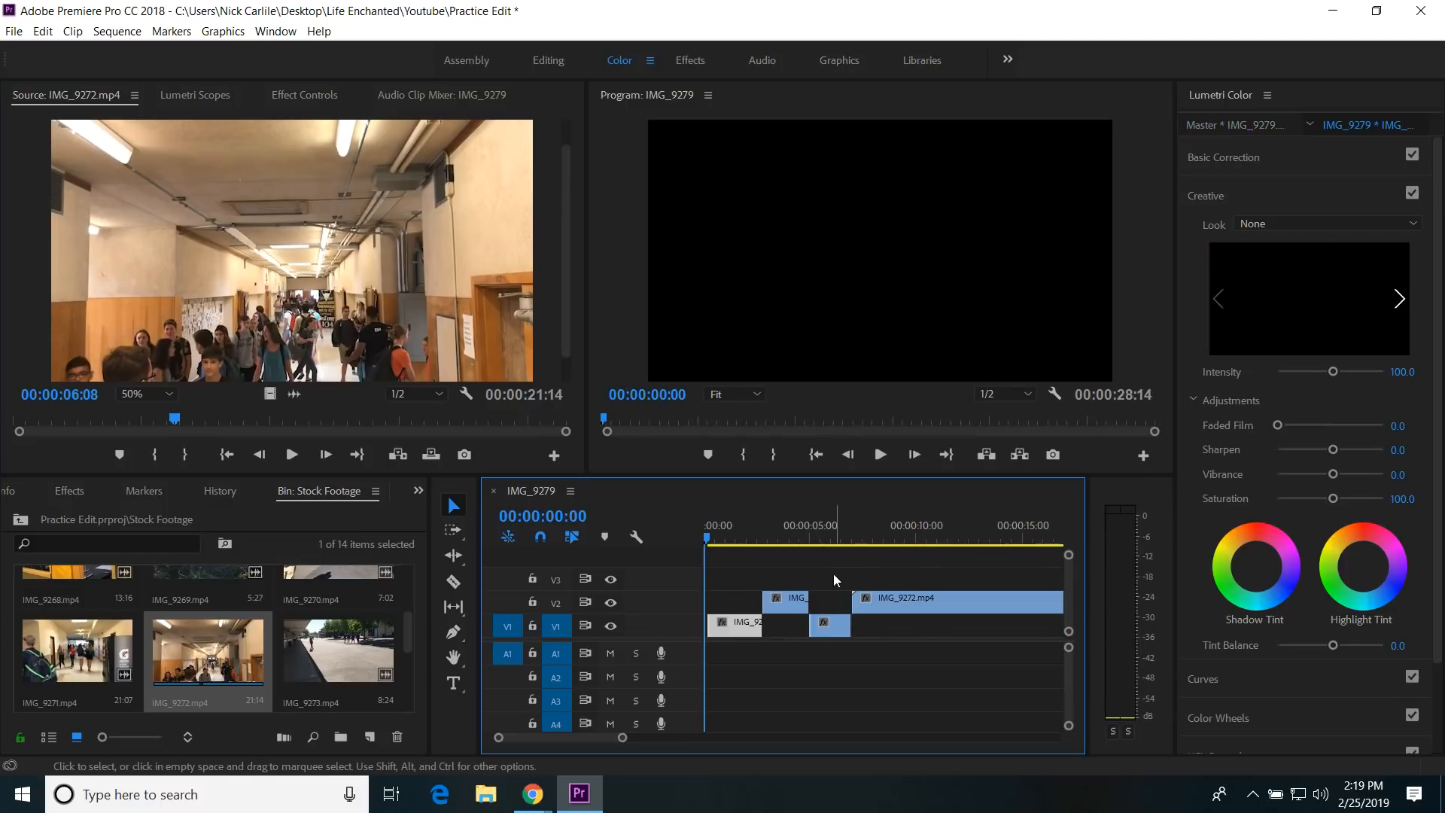
click(834, 573)
key(minus)
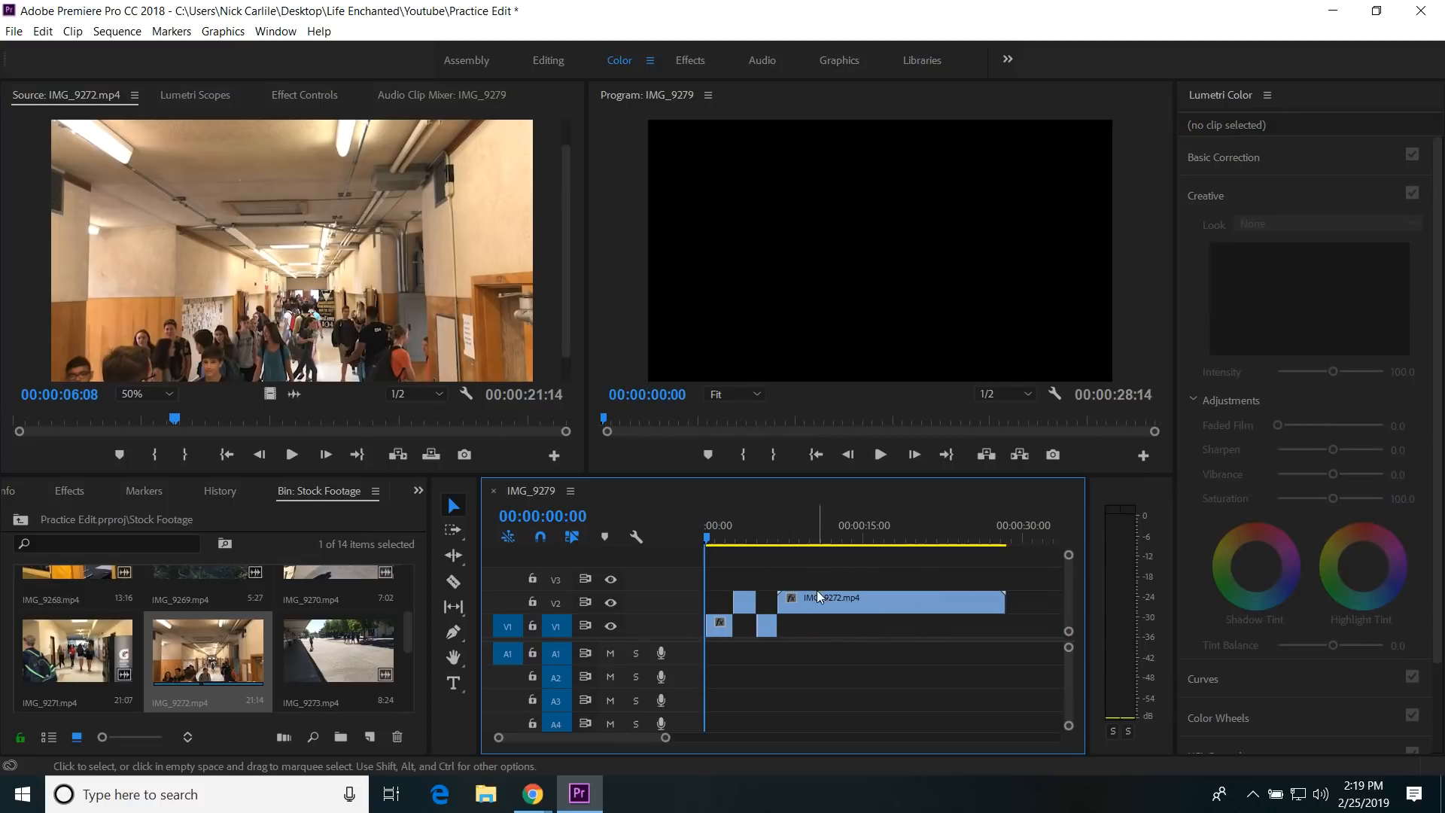
Step: Play the sequence from 00:00:05:18 in IMG_9278 into IMG_9272 to view the normal-speed hallway footage
click(837, 602)
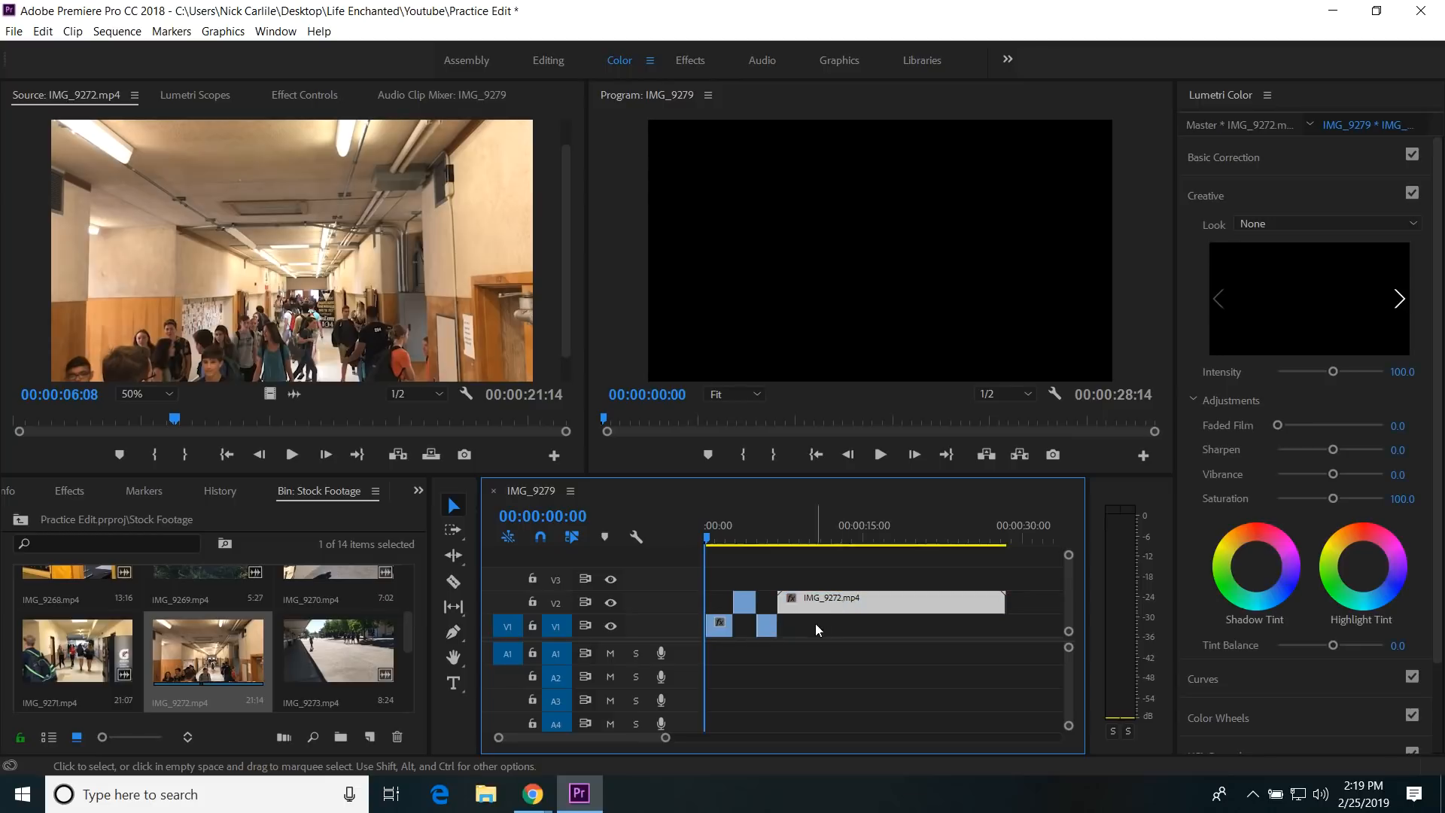
click(796, 642)
click(839, 606)
click(765, 539)
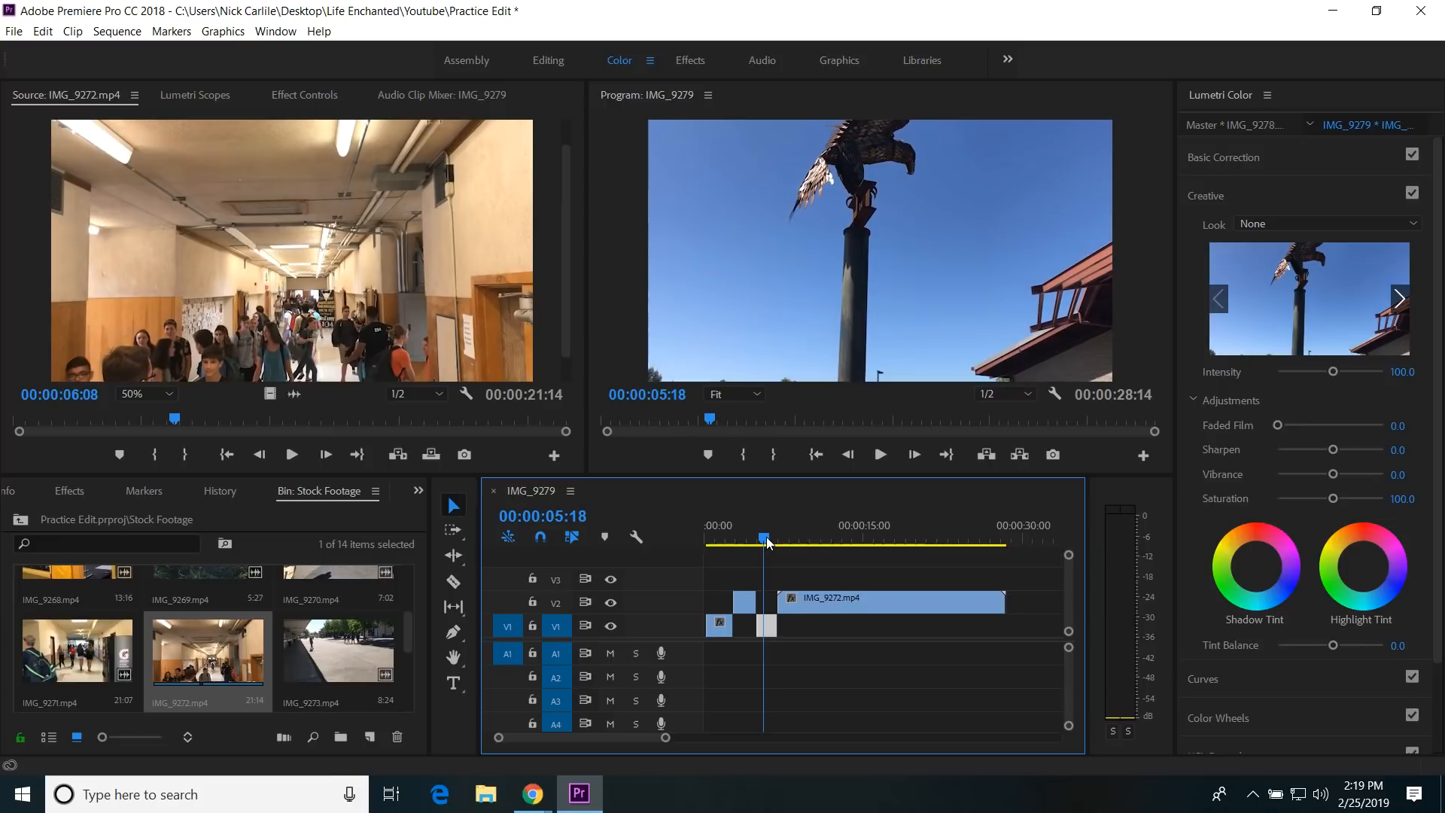
key(space)
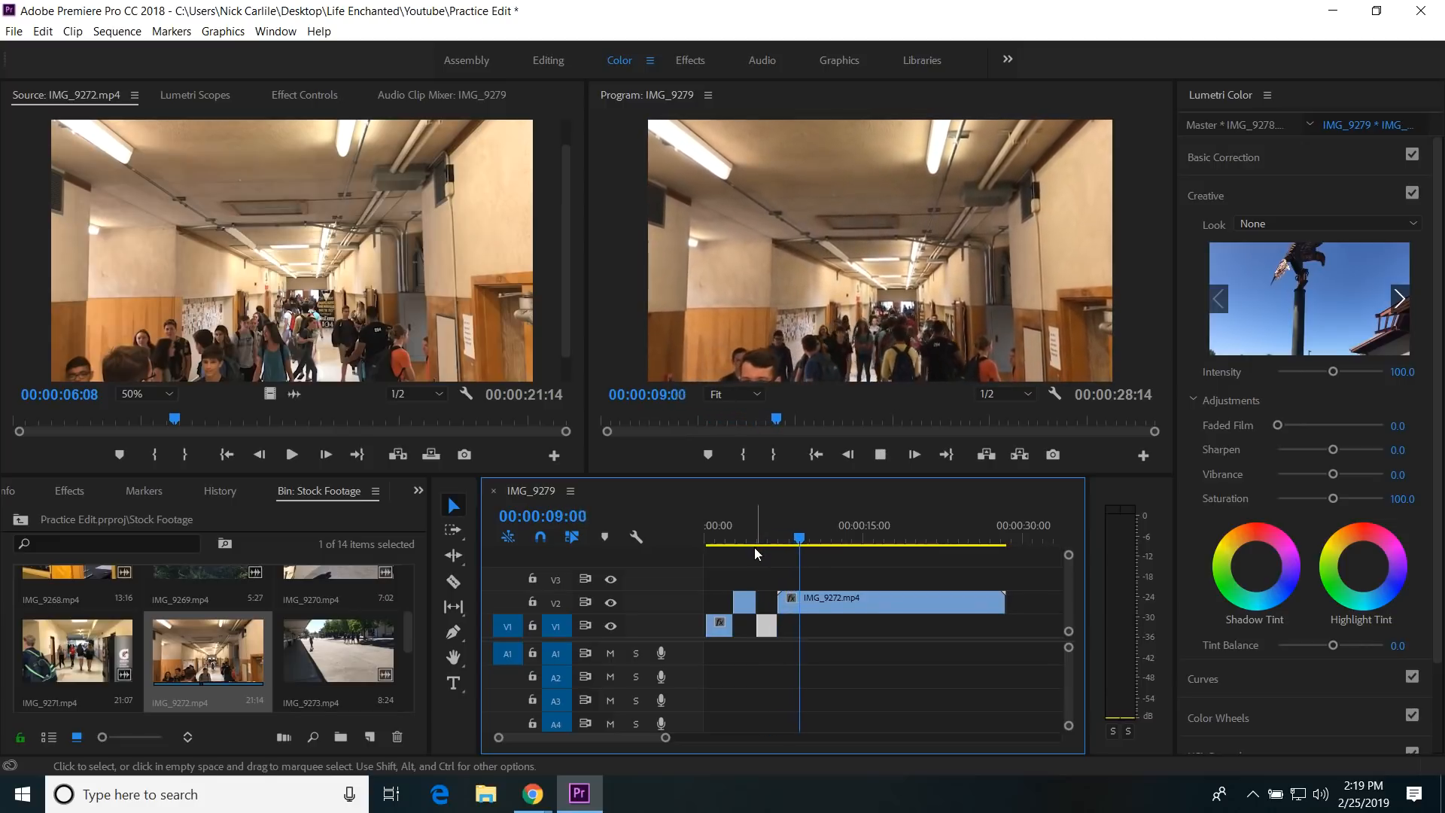
key(space)
Step: Try speeds of 500% and 25% on the IMG_9272 clip on V2
click(829, 599)
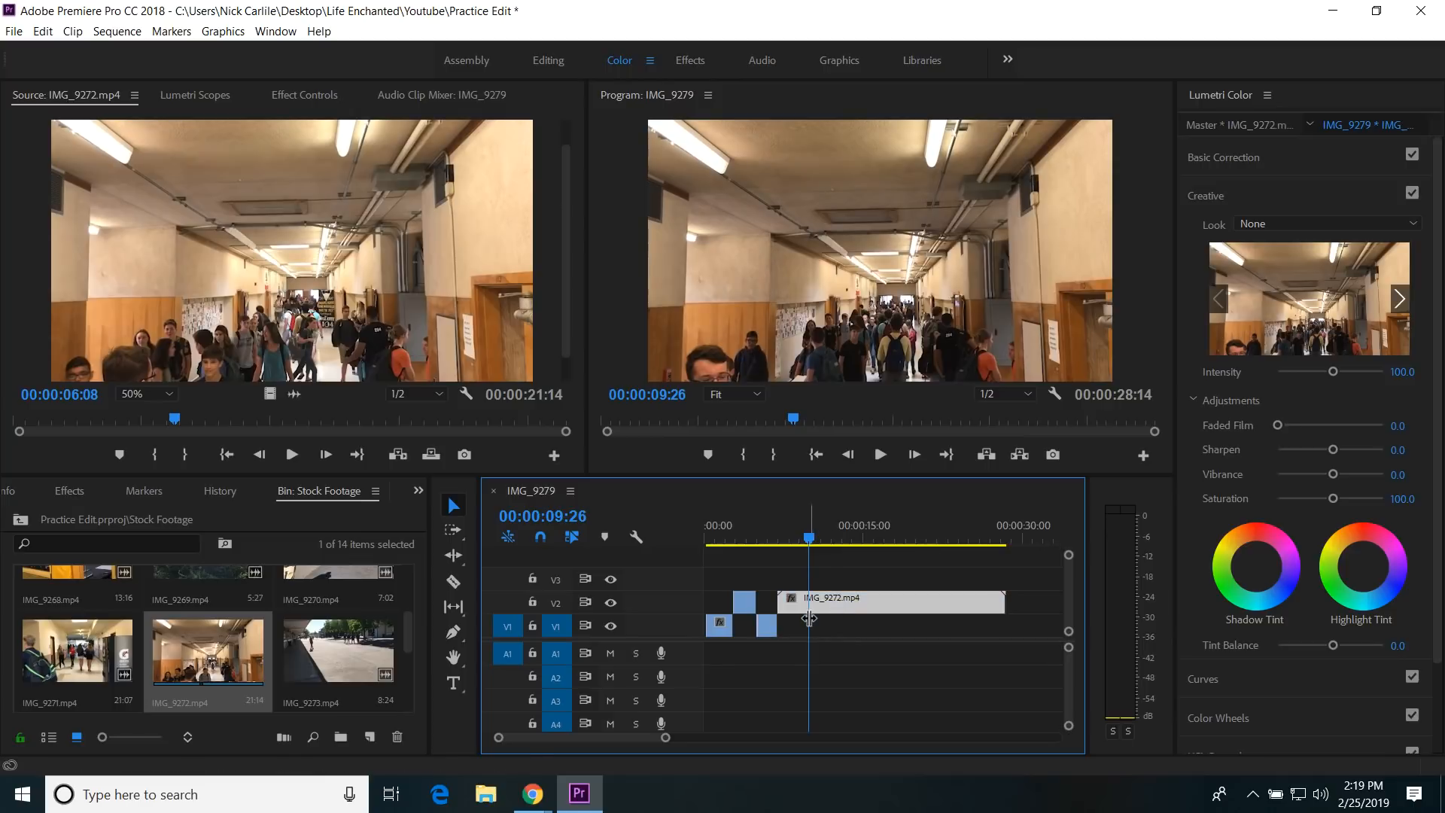
key(ctrl+r)
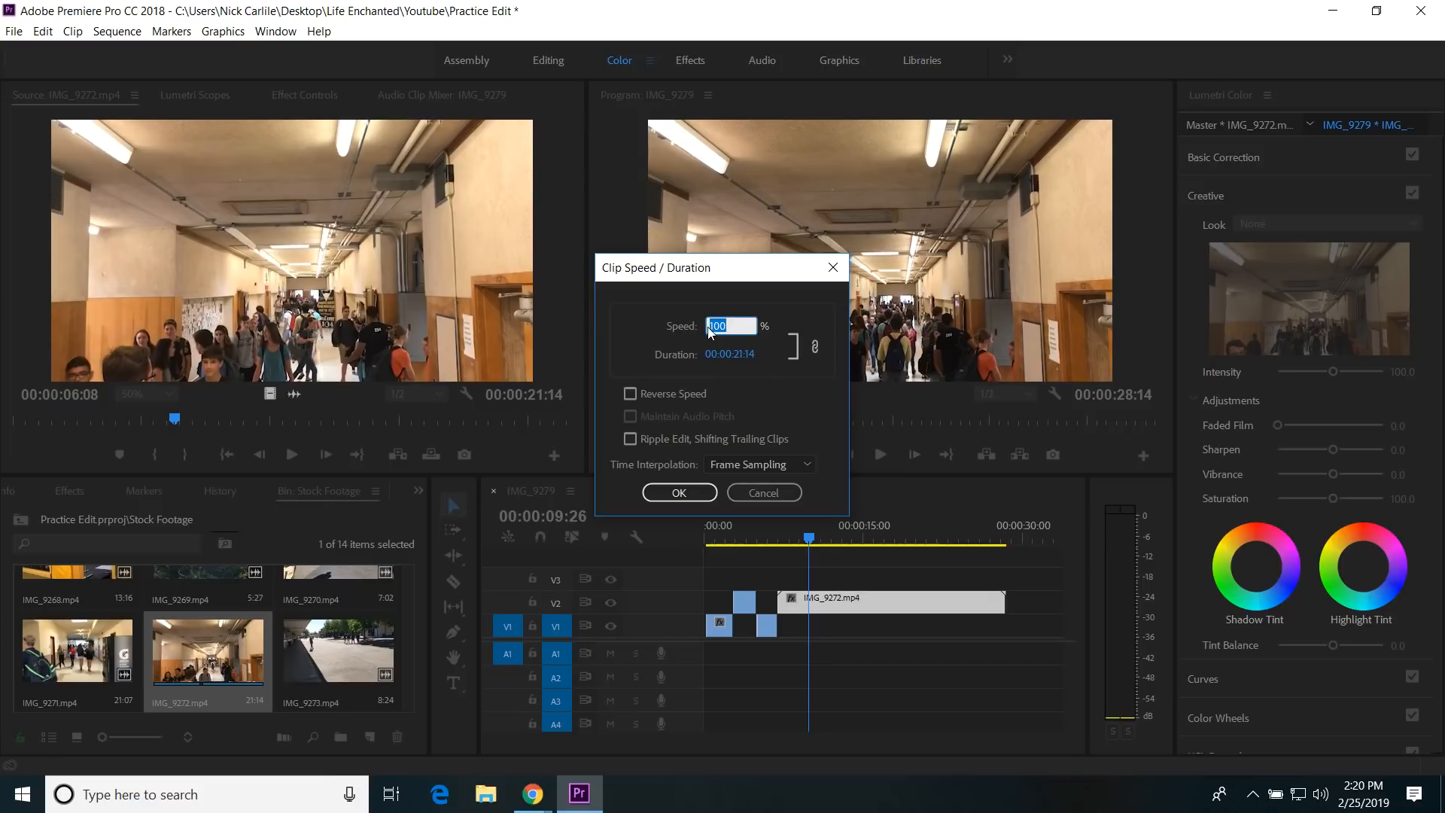
text(500)
click(658, 493)
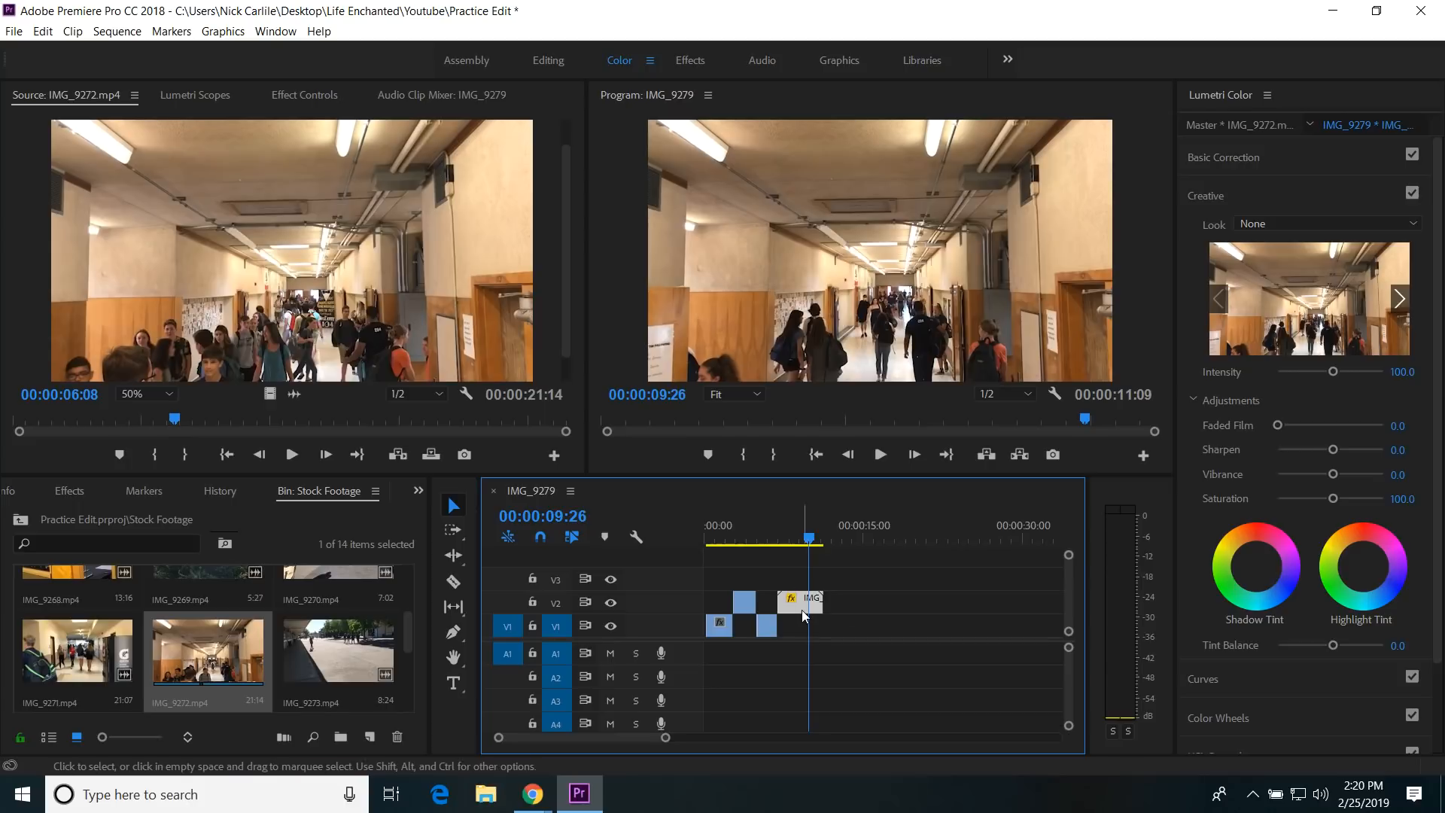
key(ctrl+r)
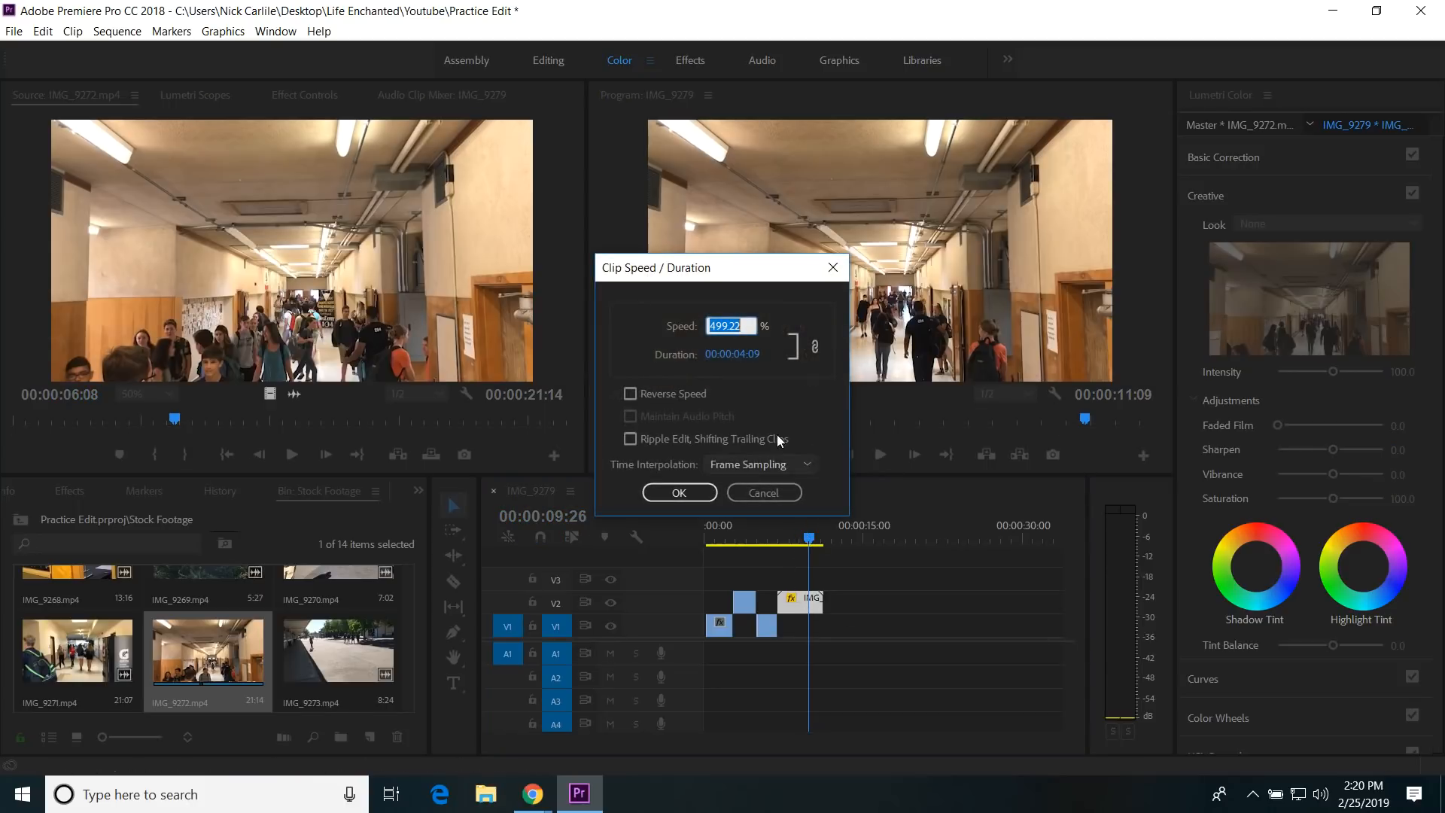
text(25)
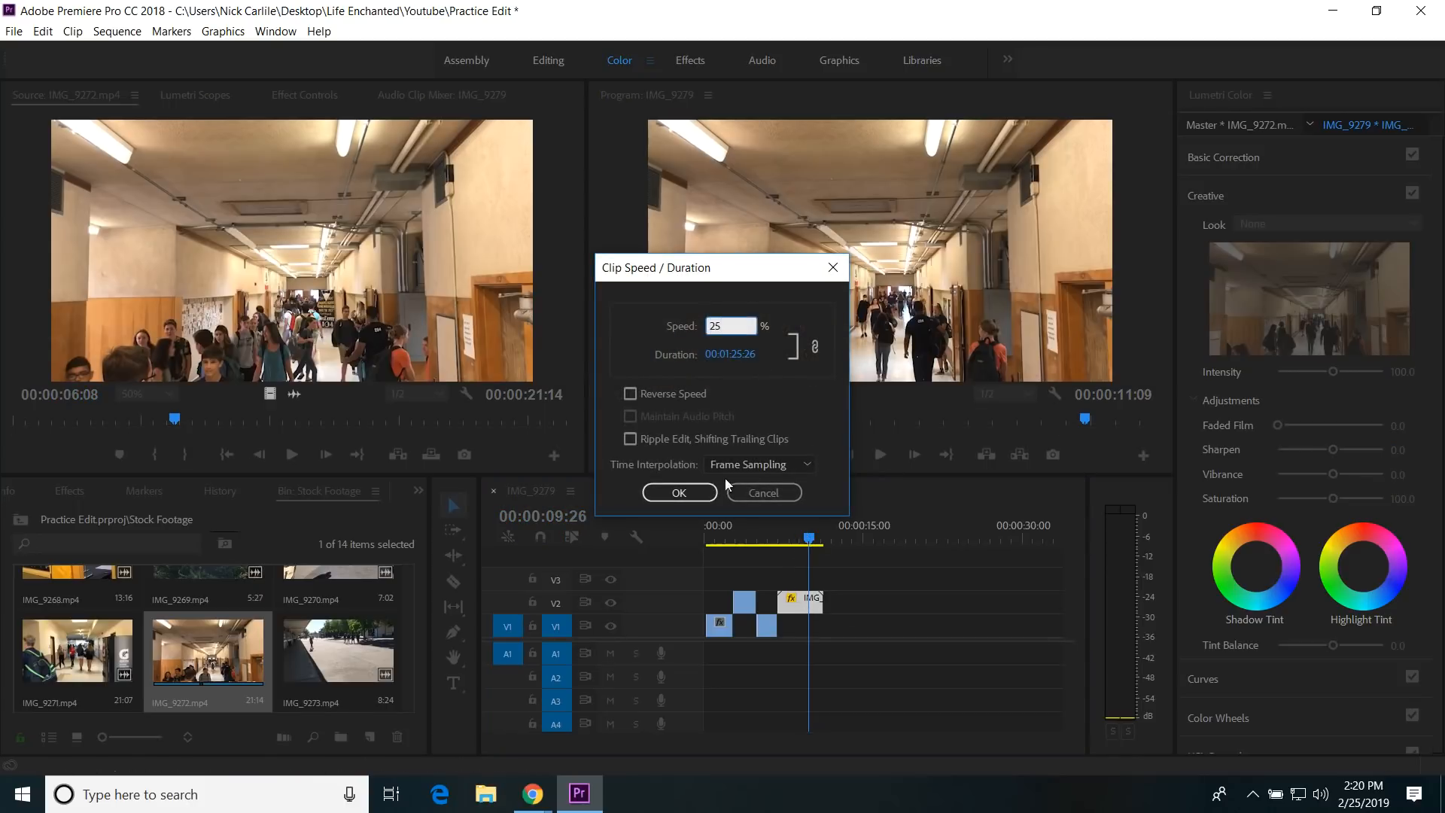
click(679, 491)
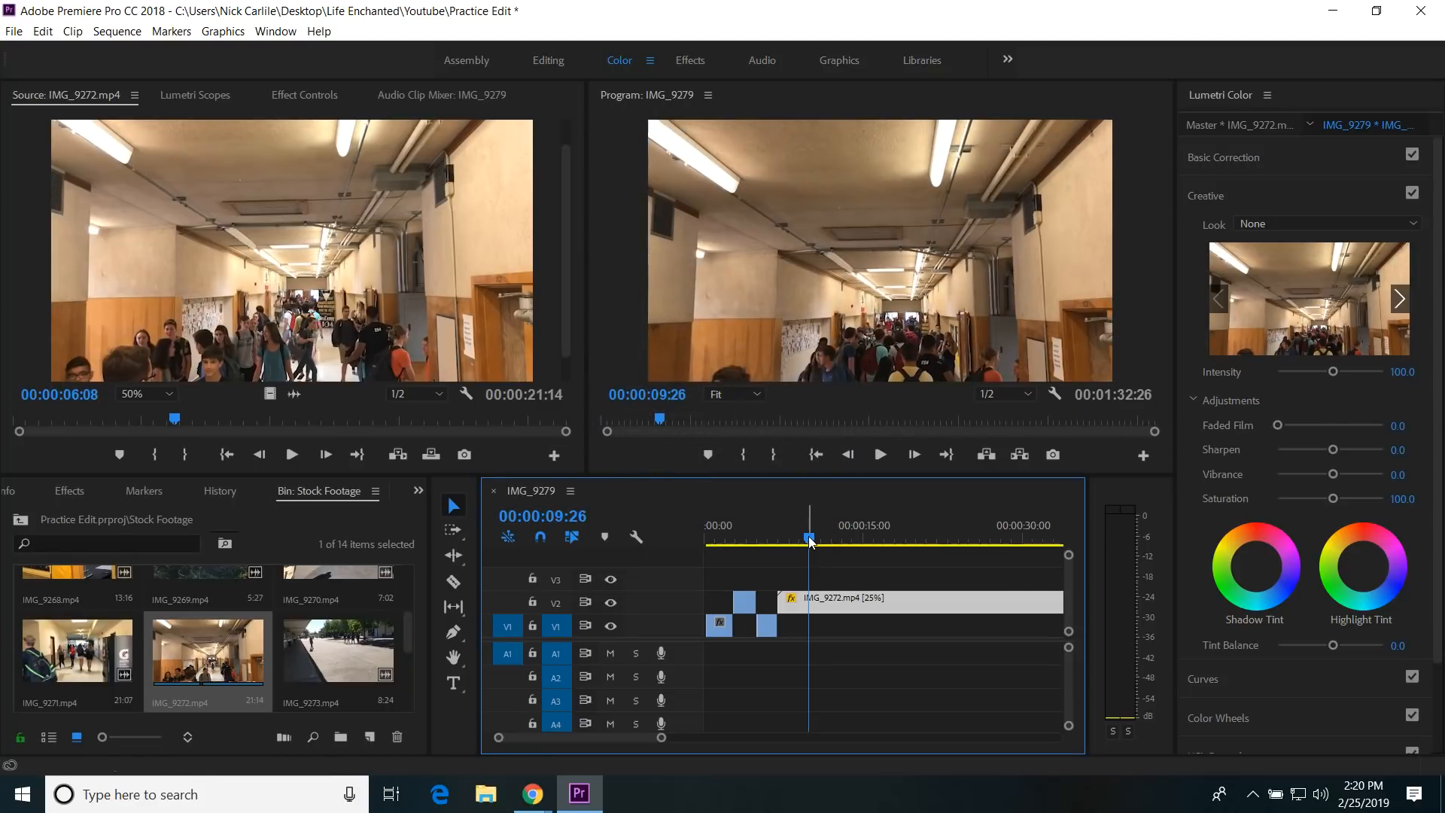
Step: Set the speed of the IMG_9272 clip to 1000% and play it from IMG_9278
key(ctrl+r)
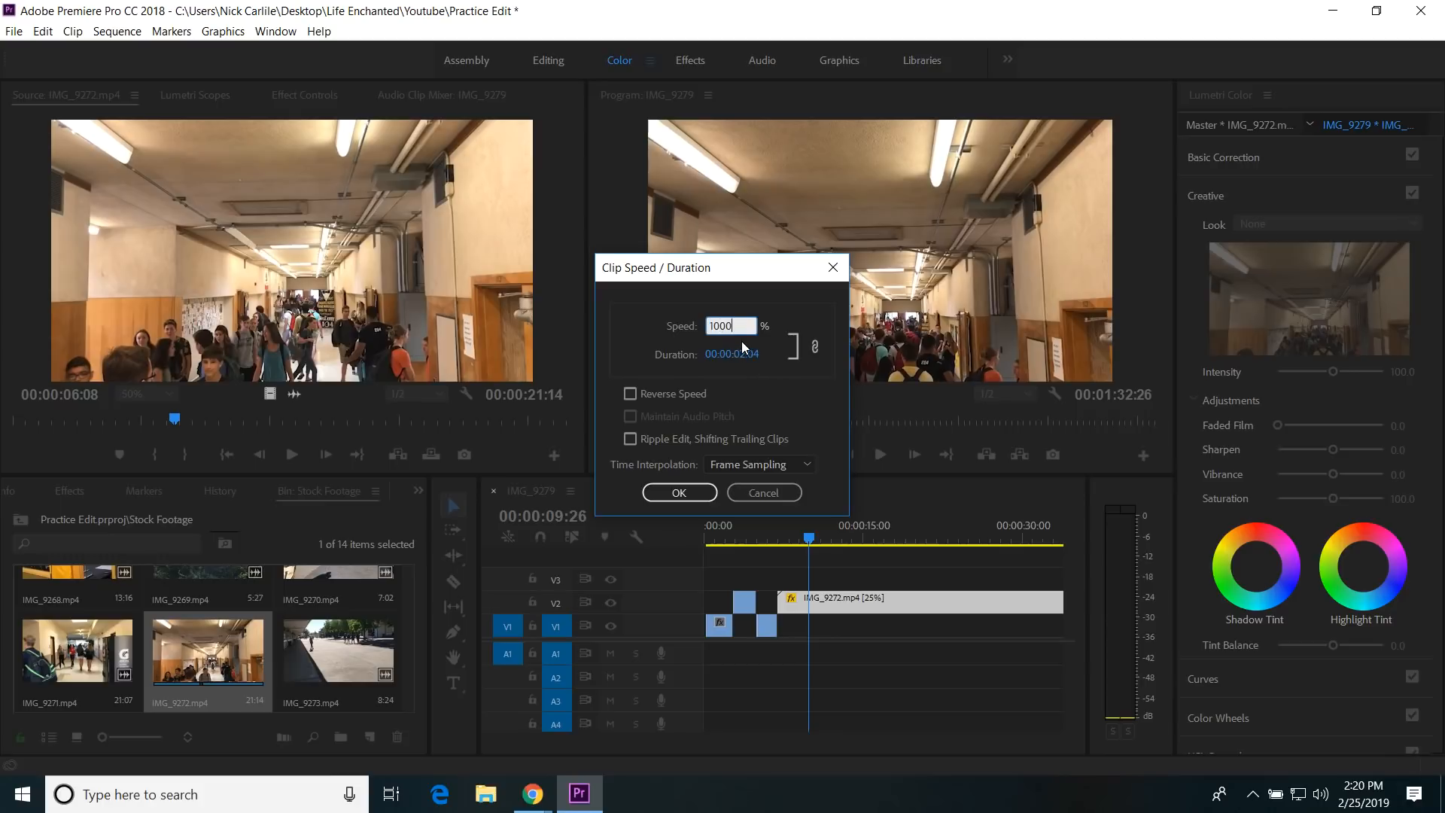
click(678, 491)
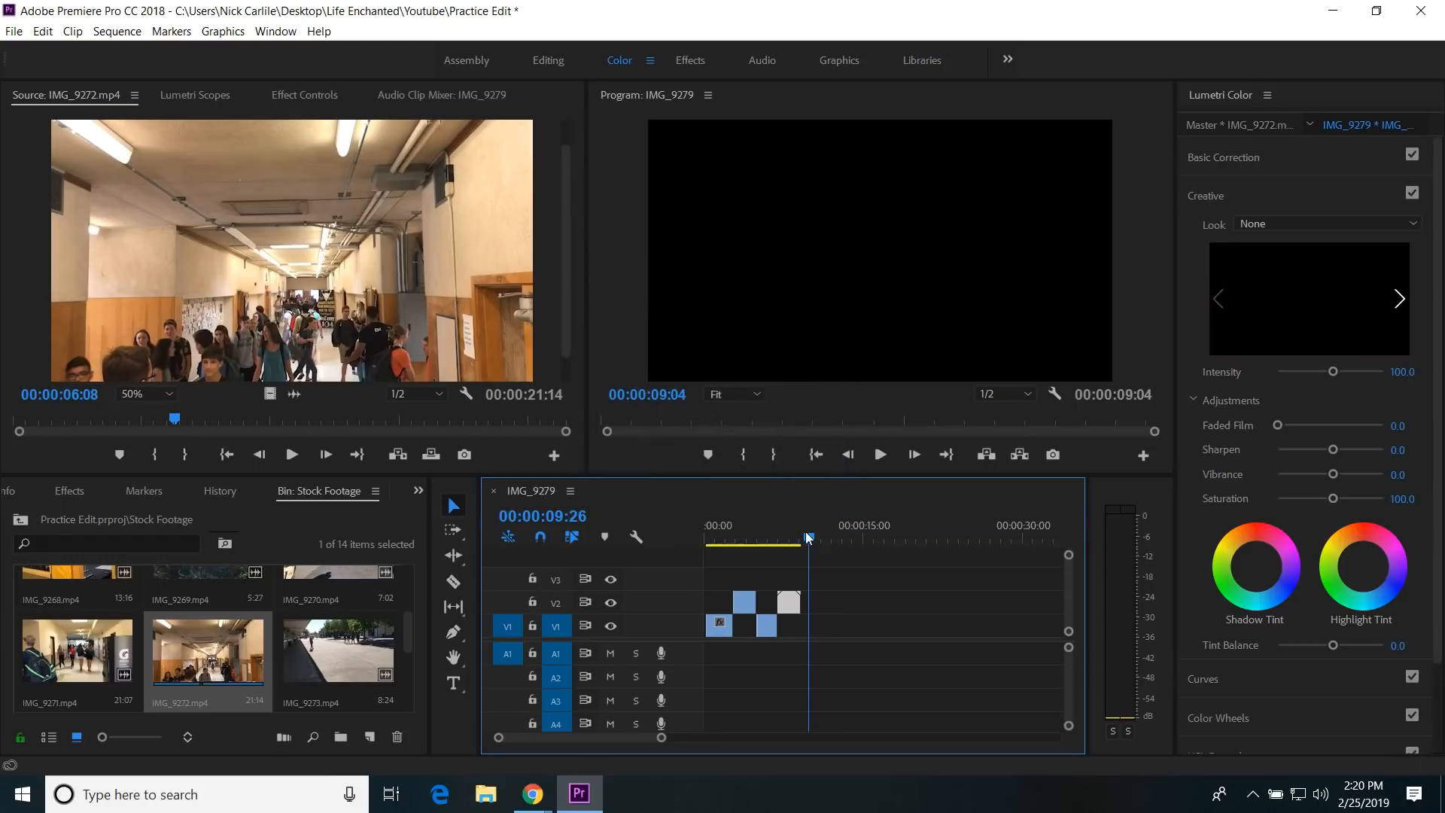
drag(807, 538, 754, 545)
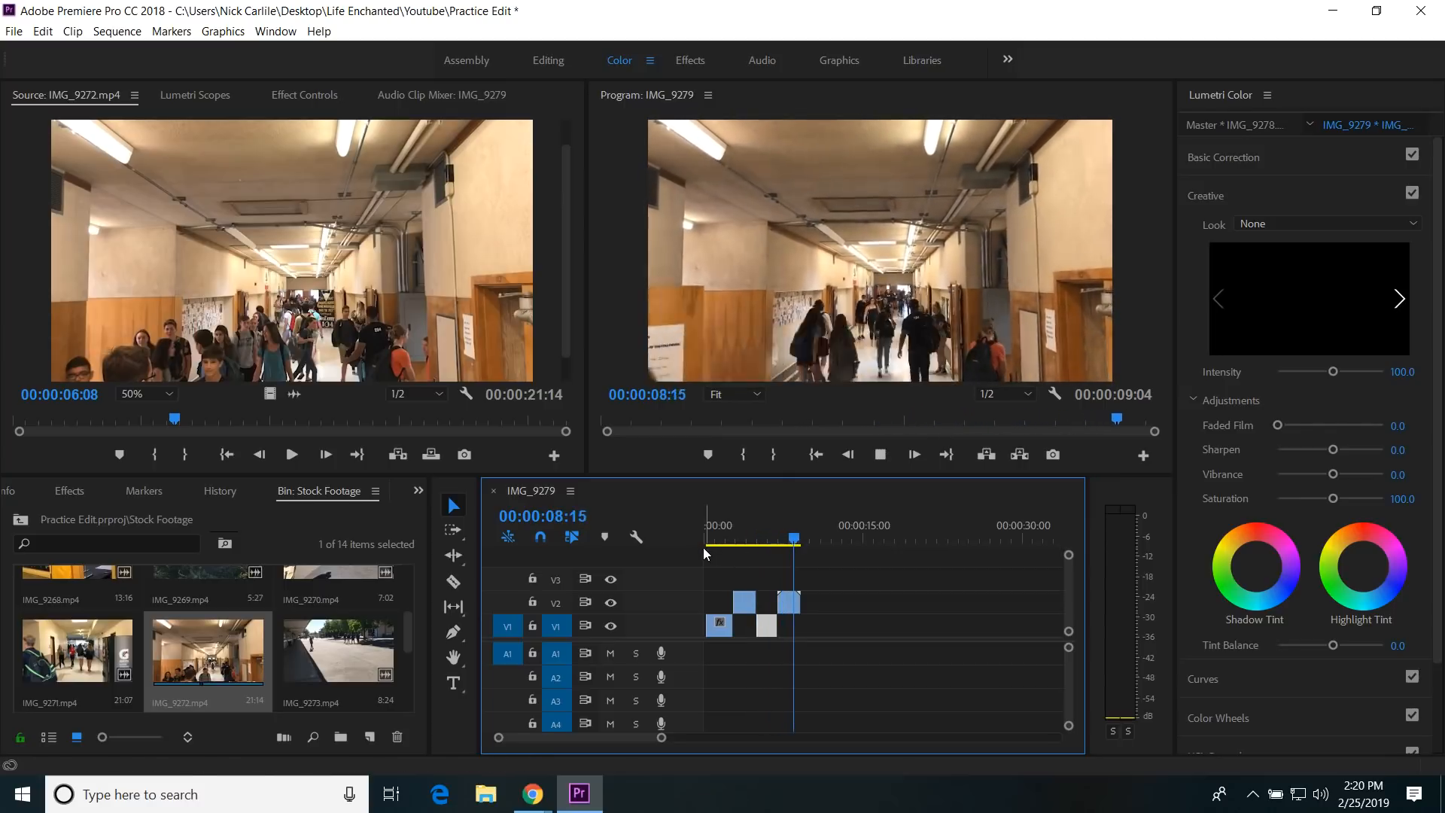
Step: Reverse the playback direction of the IMG_9272 clip, keeping its speed at 1000%
click(787, 603)
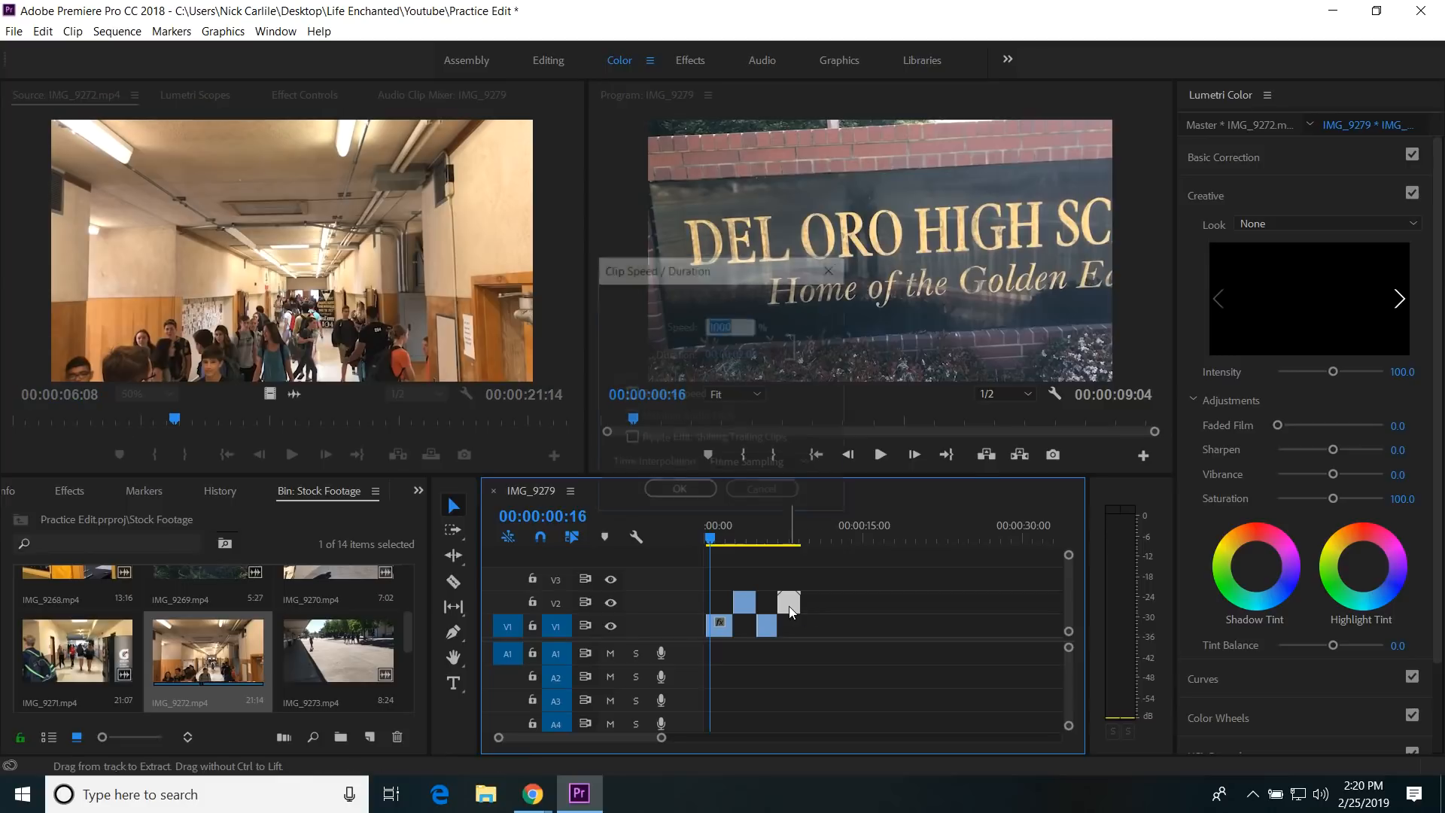
key(ctrl+r)
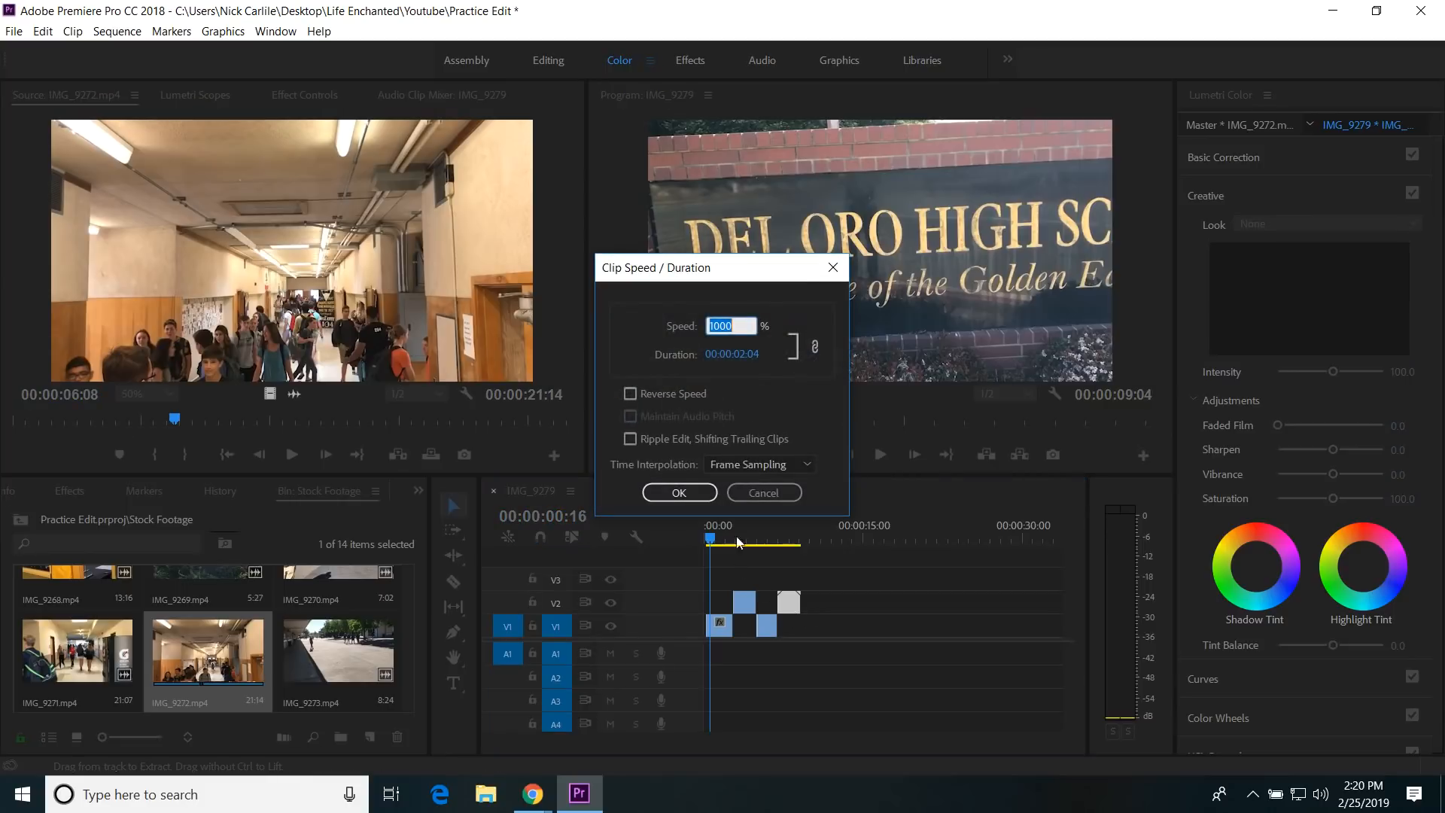
click(630, 392)
click(634, 391)
click(678, 493)
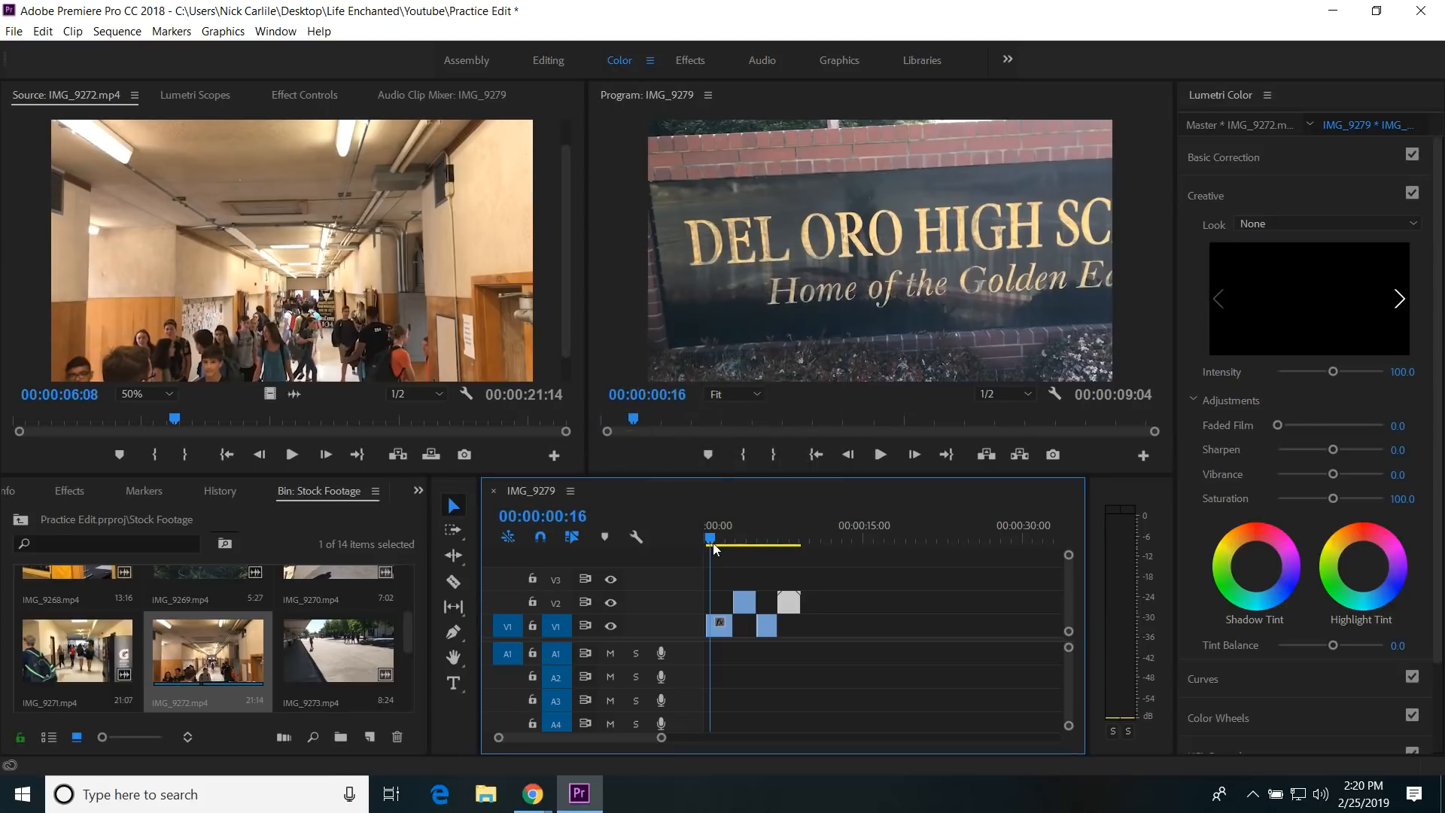
Step: Play the reversed IMG_9272 from IMG_9278, replay the sequence from its start, and deselect the clips
drag(712, 541, 756, 542)
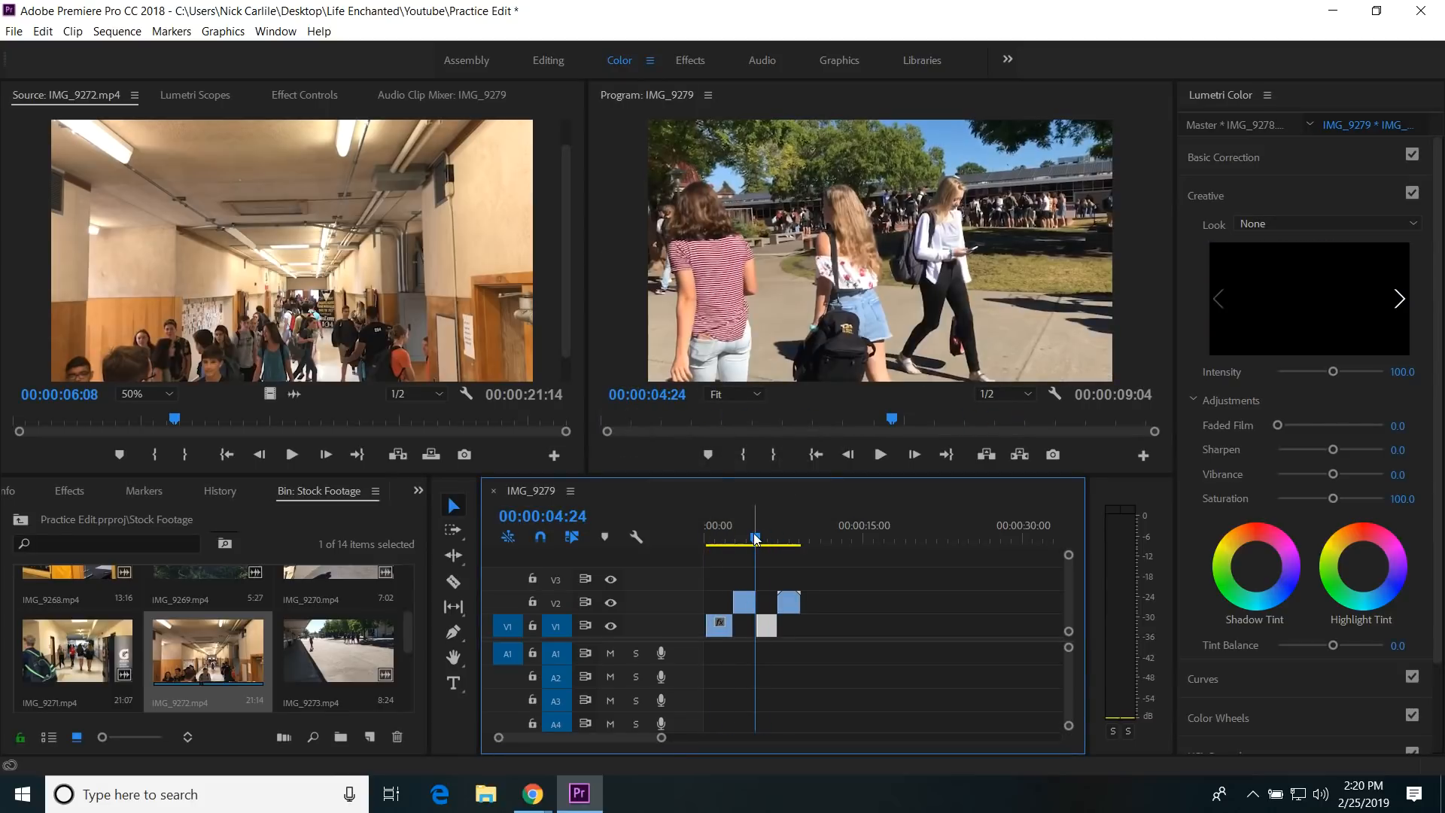
key(space)
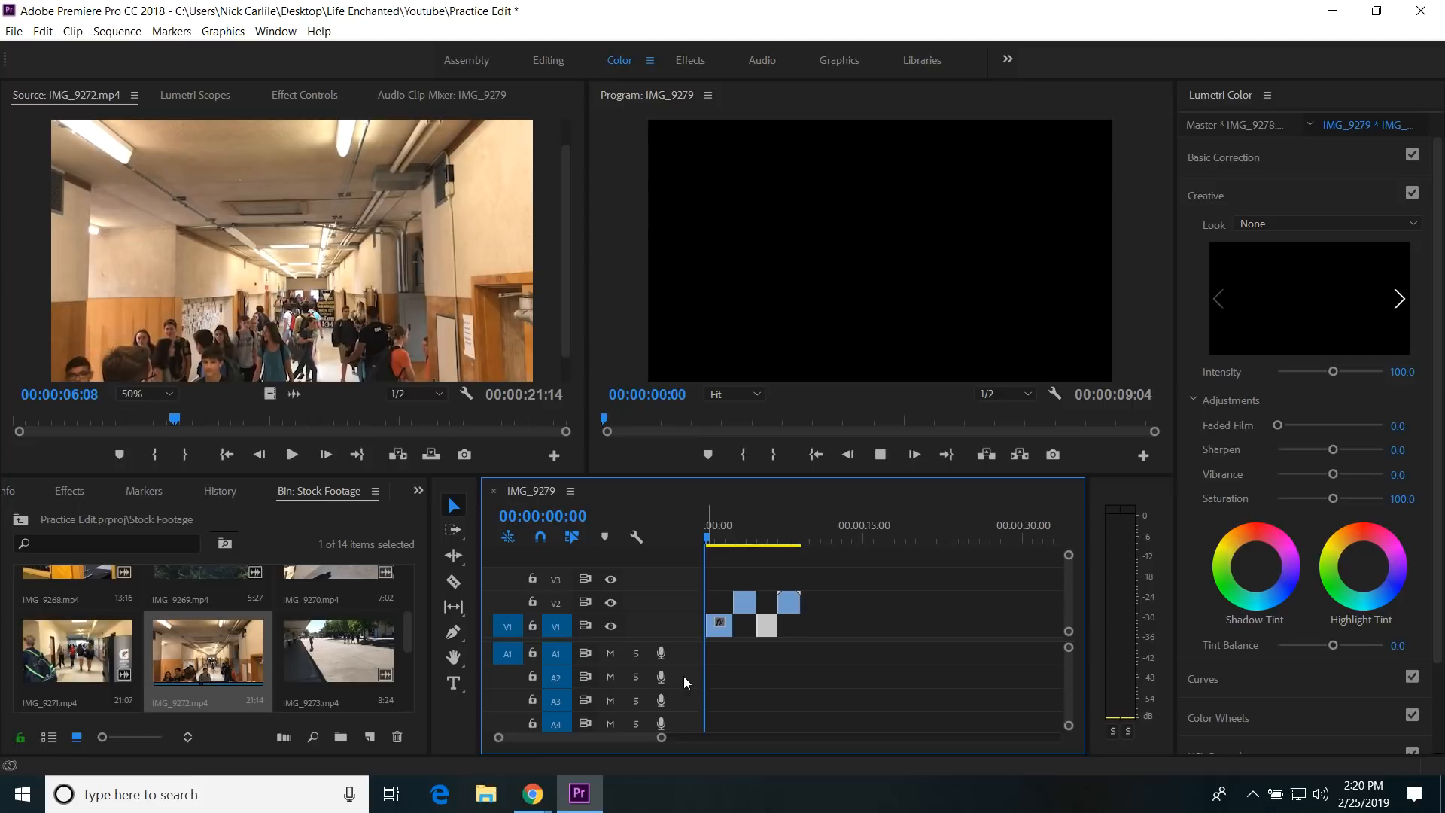
click(828, 638)
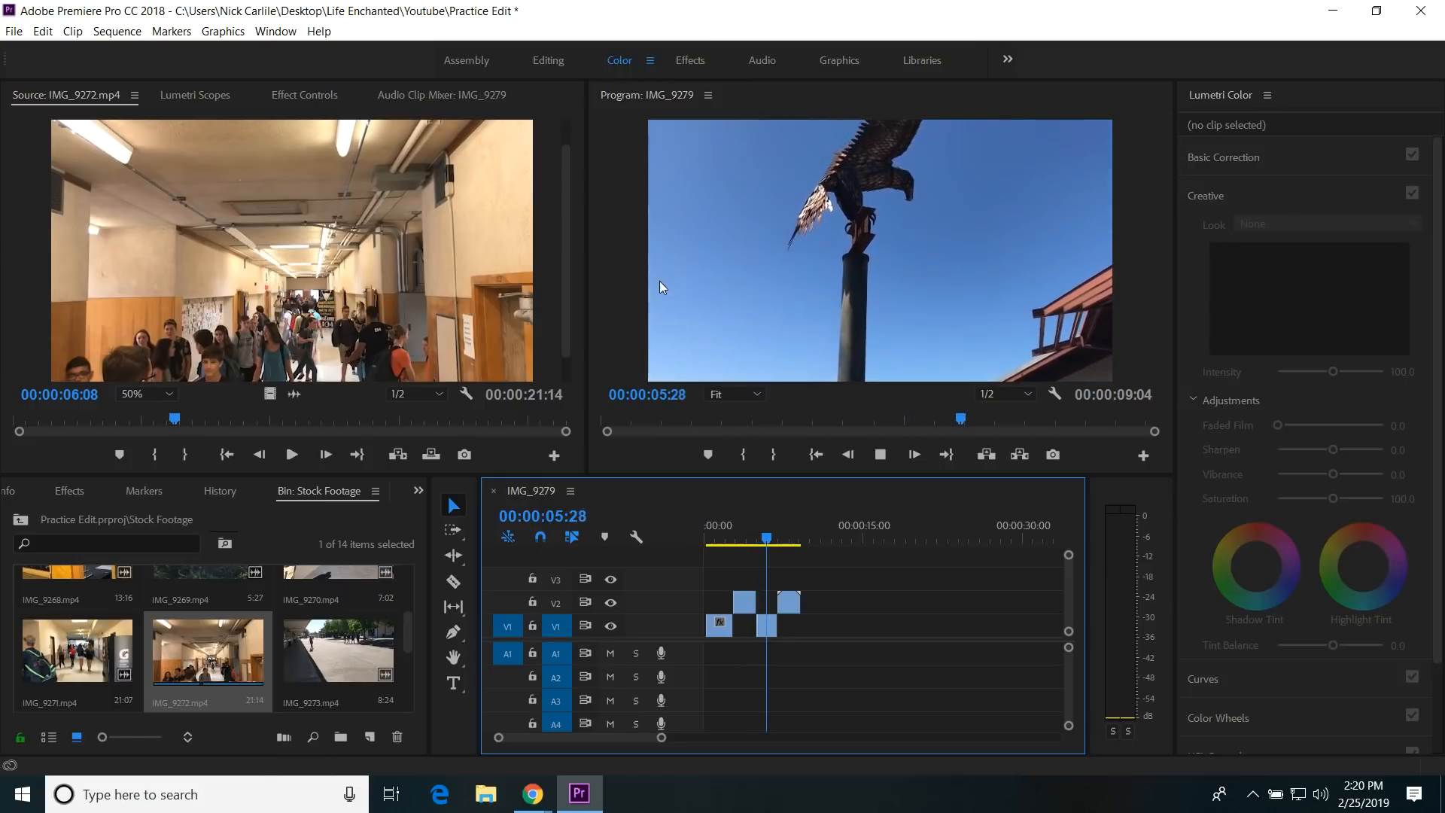
key(space)
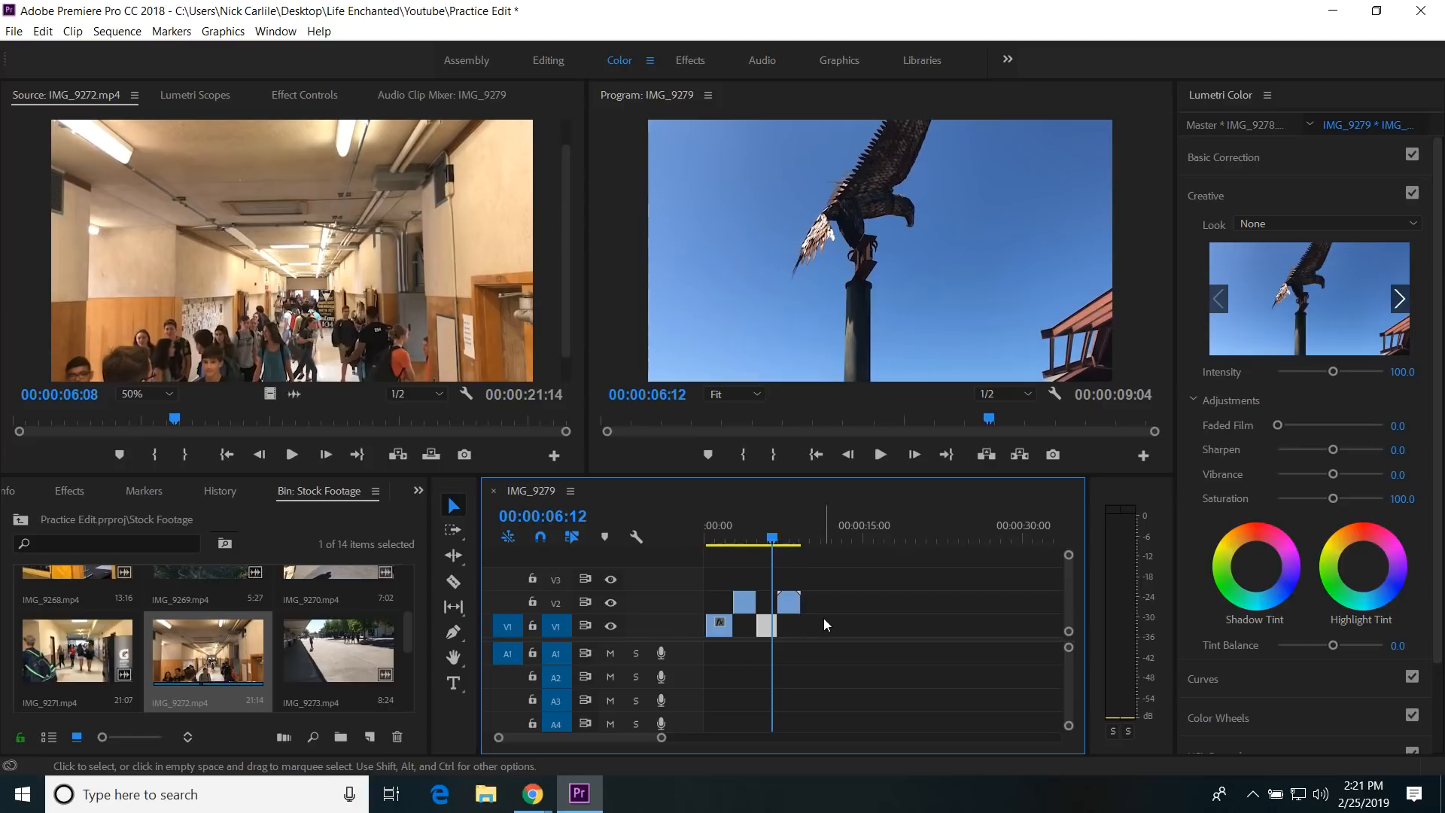
click(821, 625)
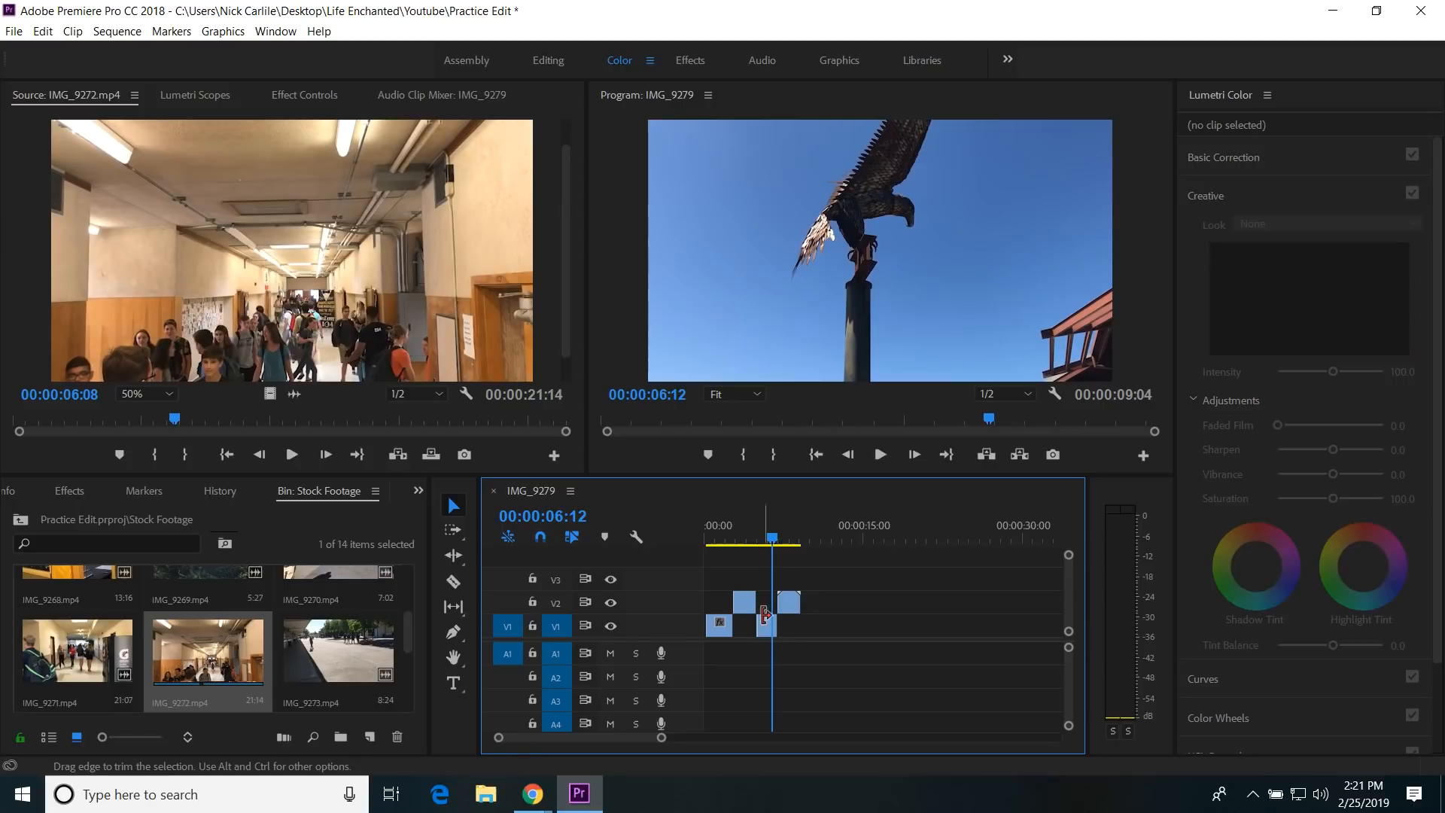
Step: Duplicate the reversed IMG_9272 on V2 directly after the original, and play from the end of IMG_9278 into the first copy
click(791, 602)
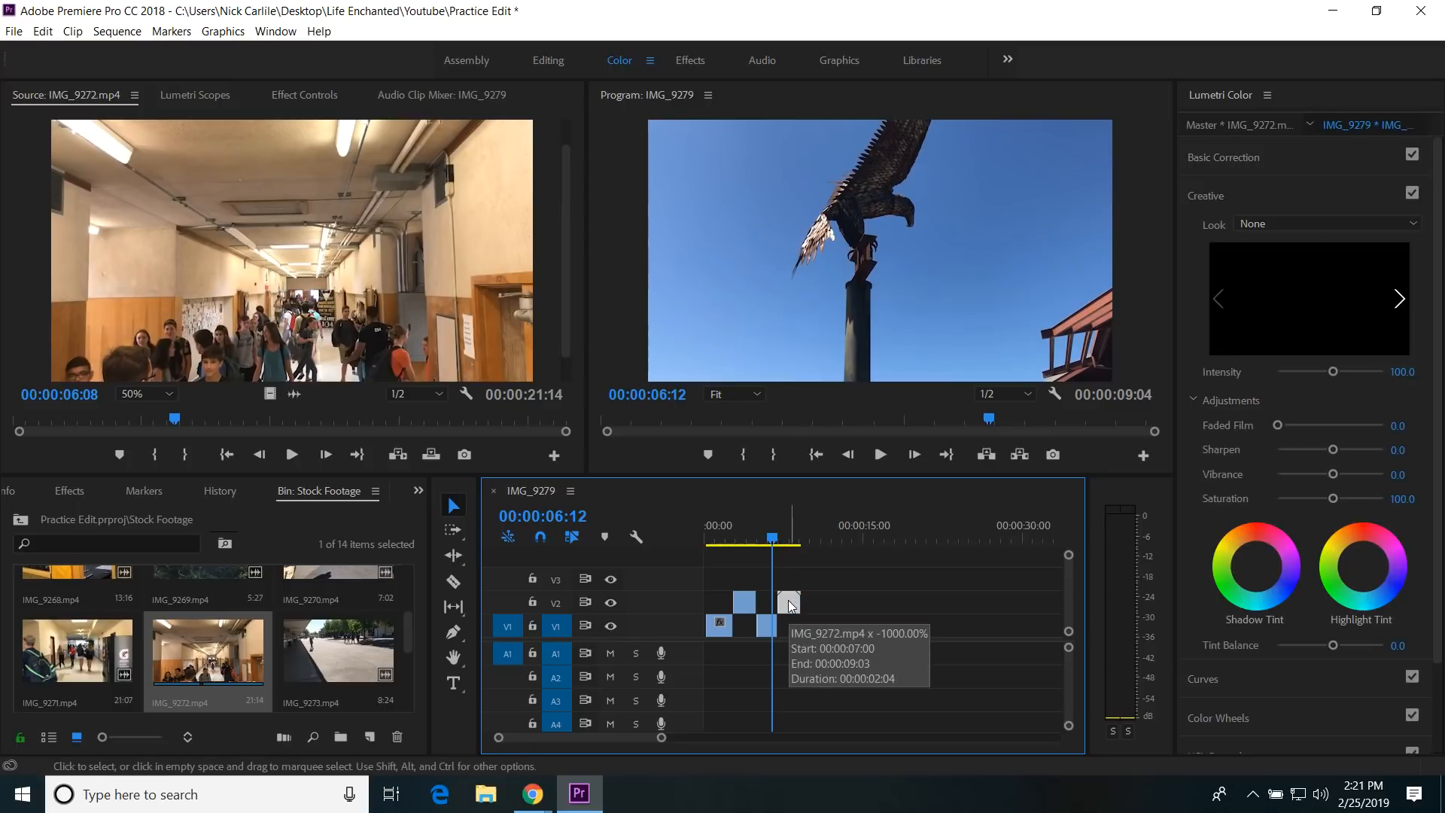
drag(788, 602, 817, 605)
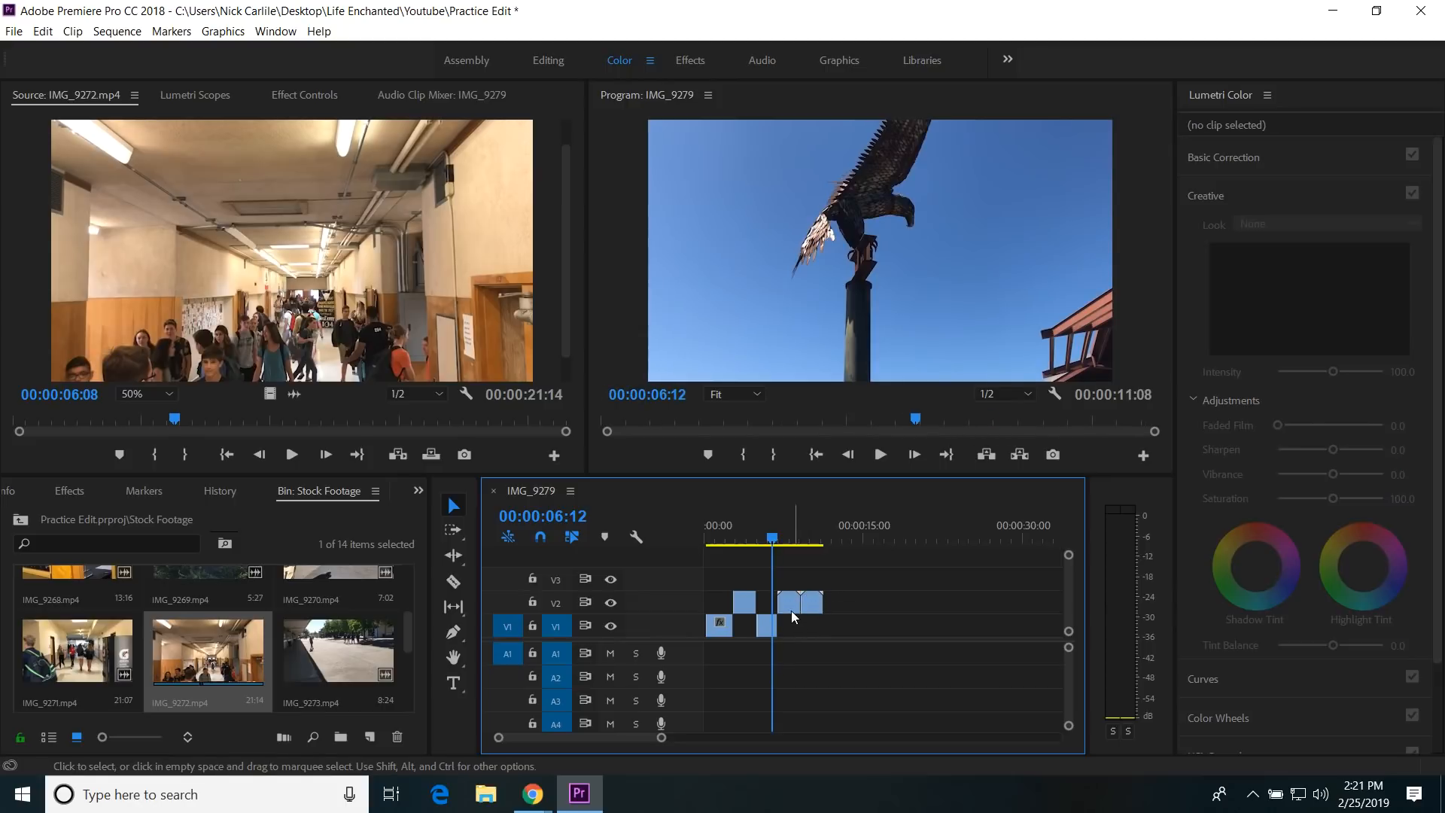
mouse_move(775, 538)
mouse_down()
mouse_move(791, 540)
mouse_move(770, 540)
mouse_up()
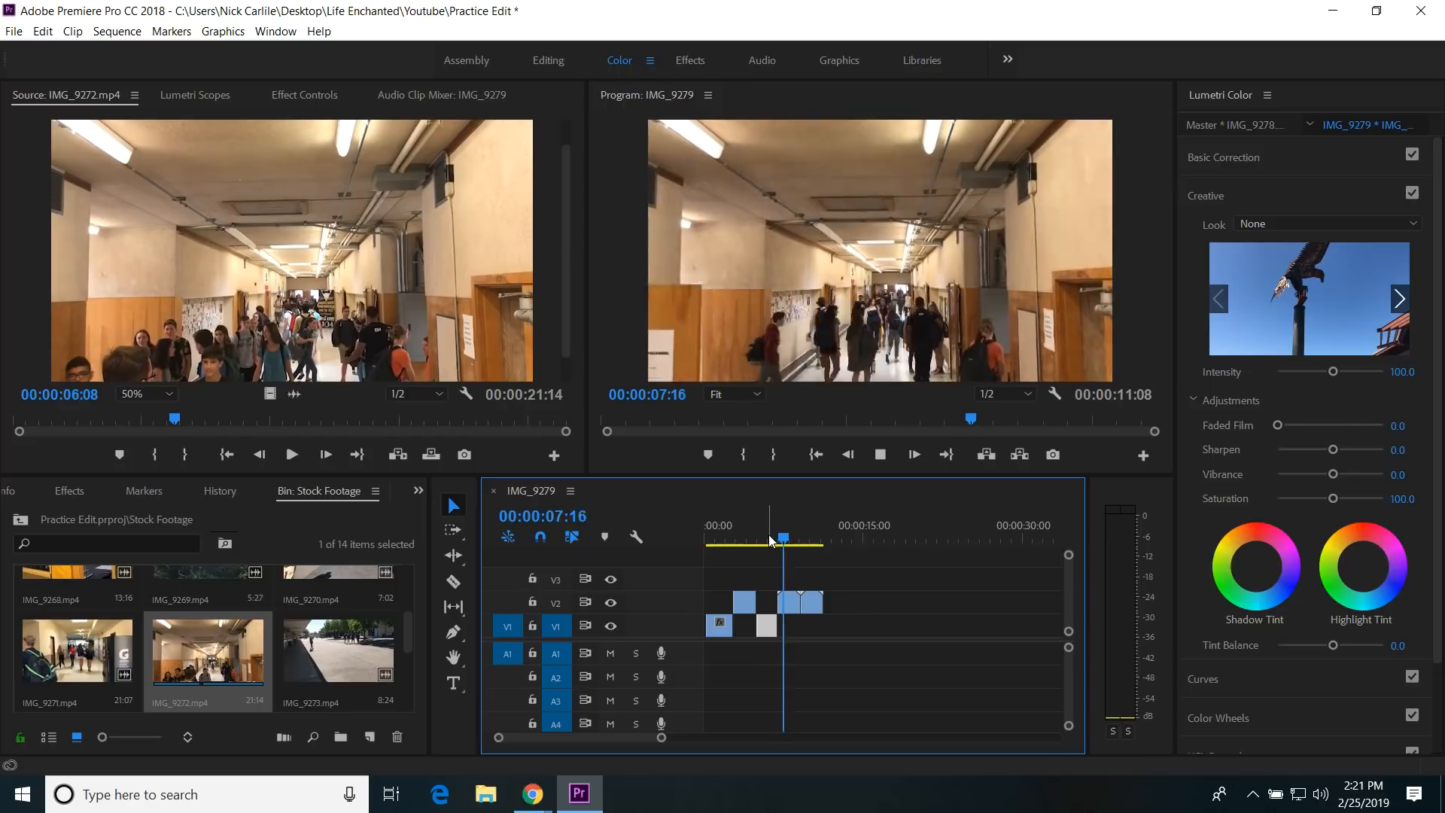
key(space)
Step: Turn off reverse speed for the second IMG_9272 copy and play the sequence from IMG_9278 through both copies
click(810, 603)
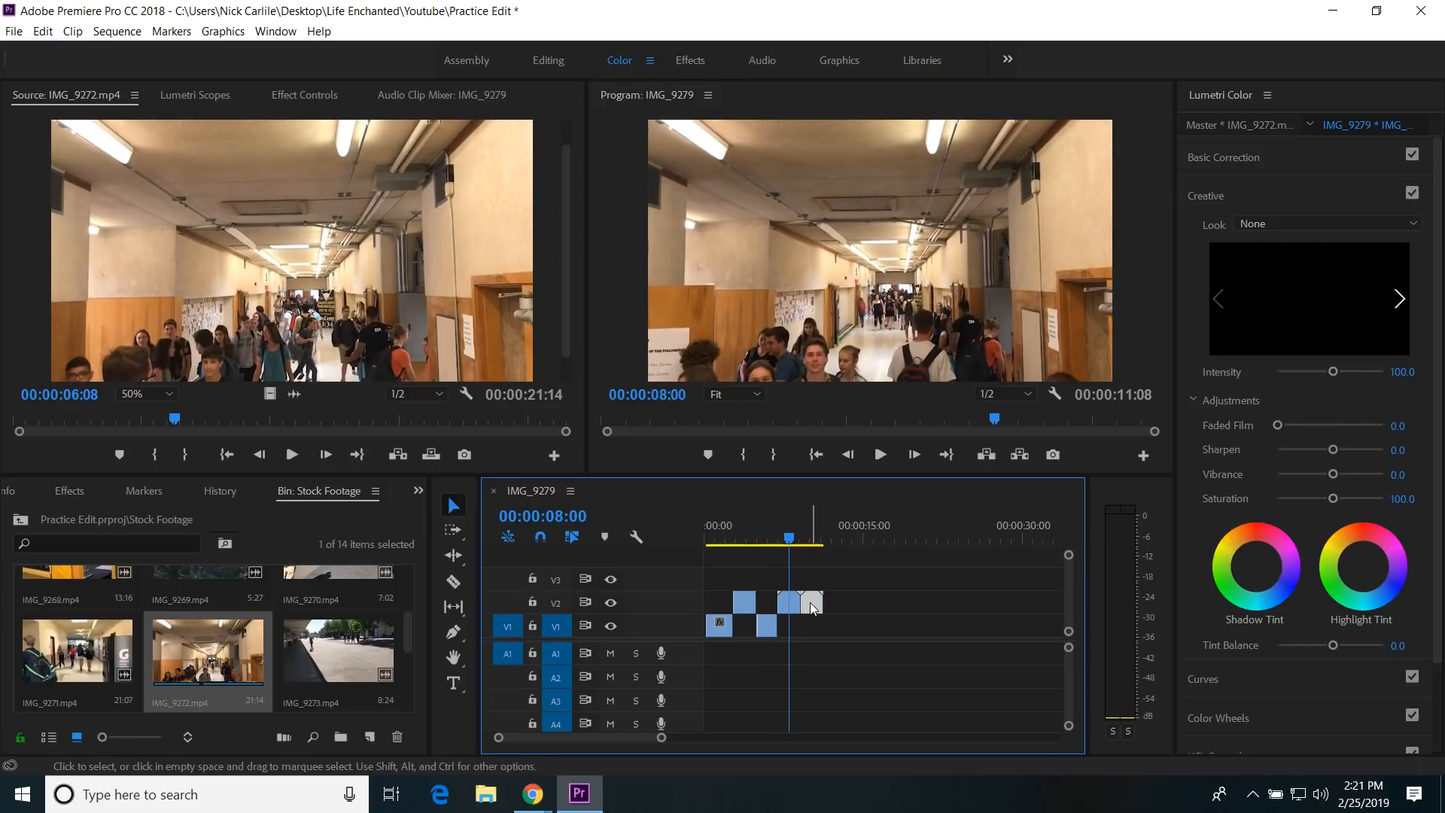
key(ctrl+r)
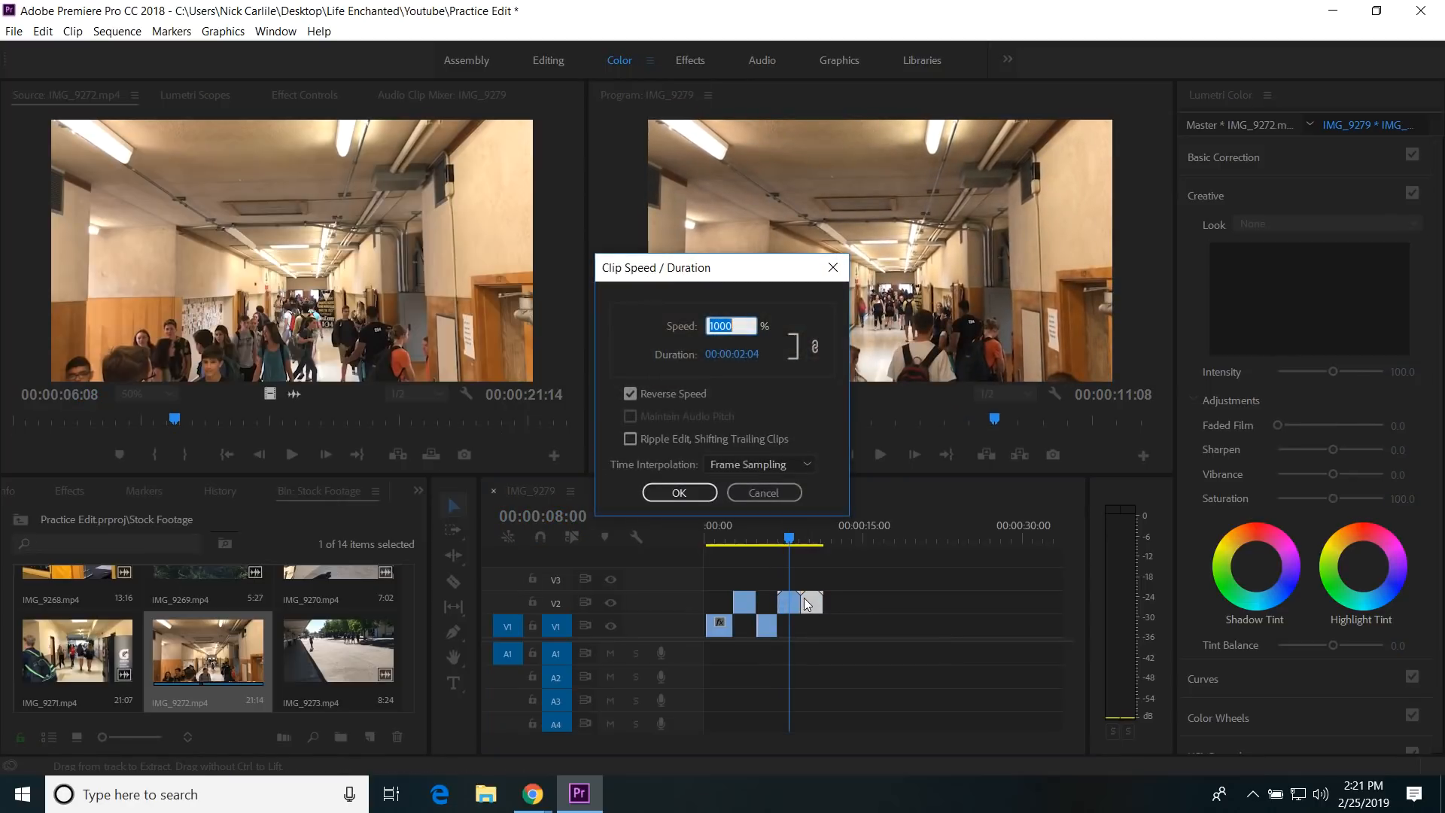
click(632, 393)
click(677, 492)
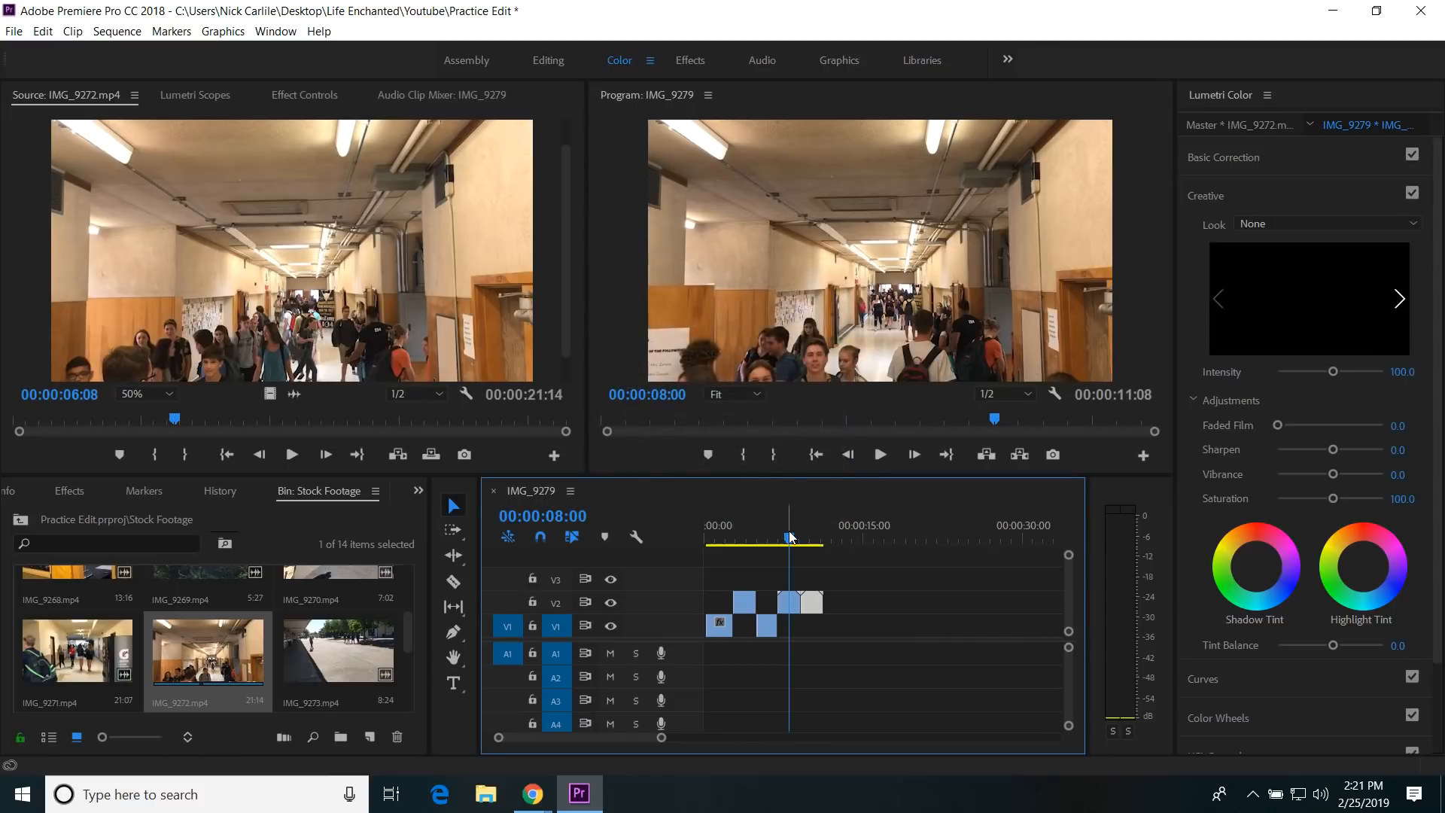
drag(787, 540, 751, 545)
key(space)
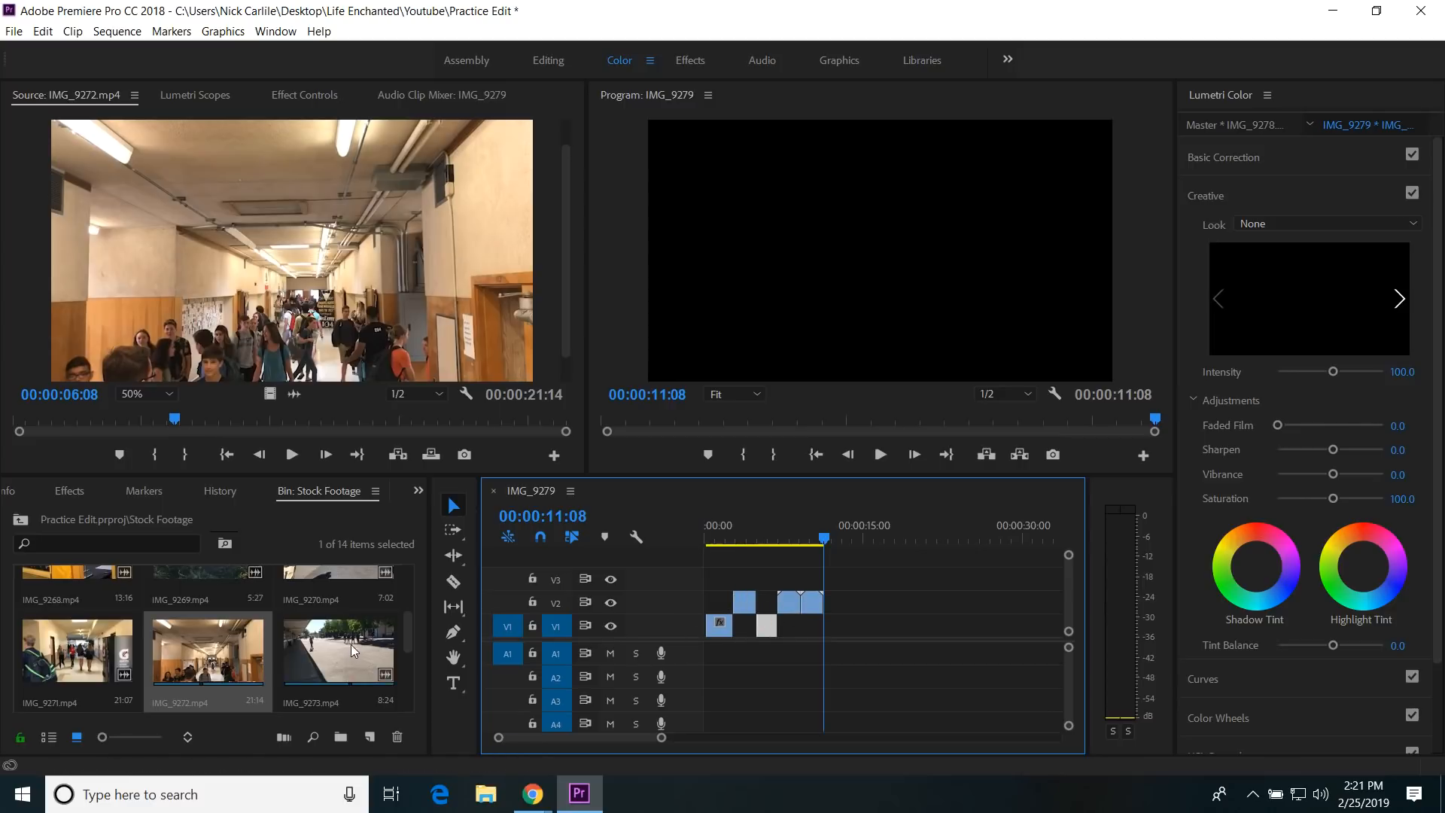
Step: Open IMG_9270 from the Stock Footage bin and mark a 00:00:02:25 range with its out point at 00:00:05:04
drag(409, 629, 409, 608)
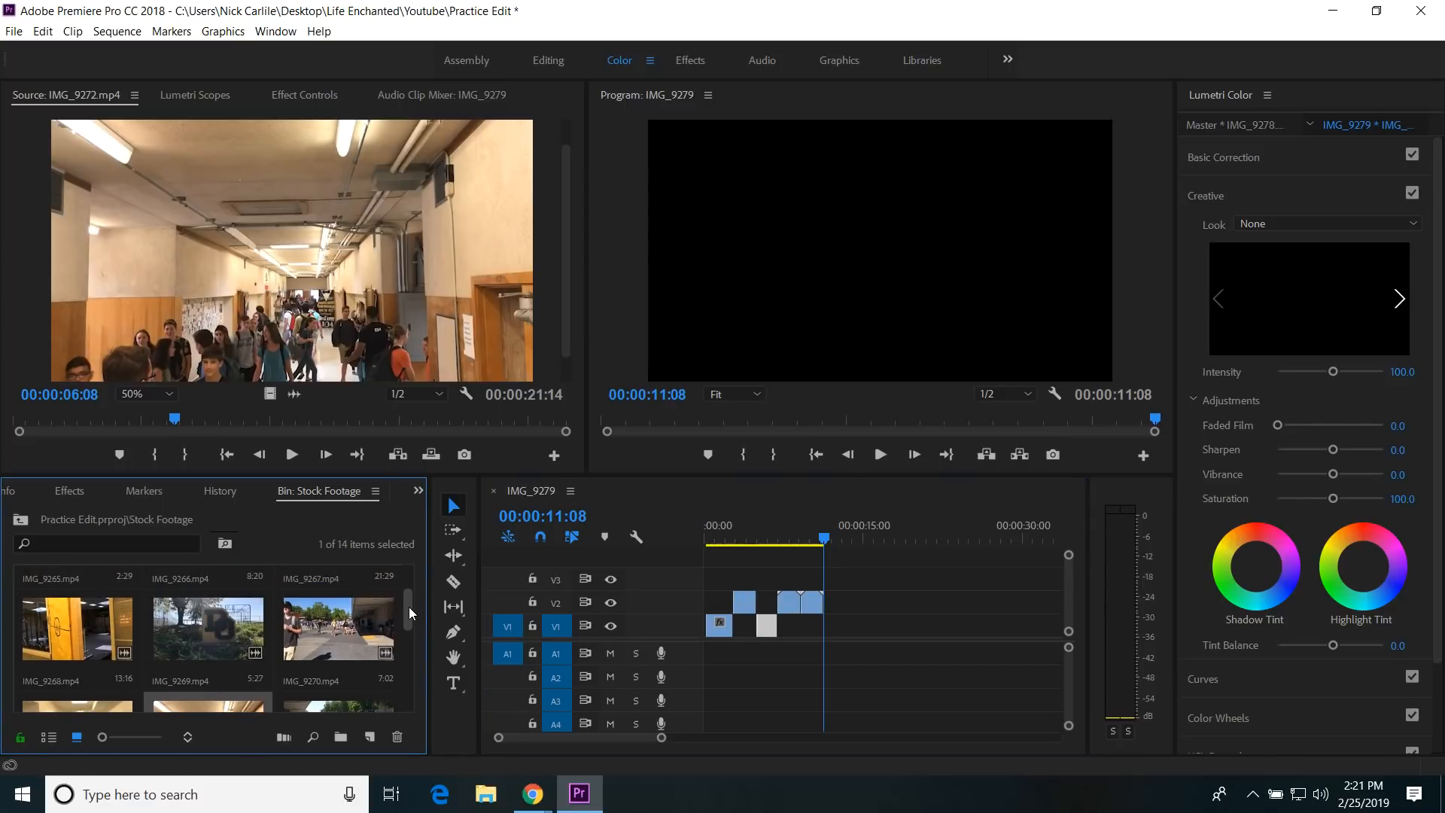
double_click(328, 631)
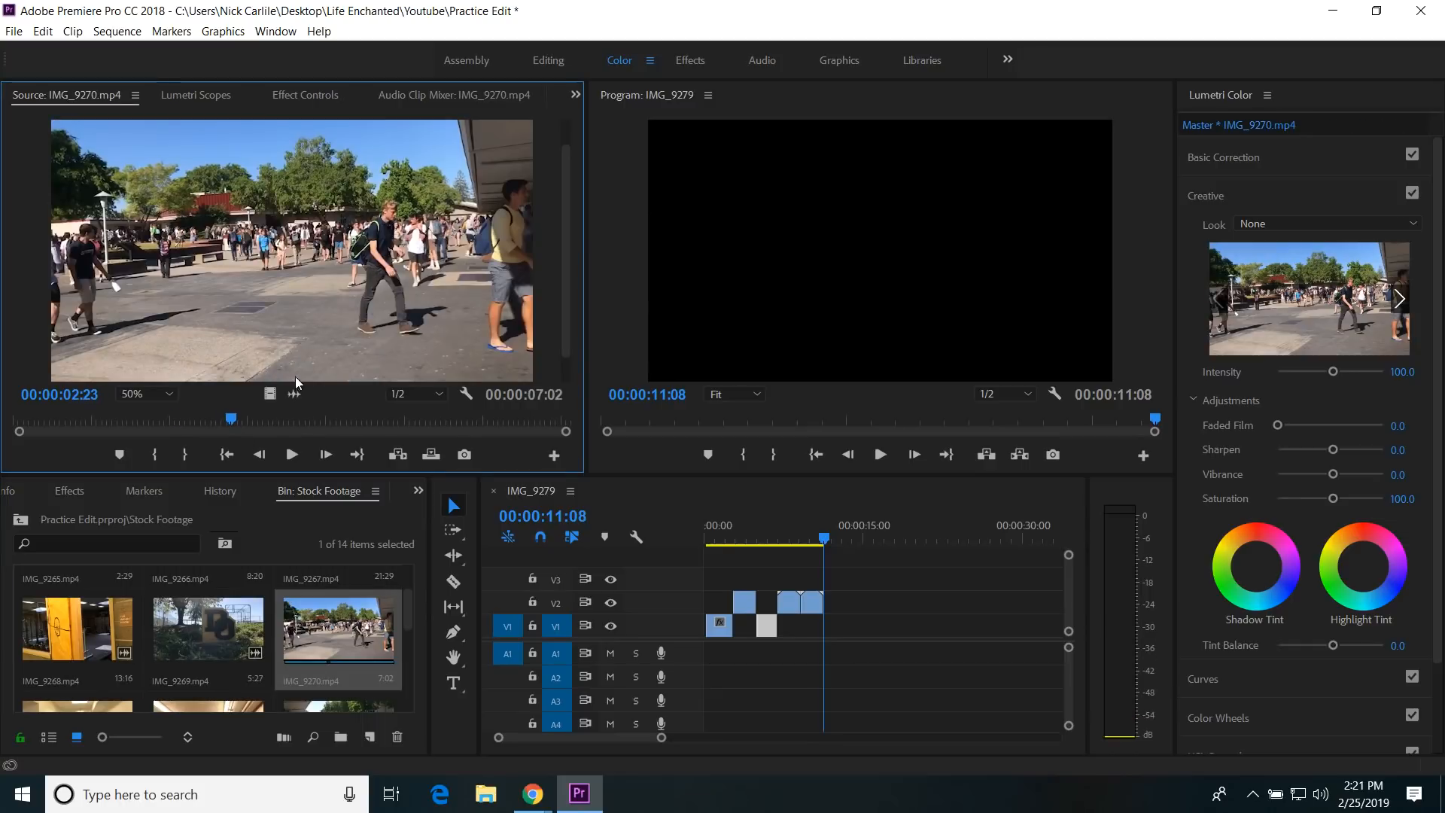
mouse_move(231, 418)
mouse_down()
mouse_move(155, 418)
mouse_move(418, 421)
mouse_up()
key(i)
key(o)
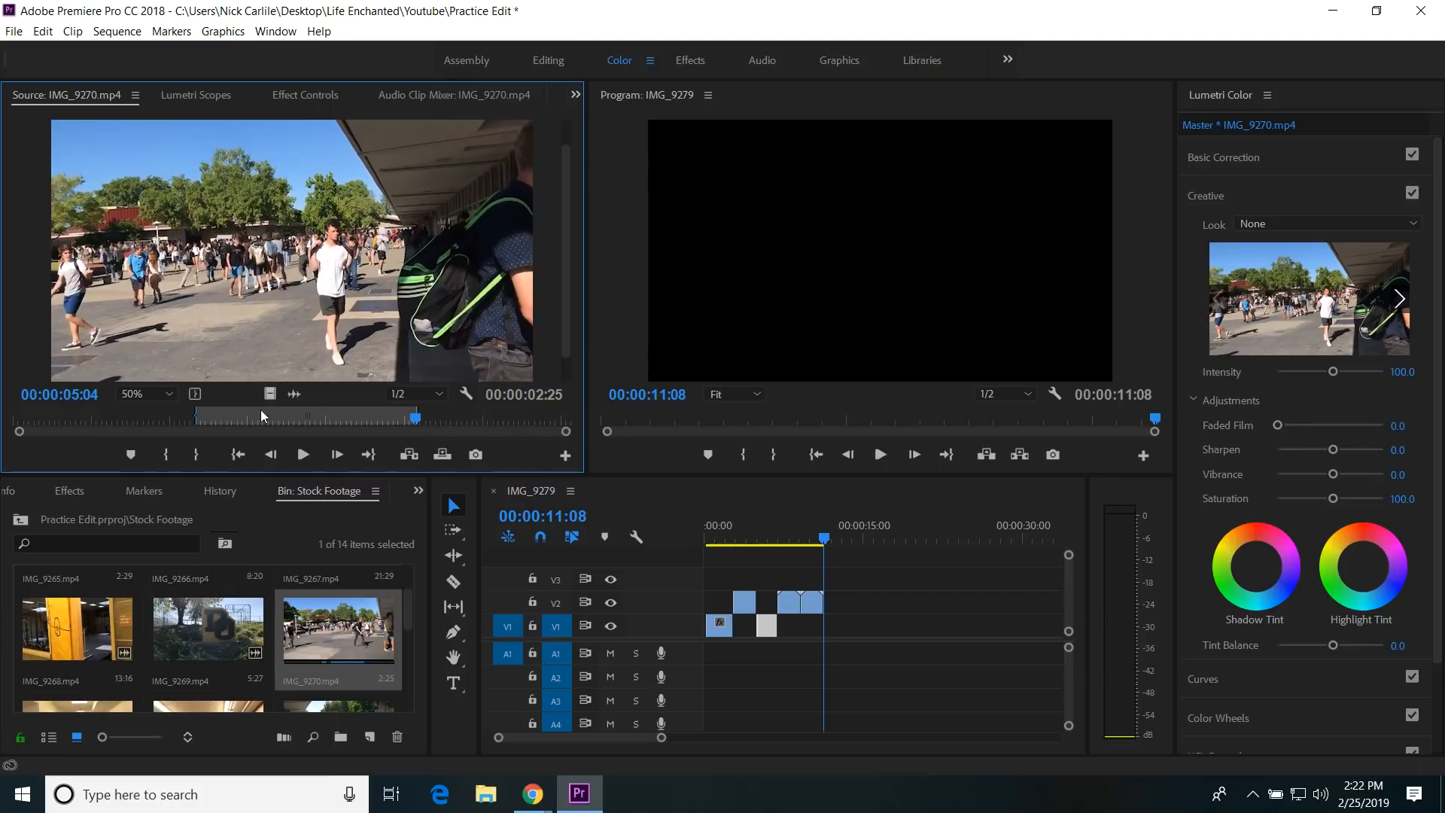
Step: Place the marked range of IMG_9270 on V1 directly after the second IMG_9272 copy and play the sequence from its start
drag(268, 392, 837, 624)
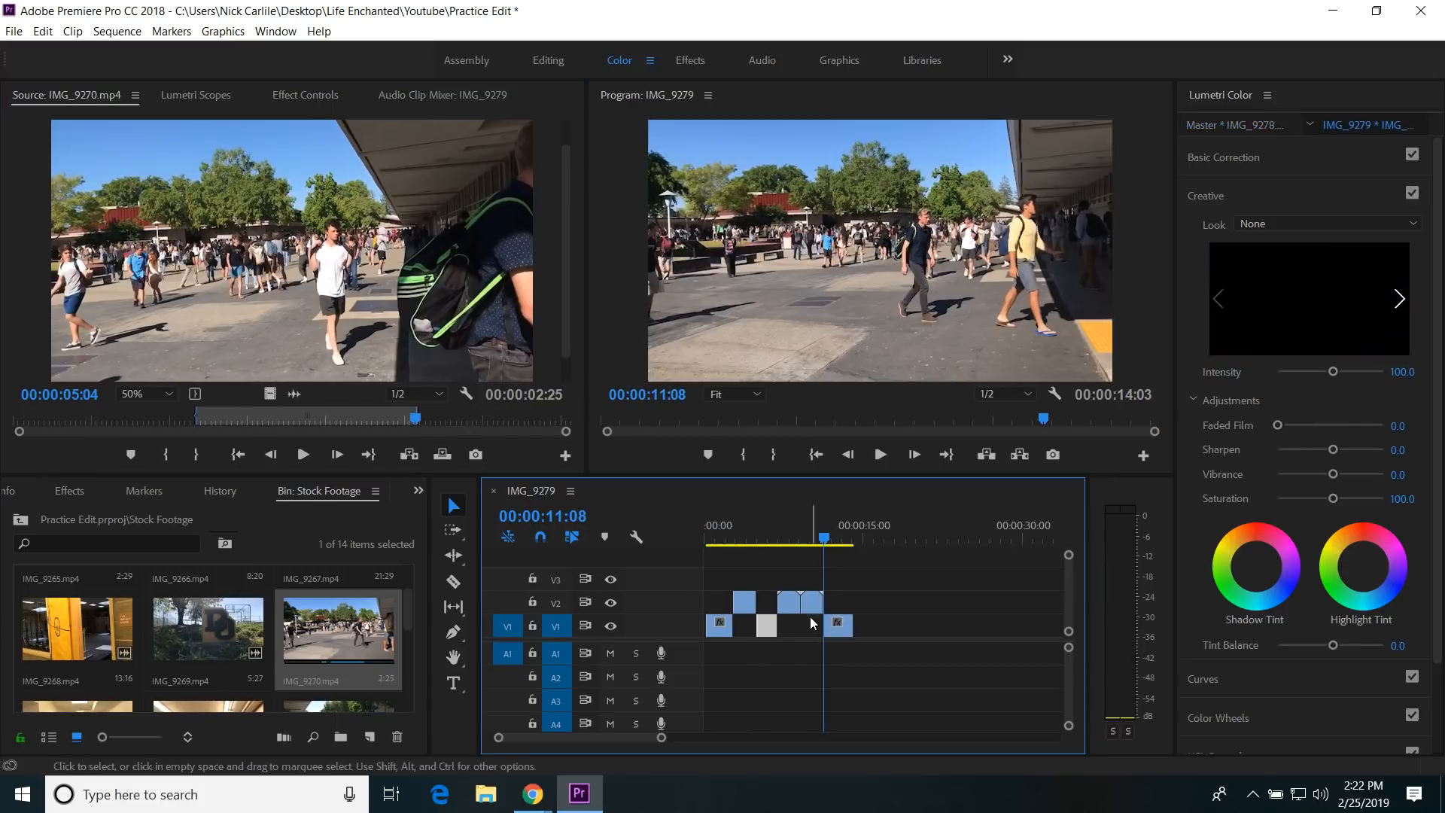
drag(827, 541, 703, 548)
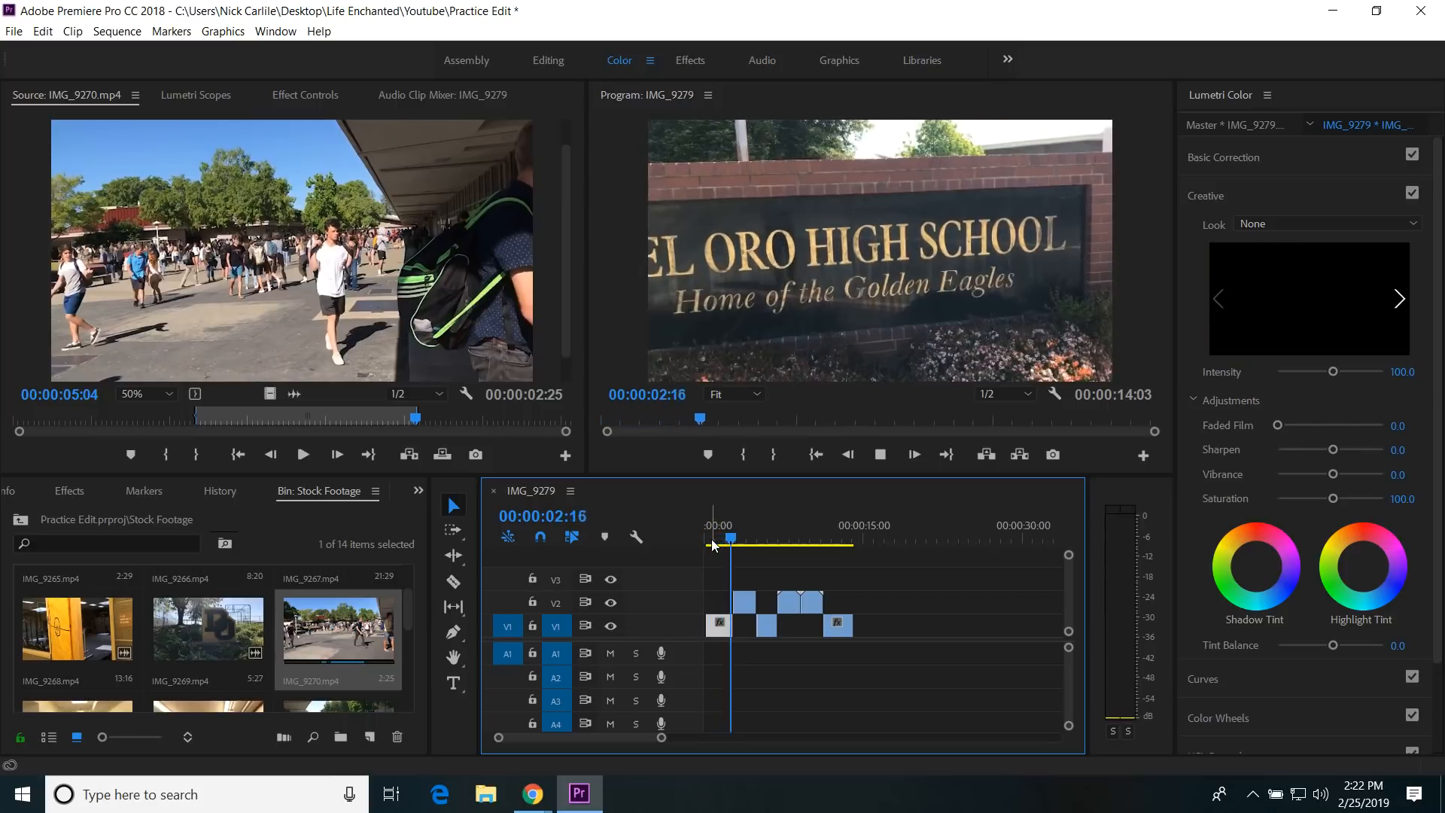
key(space)
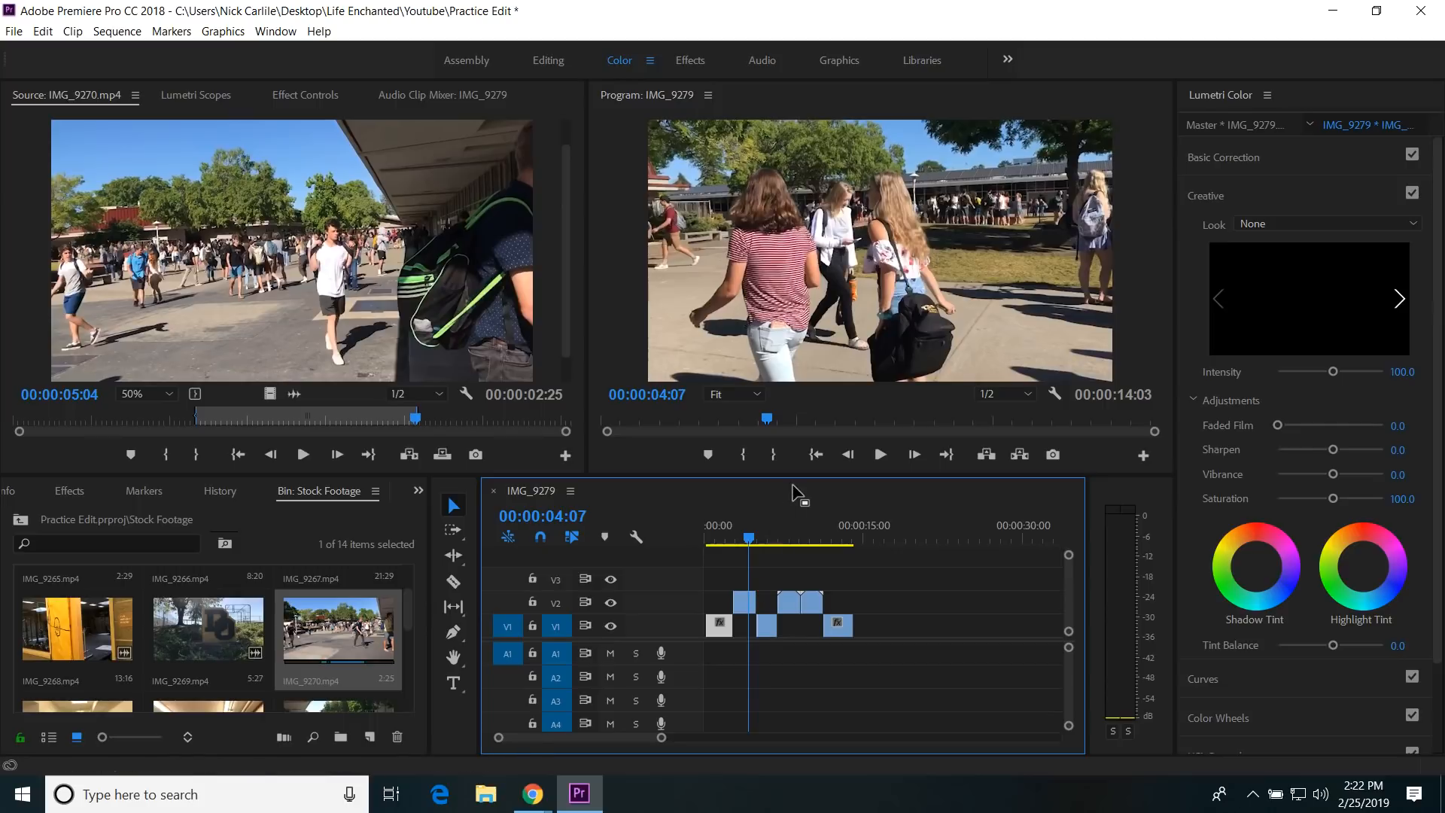
Step: Switch to the Effects workspace and expand the Dissolve group of the Video Transitions
click(687, 62)
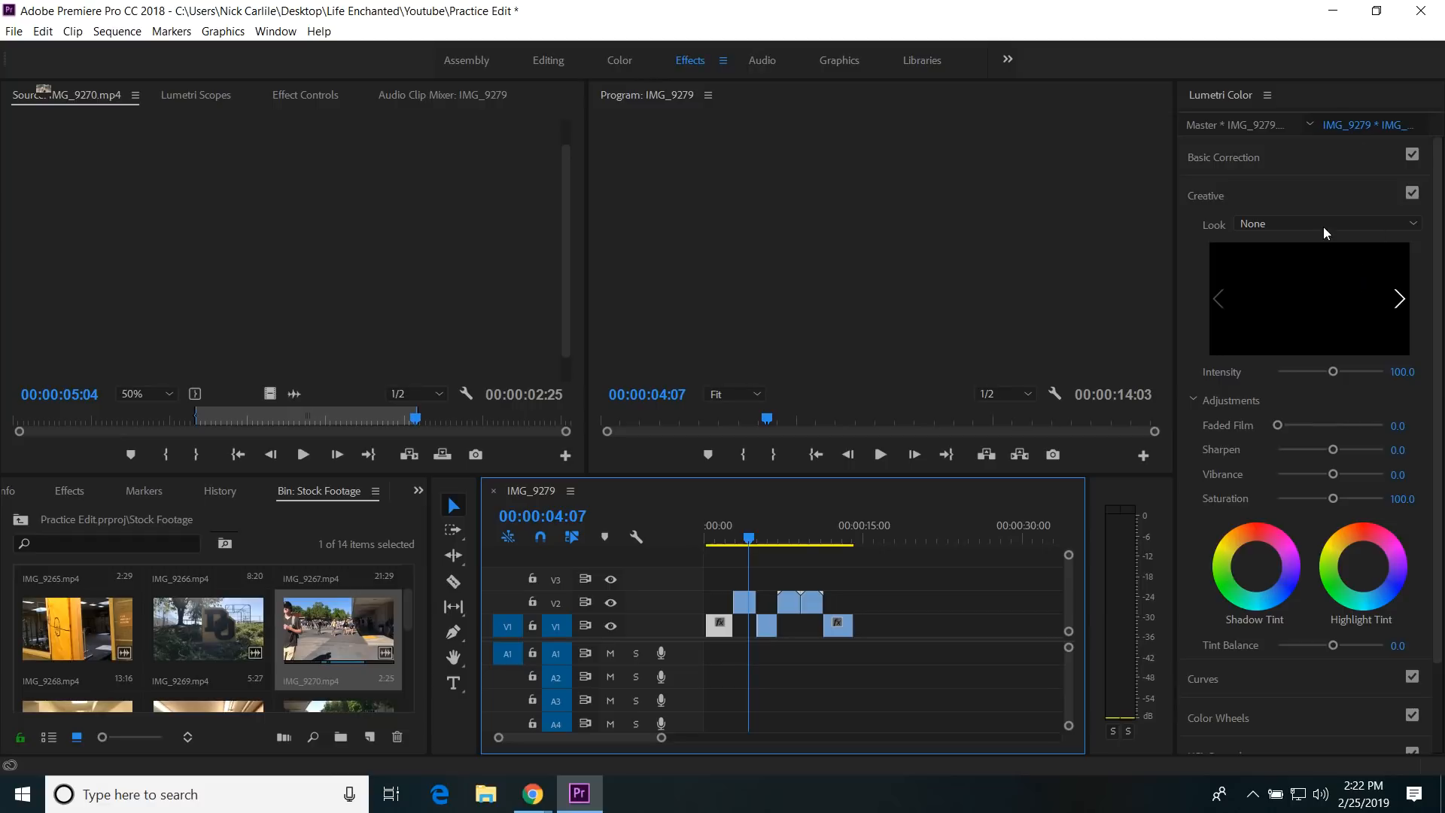
click(691, 60)
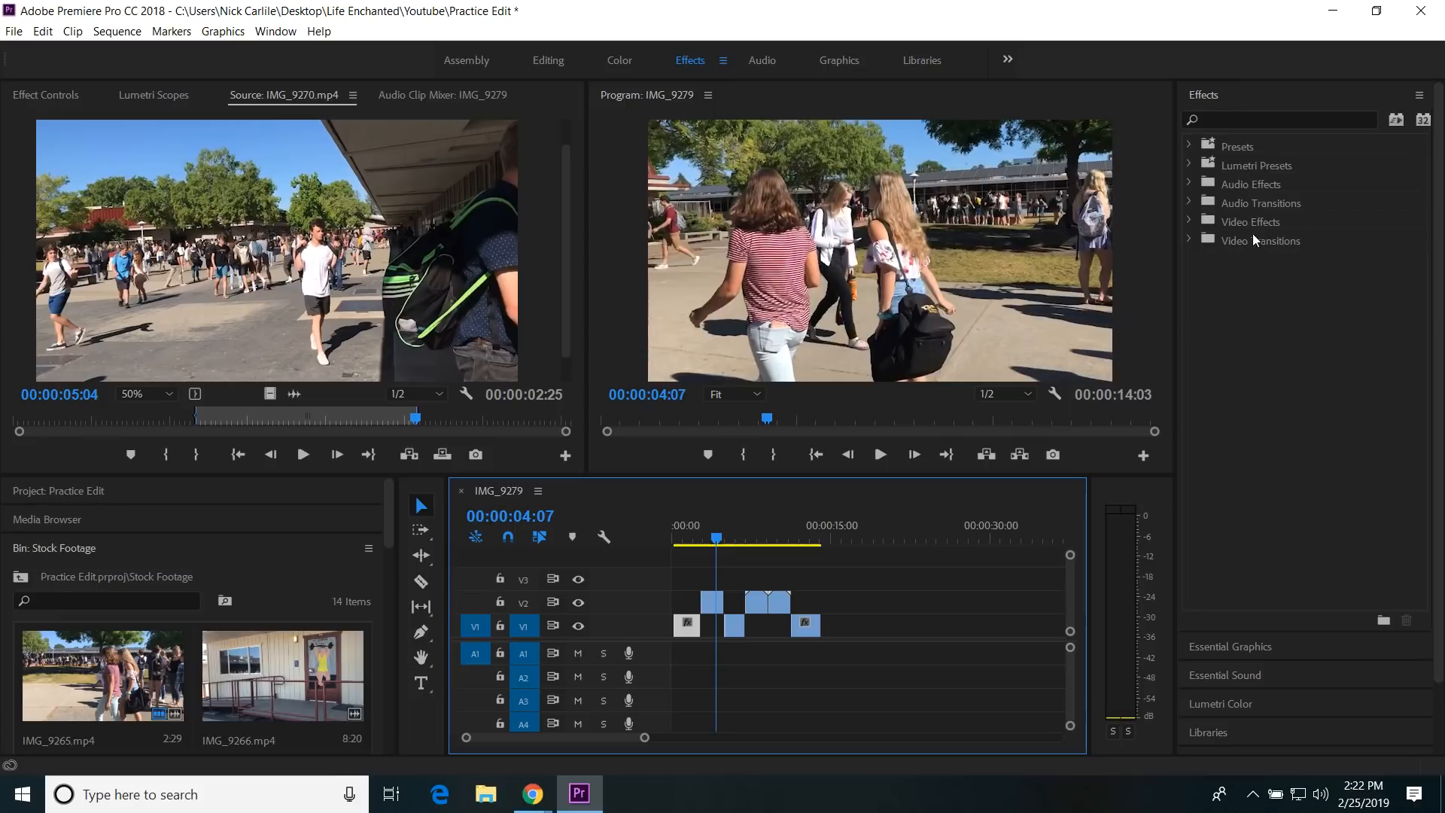
click(1279, 99)
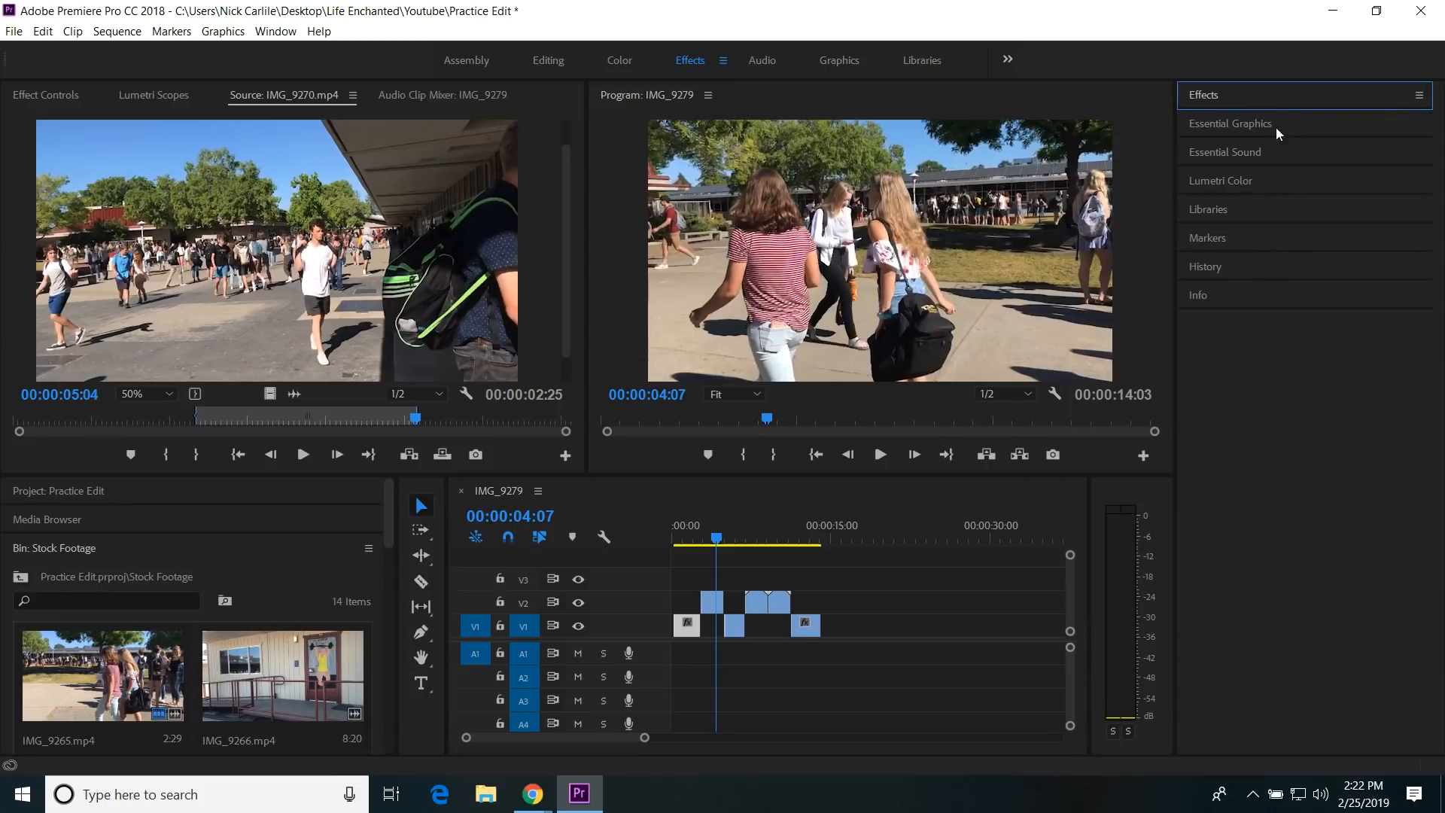
click(1254, 89)
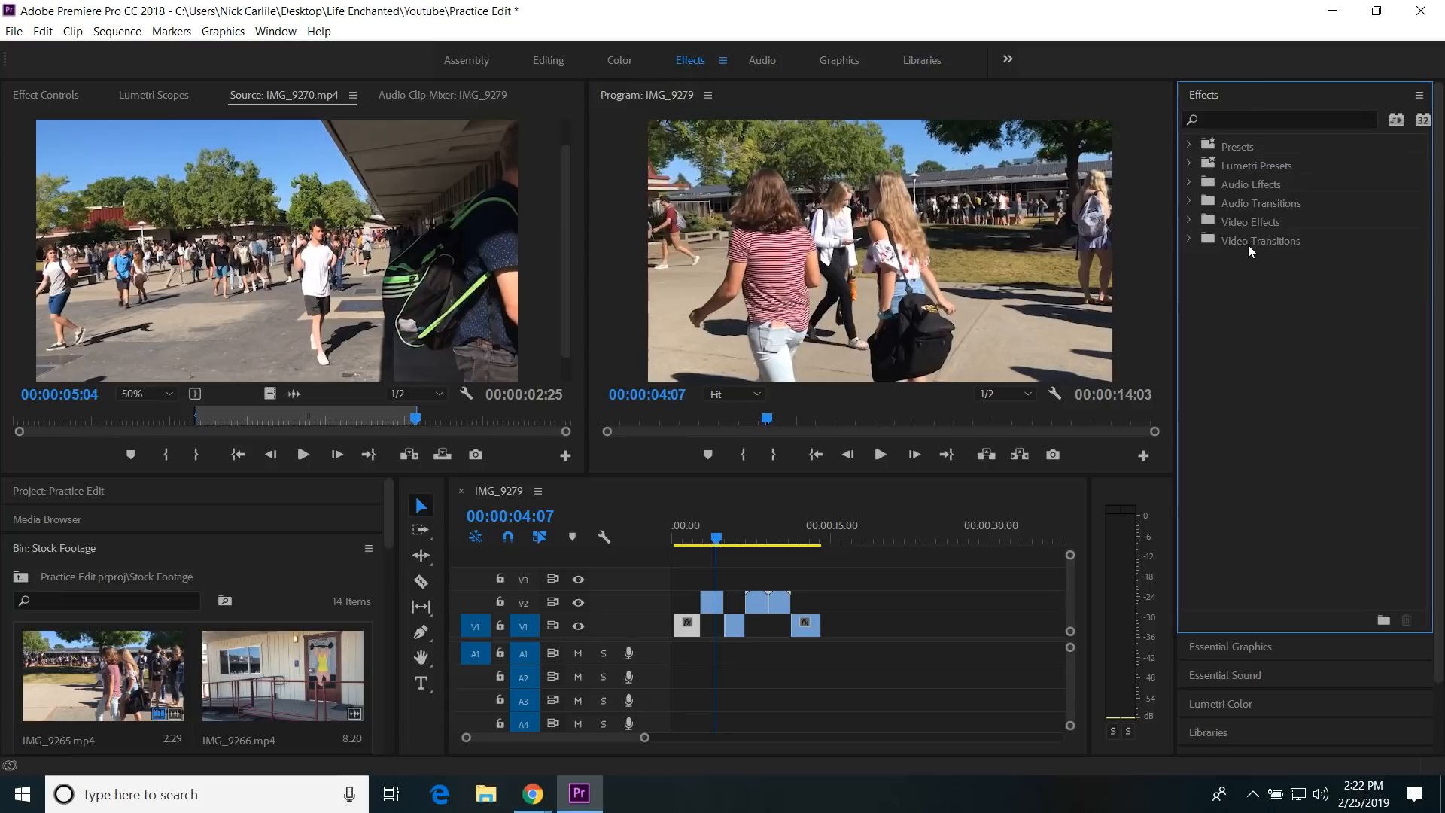
click(1190, 240)
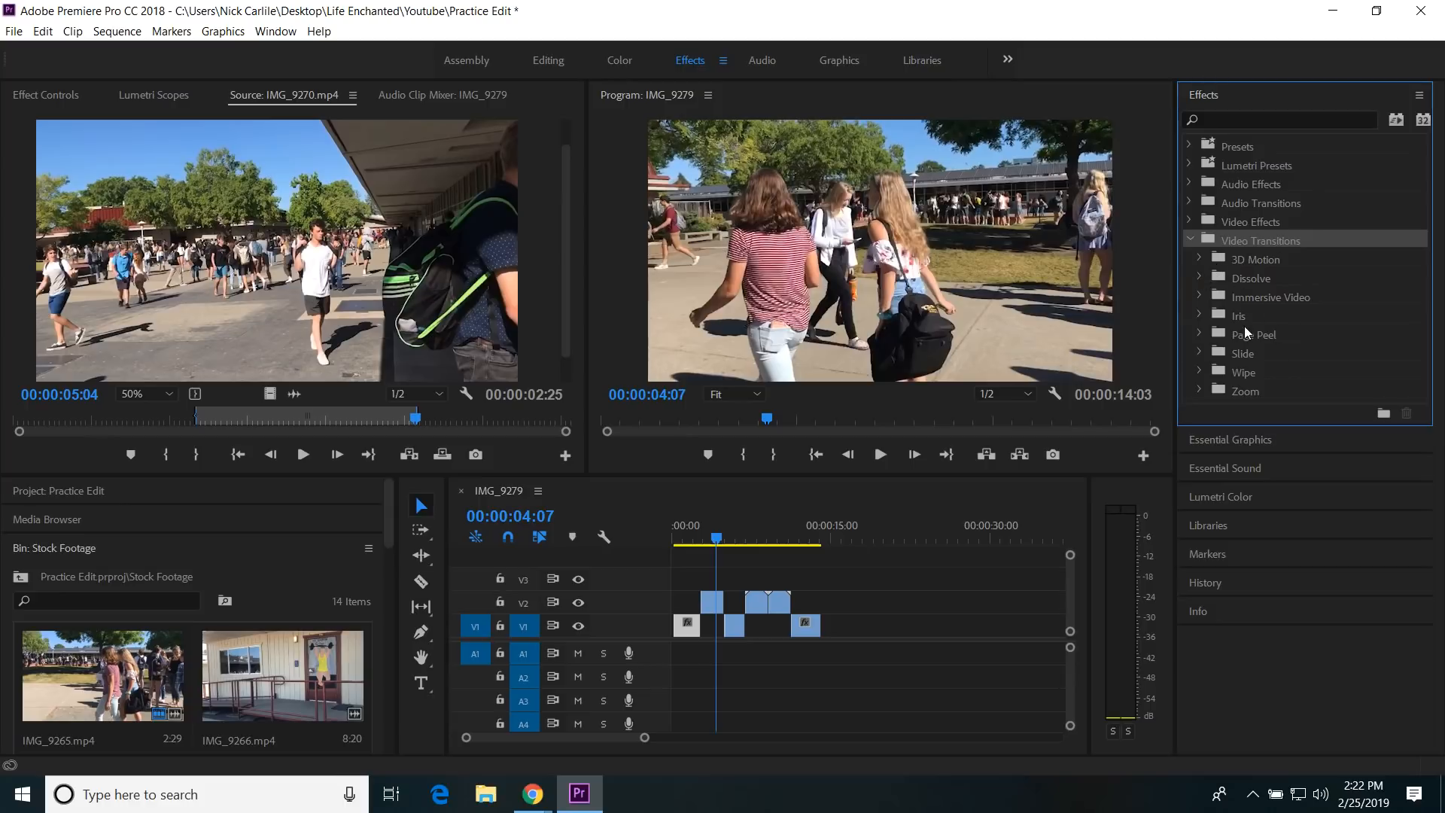
click(1199, 277)
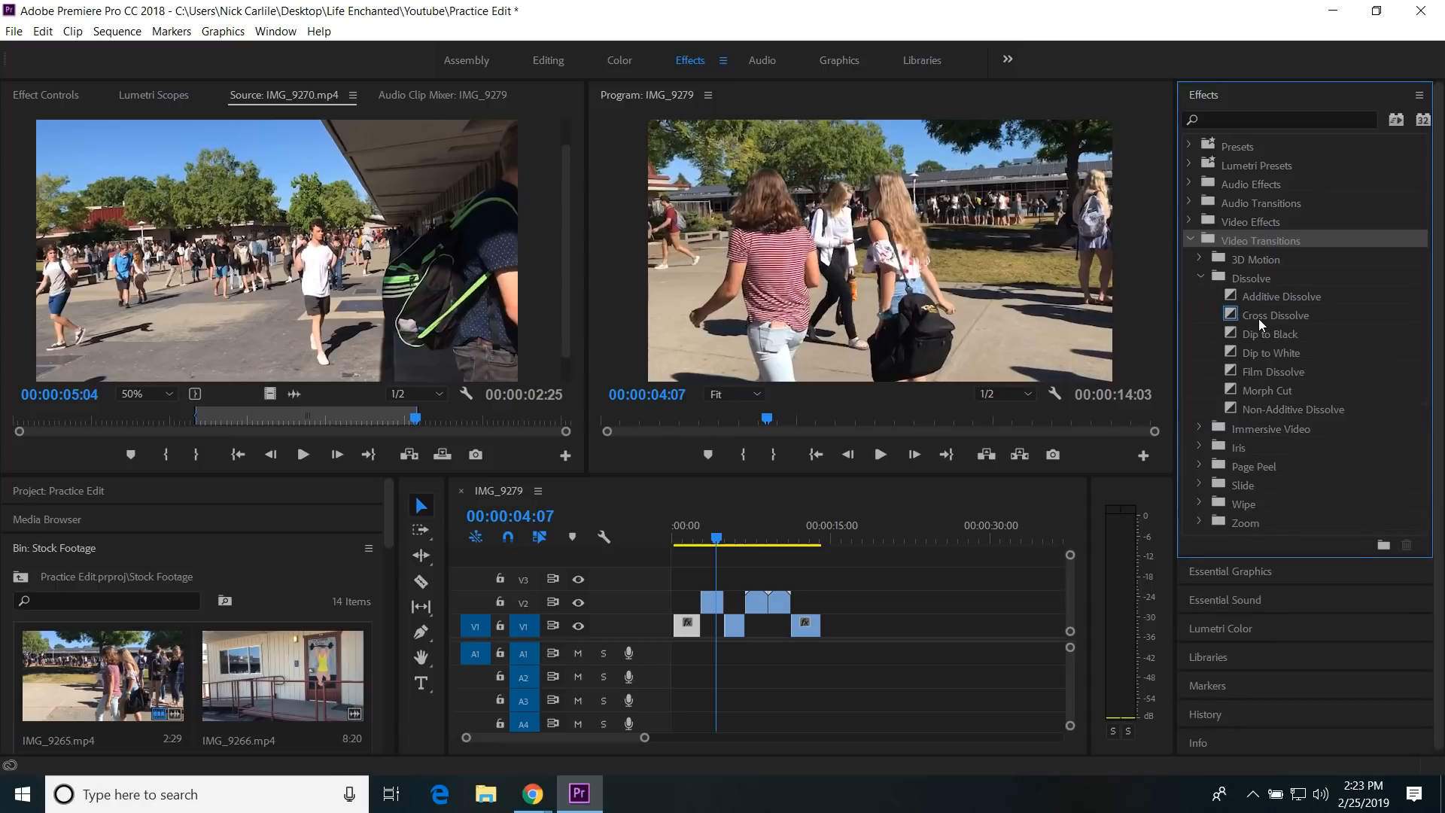
Step: Apply a Dip to Black transition to the end of IMG_9265 on V2 and play through it
click(1257, 337)
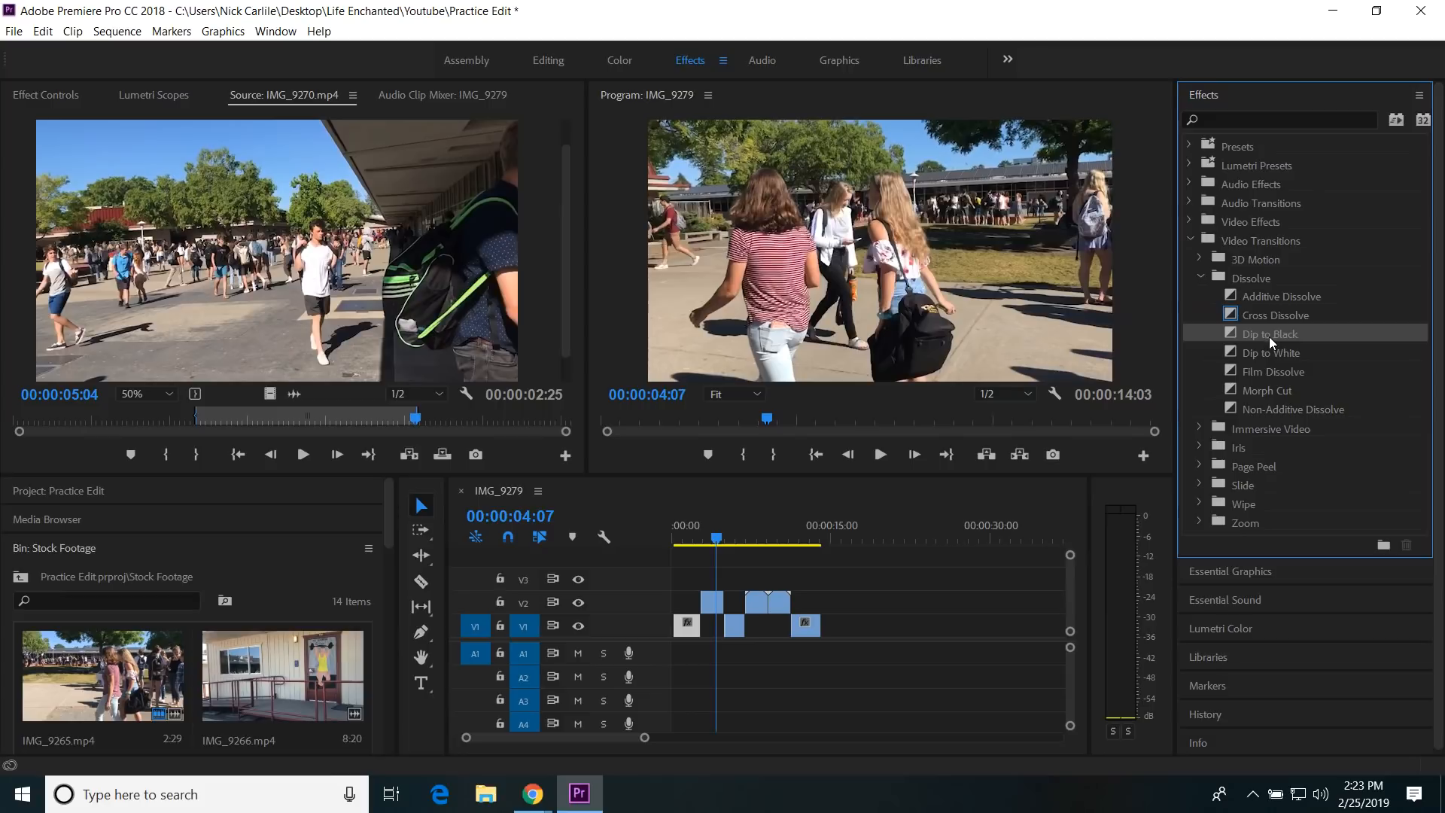
drag(1269, 336, 860, 602)
key(backslash)
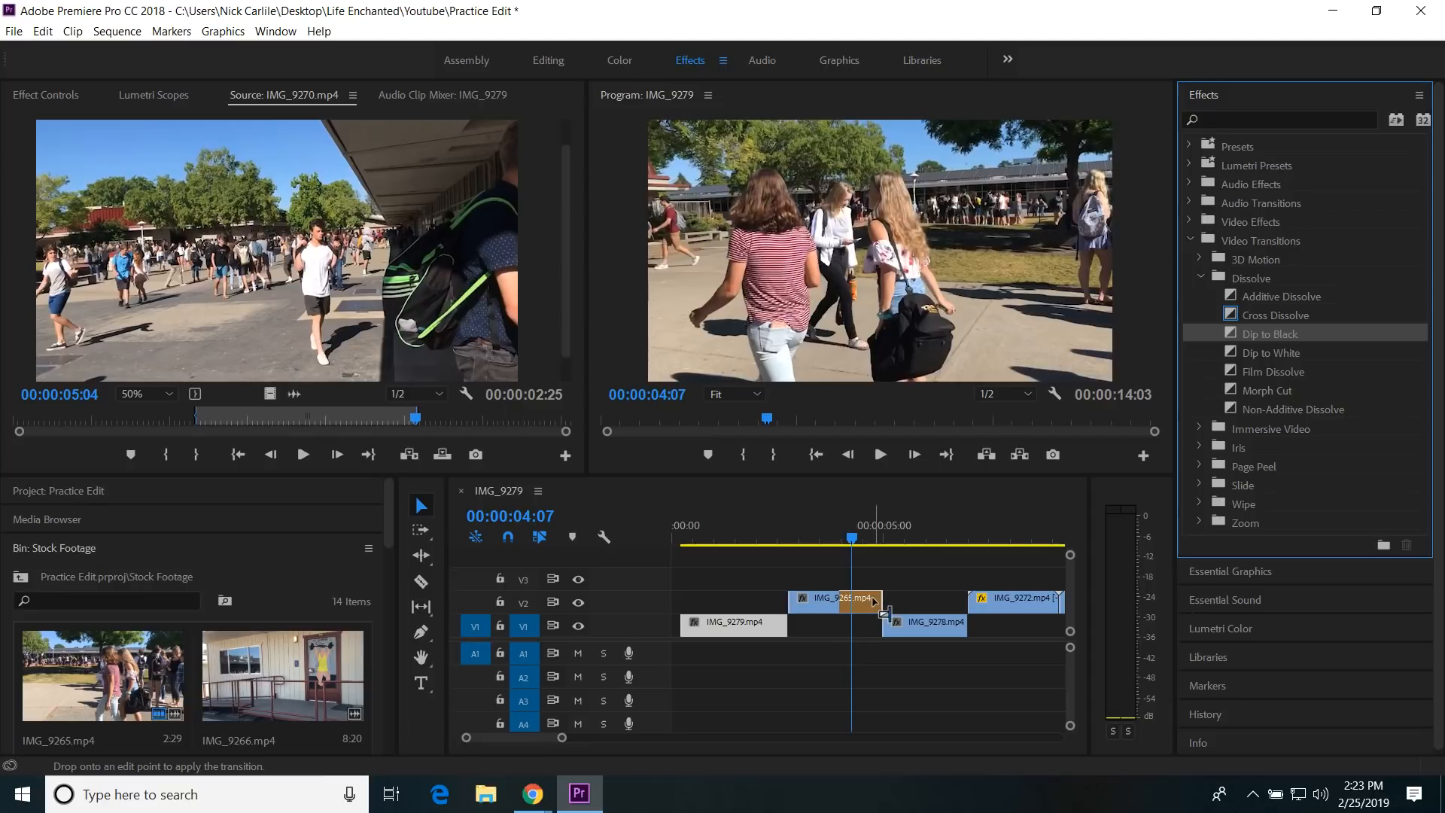
drag(873, 600, 871, 609)
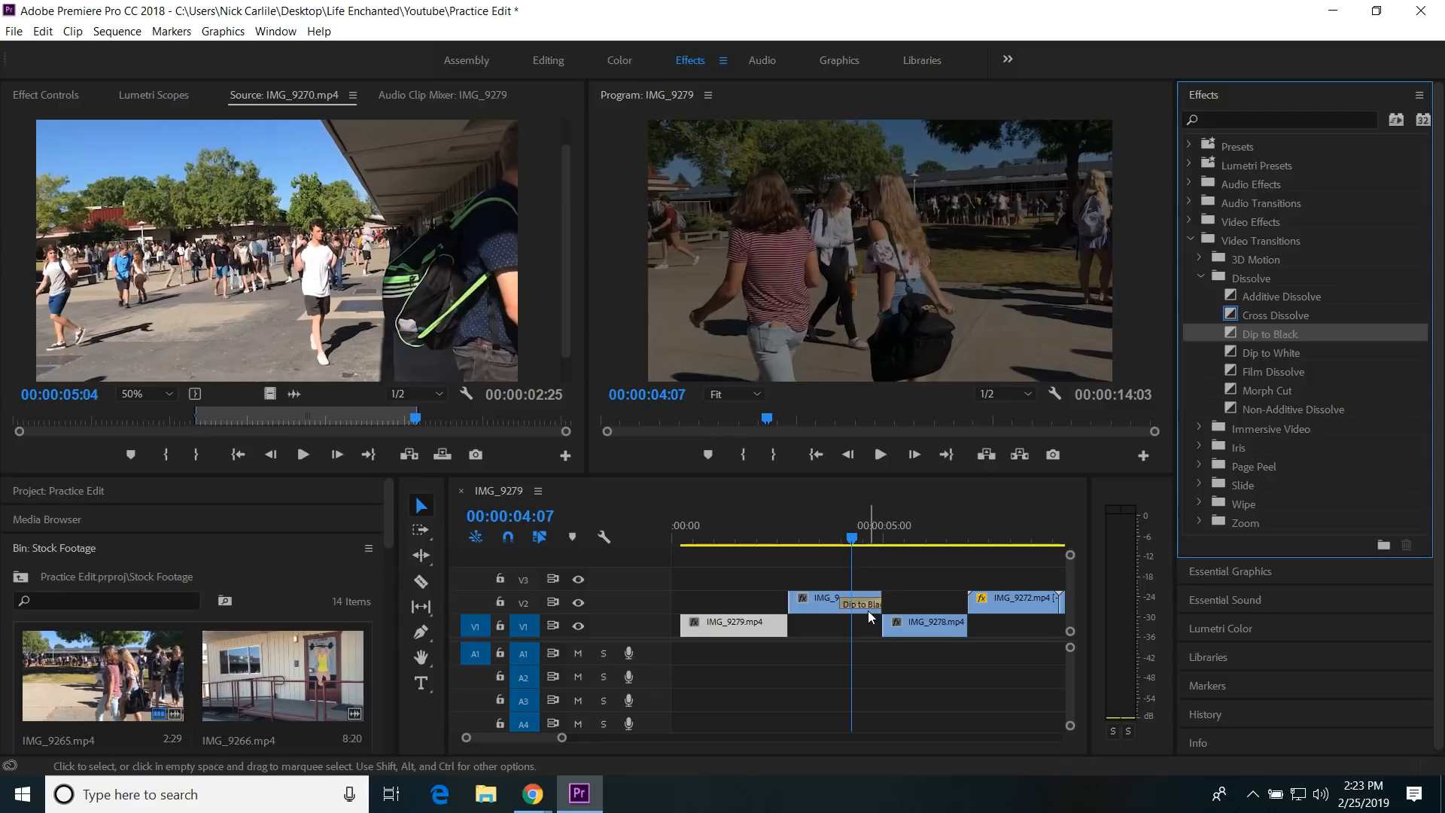
drag(852, 537, 801, 555)
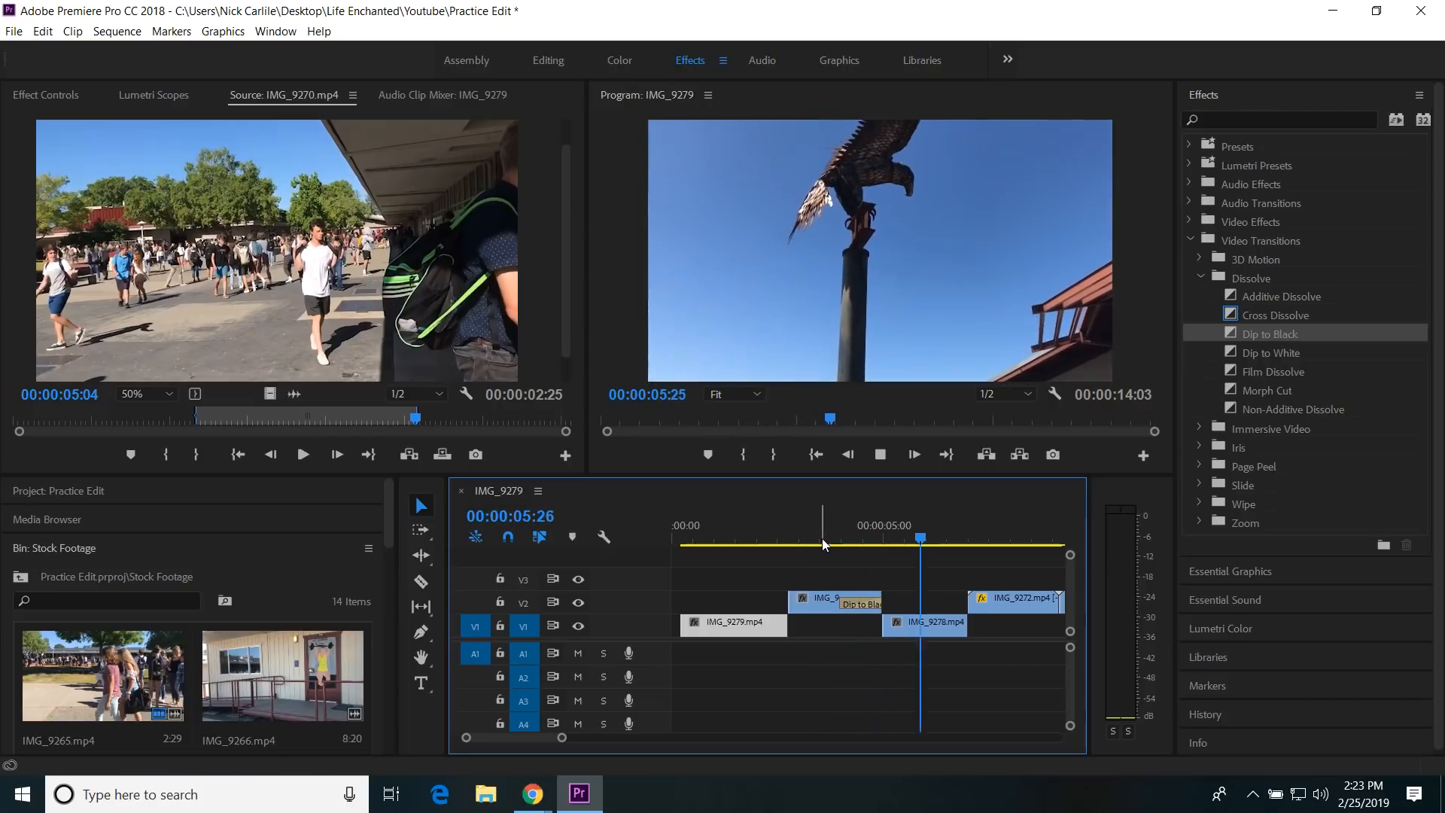
key(space)
Step: Delete the Dip to Black transition from IMG_9265 and play from IMG_9278 into the first IMG_9272 copy
click(855, 603)
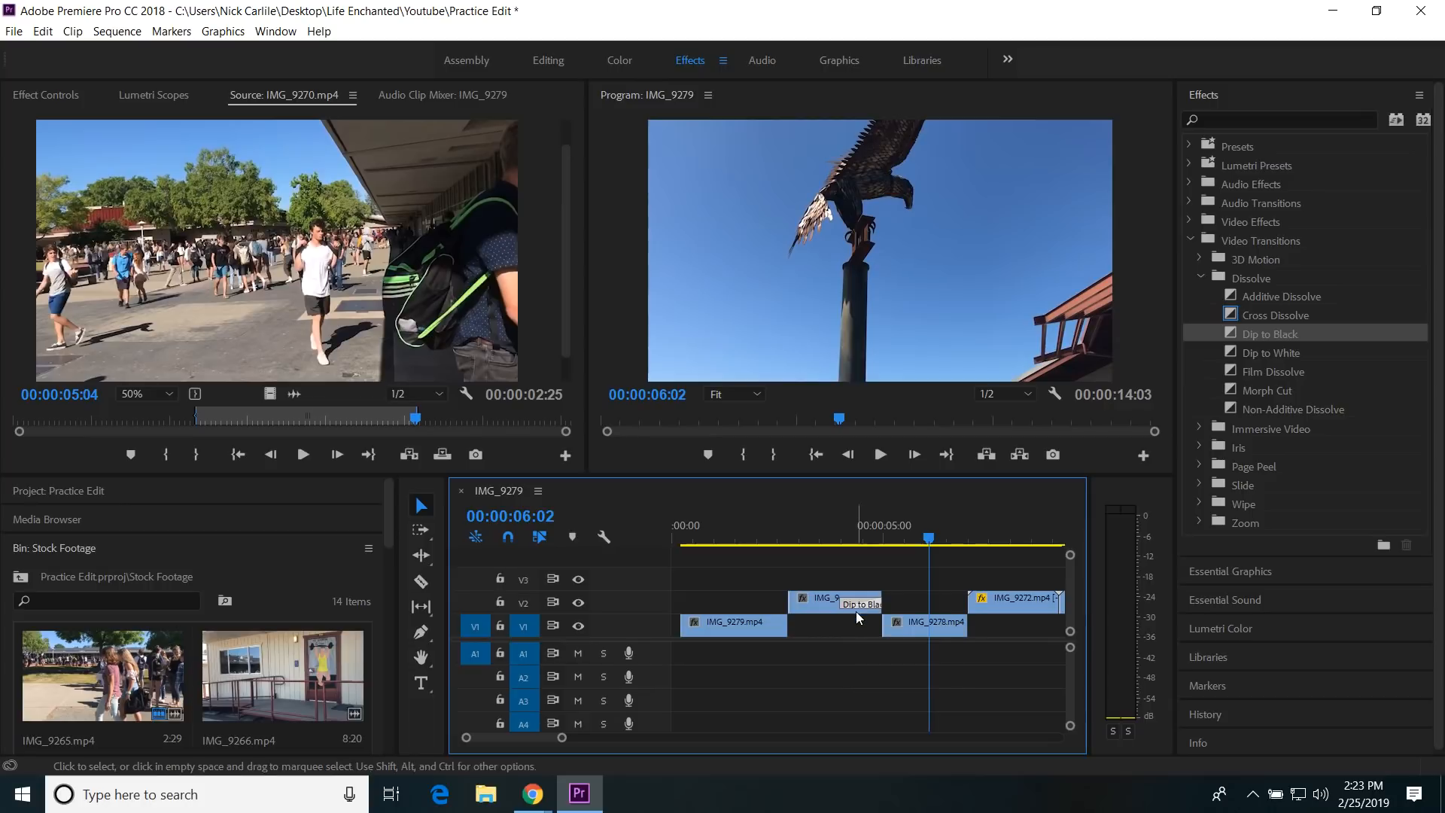
key(Delete)
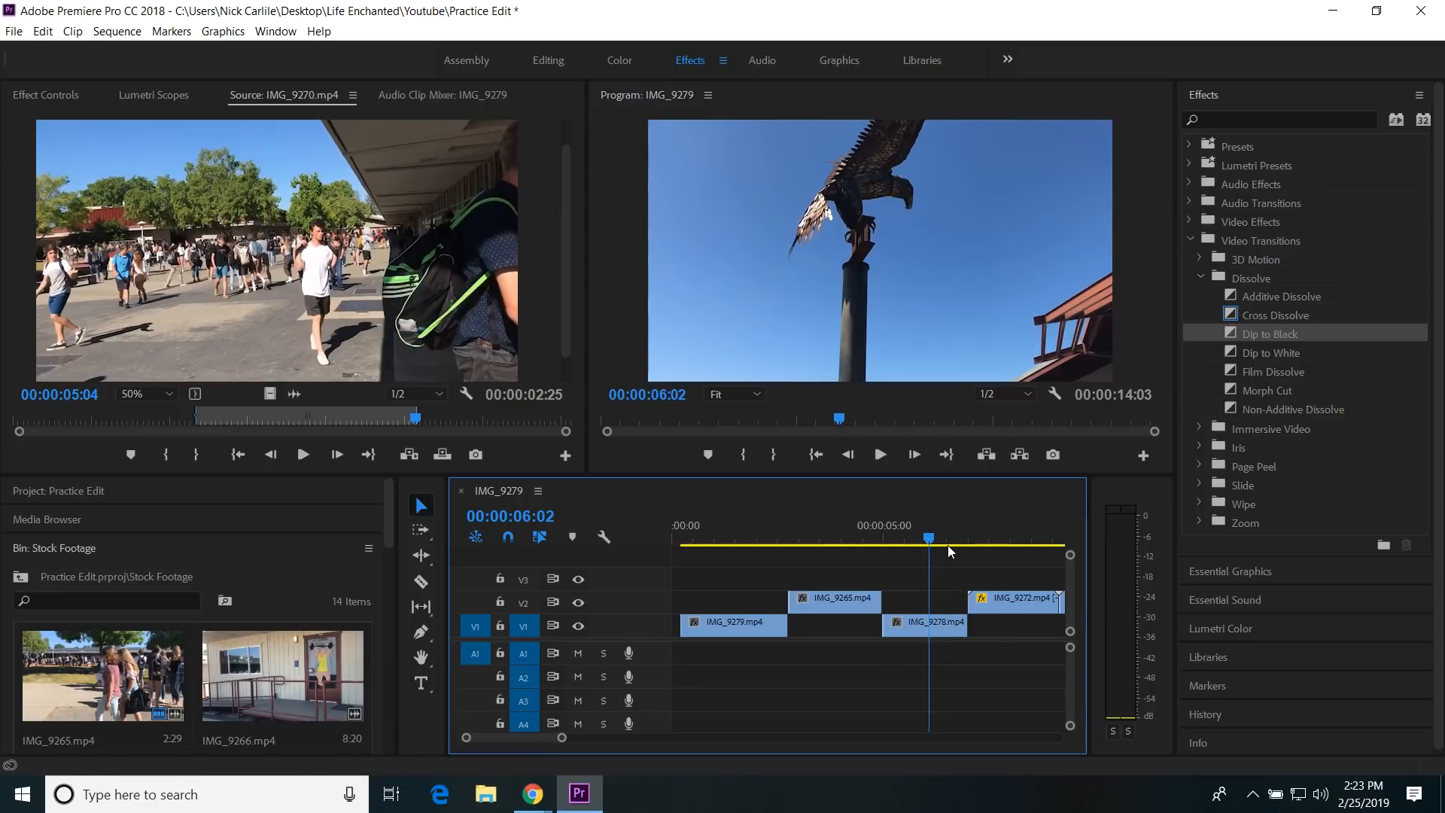
key(space)
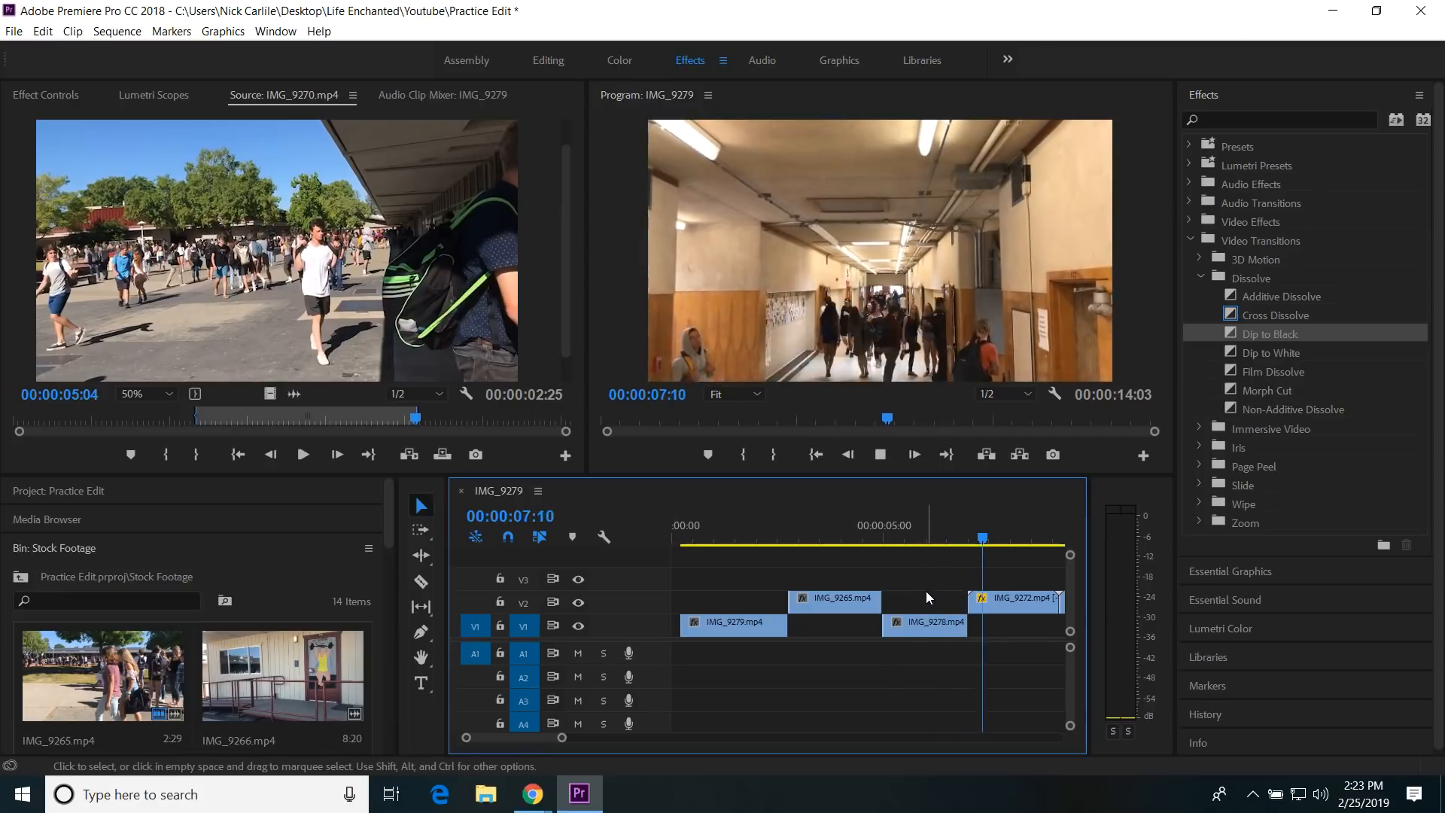
key(space)
Step: Apply a Dip to Black transition to the end of IMG_9278 on V1 and play the clip through it
drag(1264, 334, 962, 627)
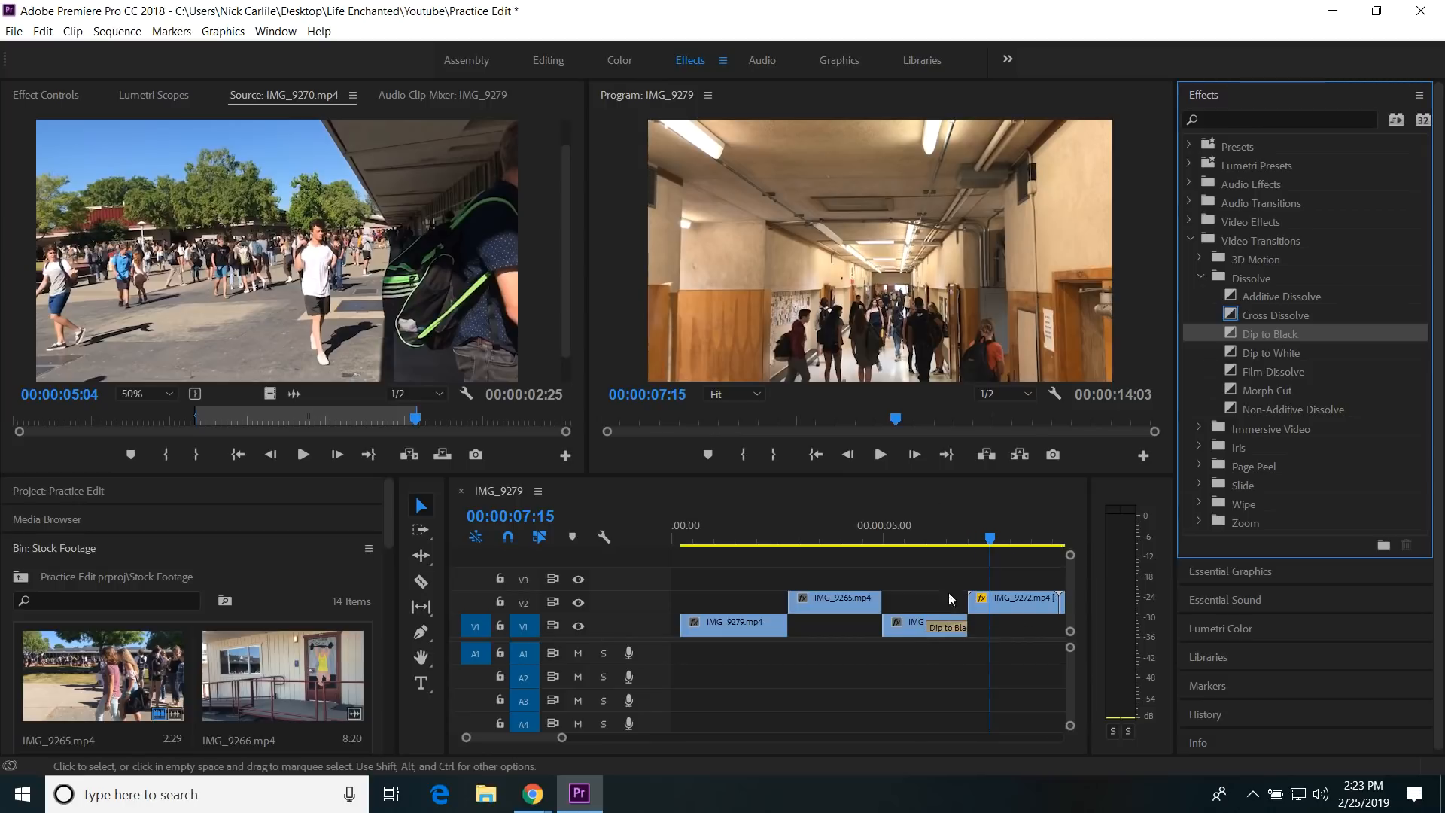
drag(992, 545, 906, 545)
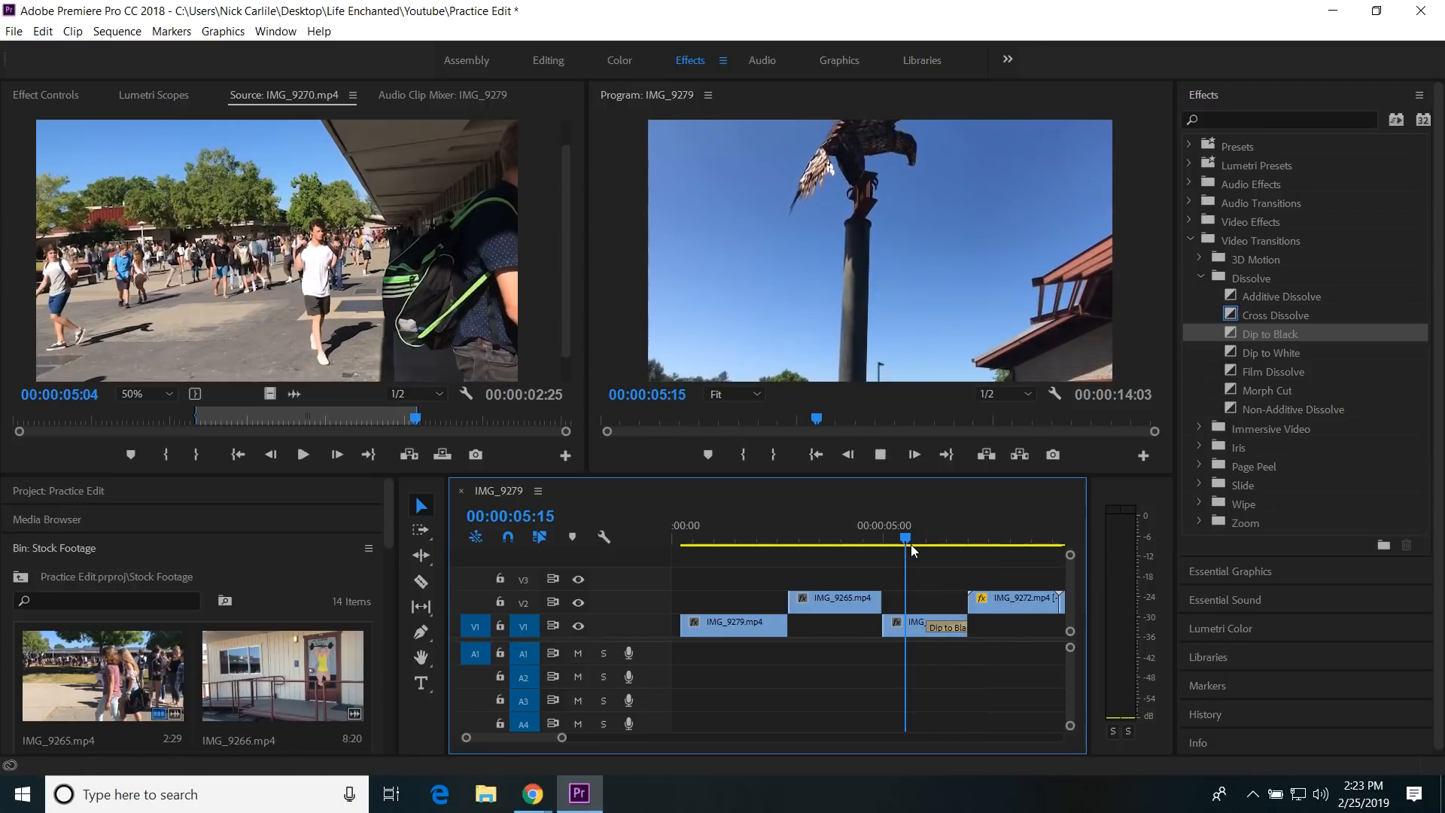
key(space)
key(space)
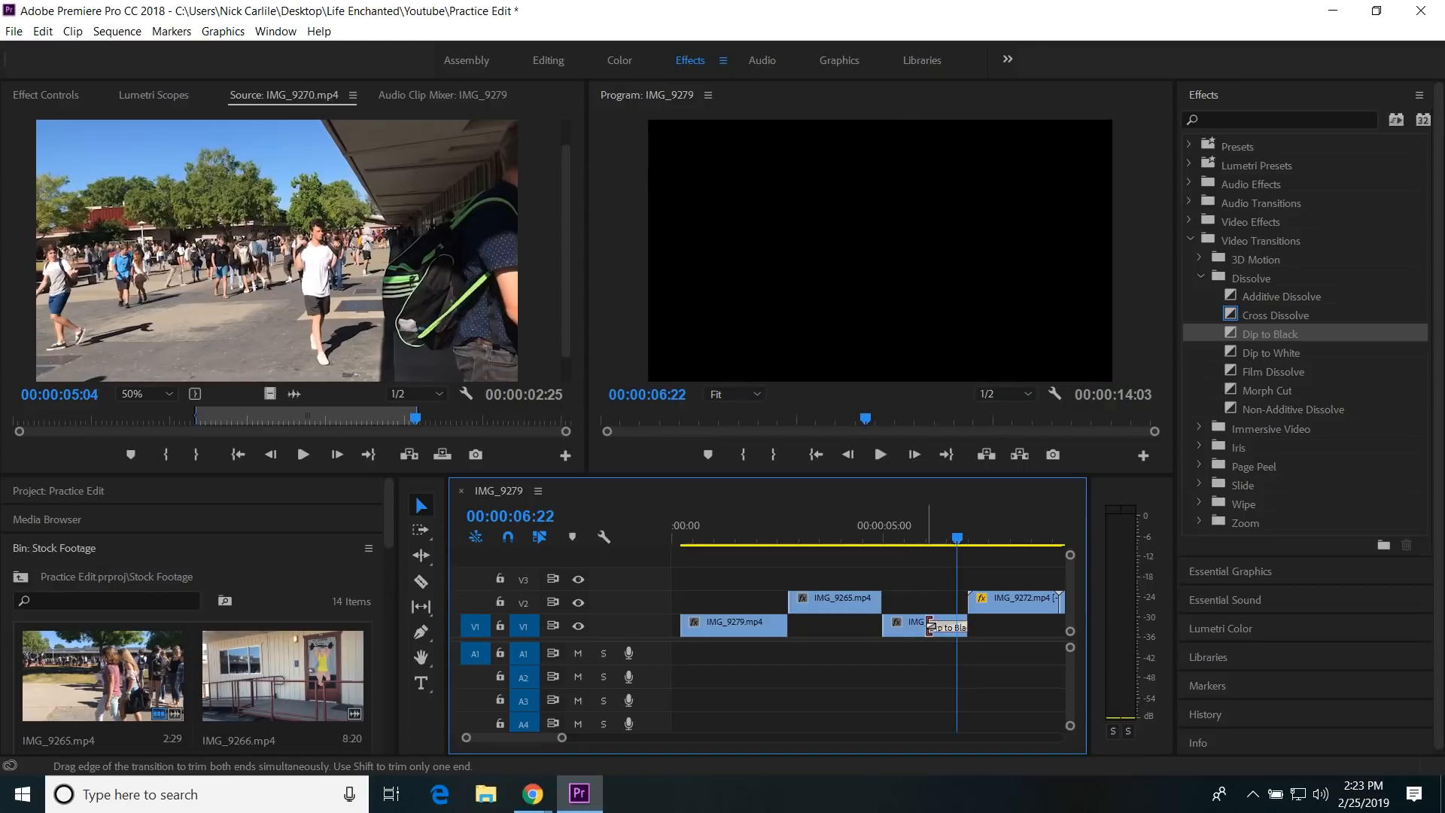
Step: Lengthen the Dip to Black transition to cover nearly all of IMG_9278 and play through it
drag(930, 626, 900, 627)
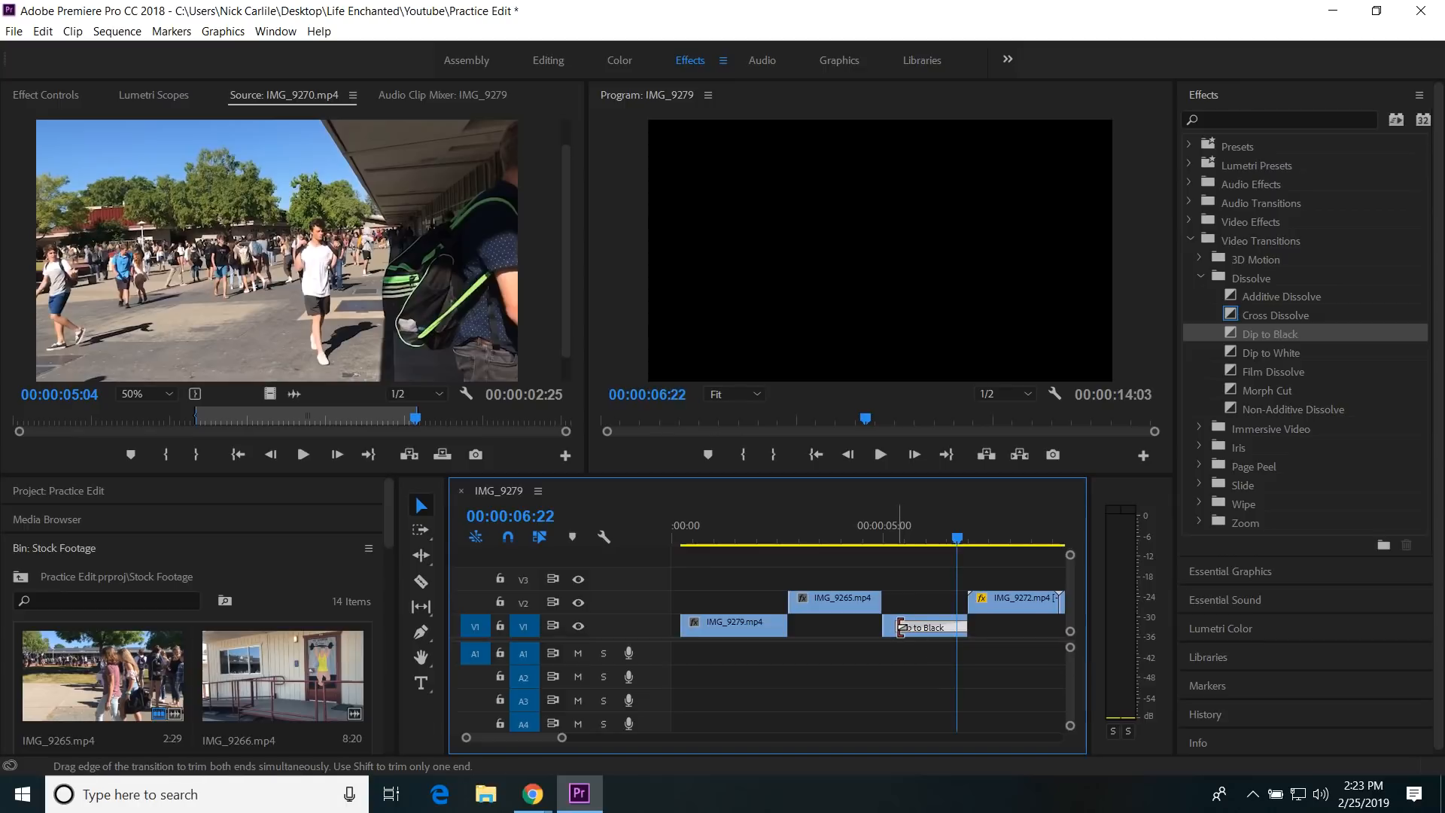
drag(957, 539, 879, 553)
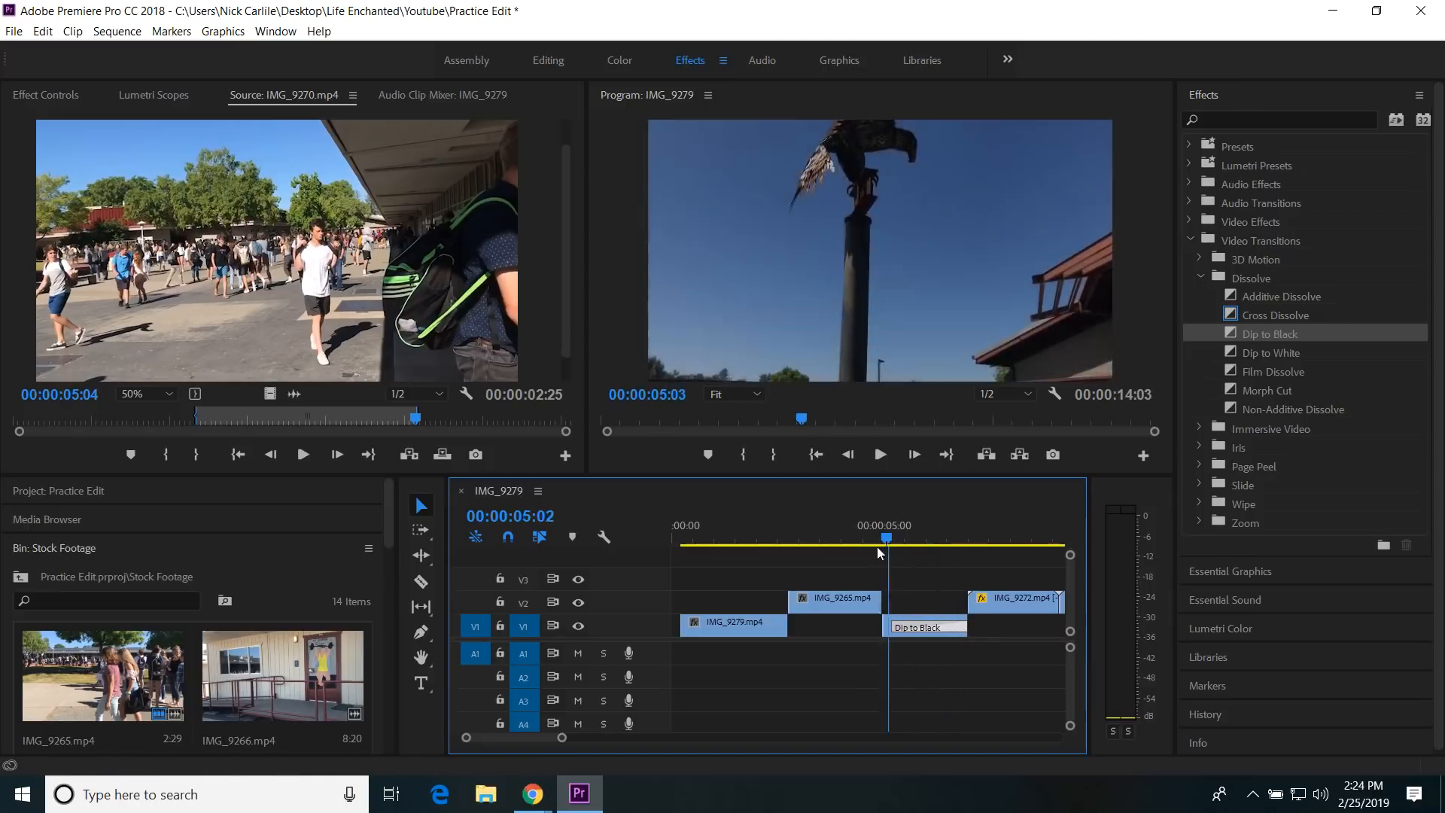
click(857, 553)
key(space)
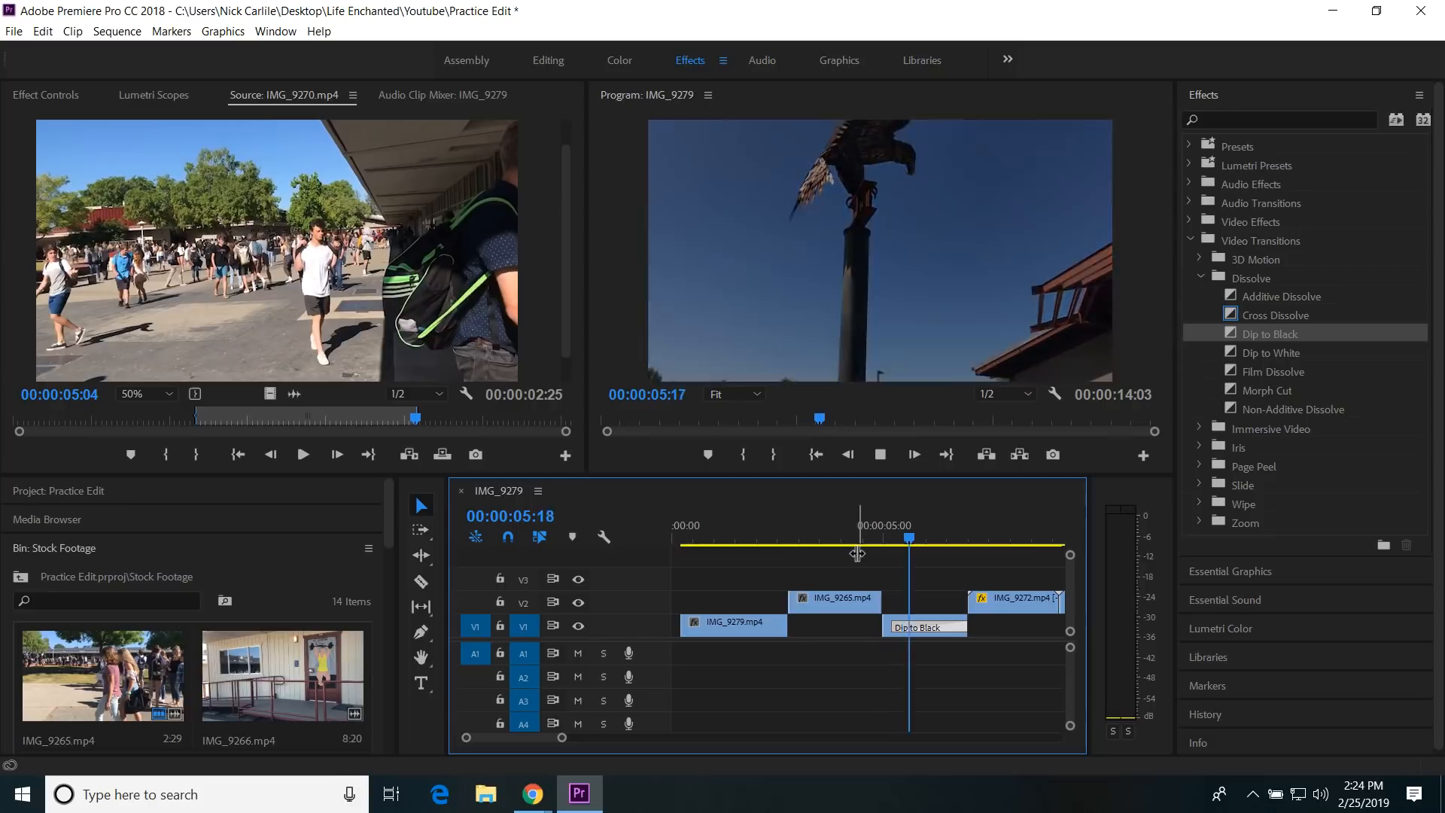
key(space)
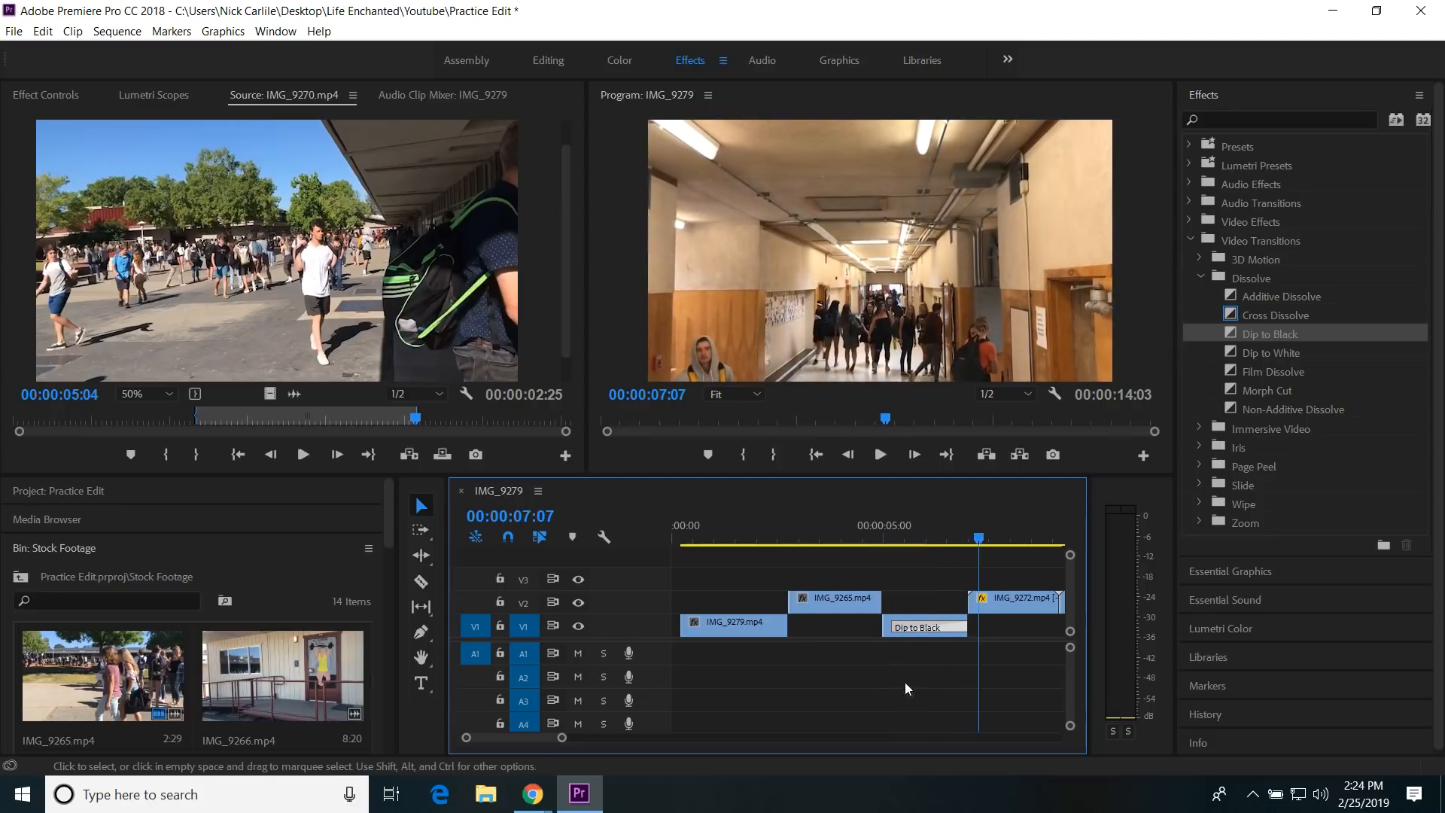
Step: Shorten the Dip to Black transition to the last few frames of IMG_9278 and play from that clip into IMG_9272
drag(897, 627, 965, 632)
drag(978, 538, 898, 548)
key(space)
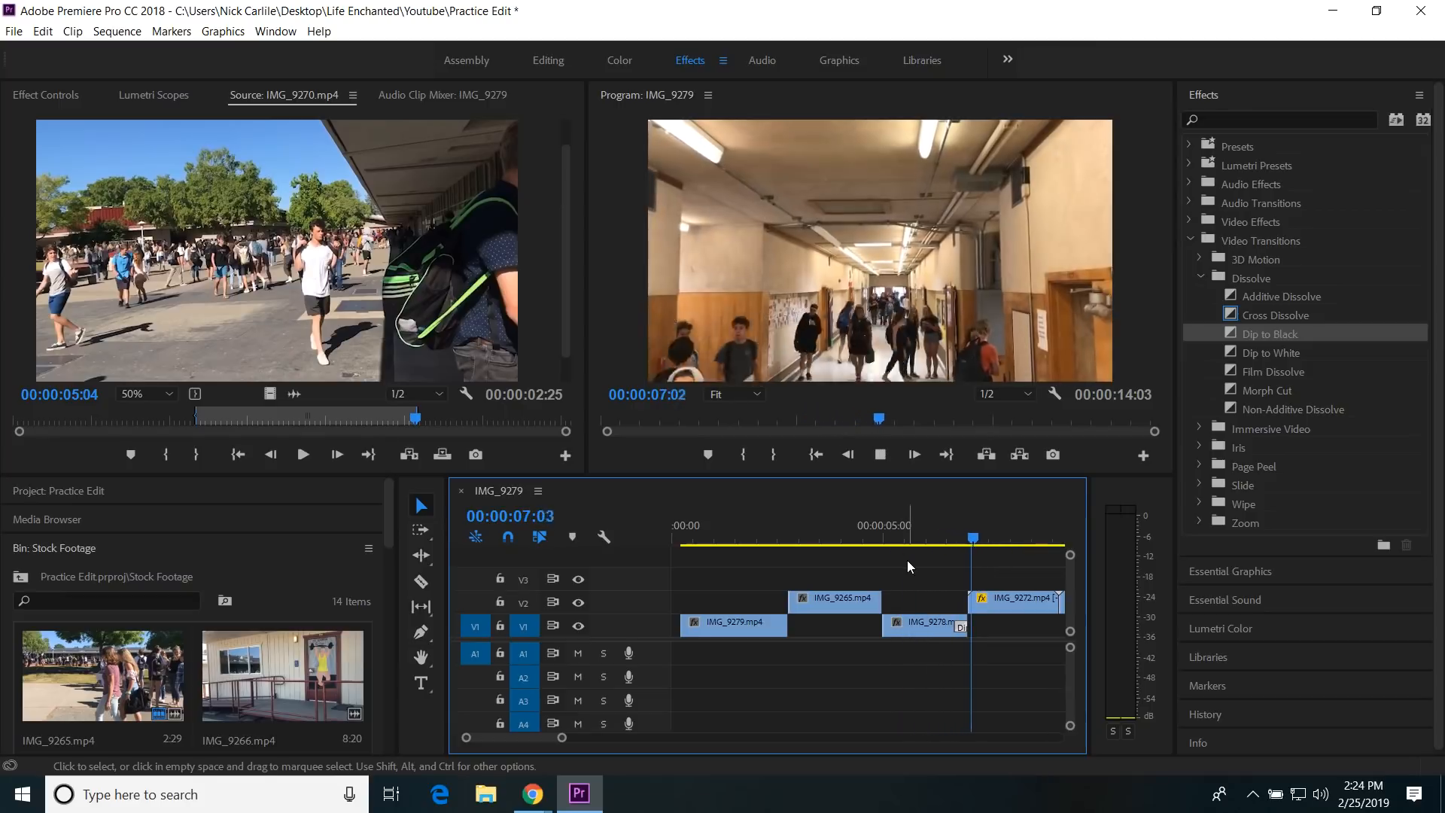
key(space)
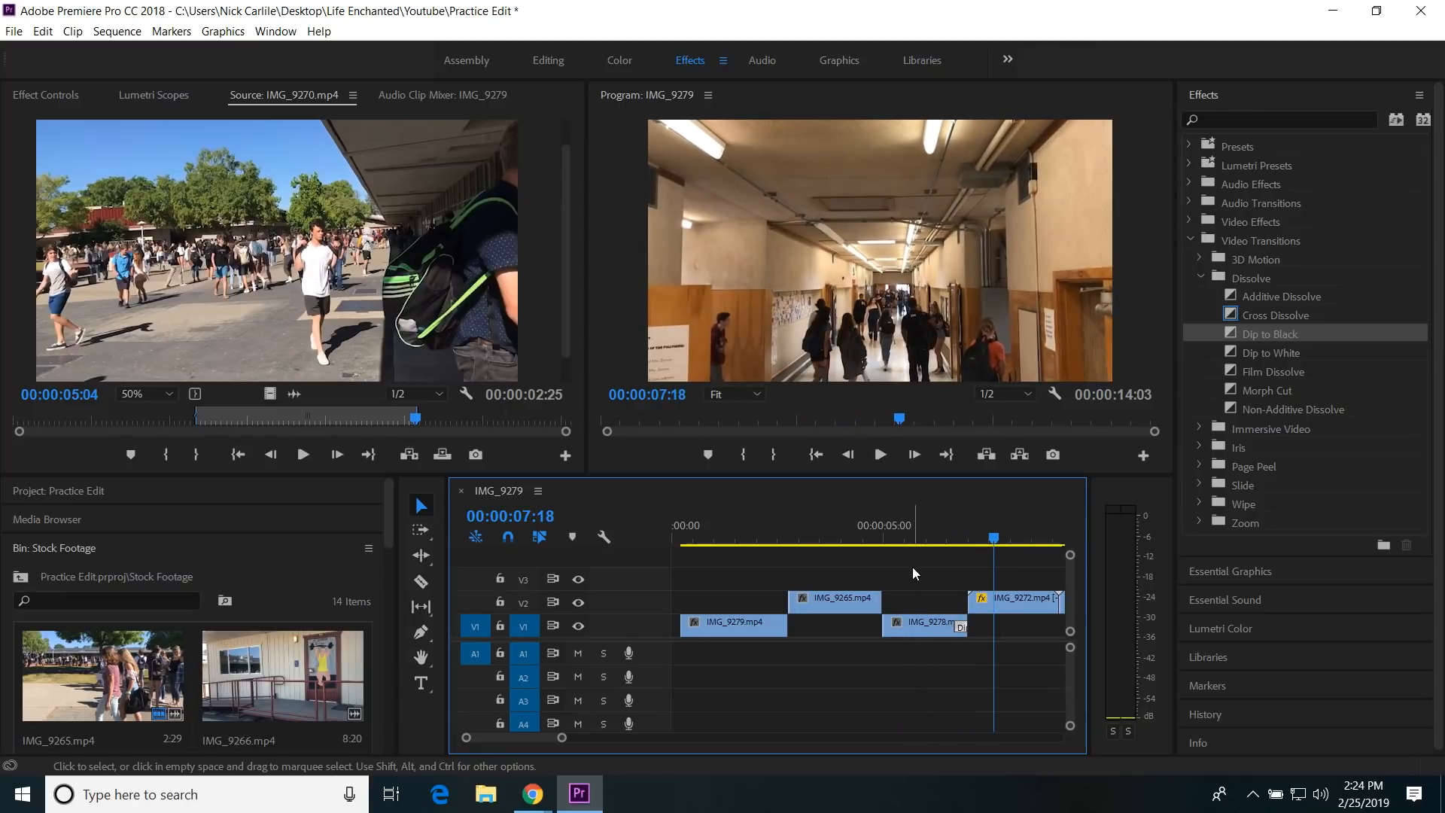
Step: Return the playhead to the start of the sequence, and view the timeline and the program monitor maximized one after the other
key(minus)
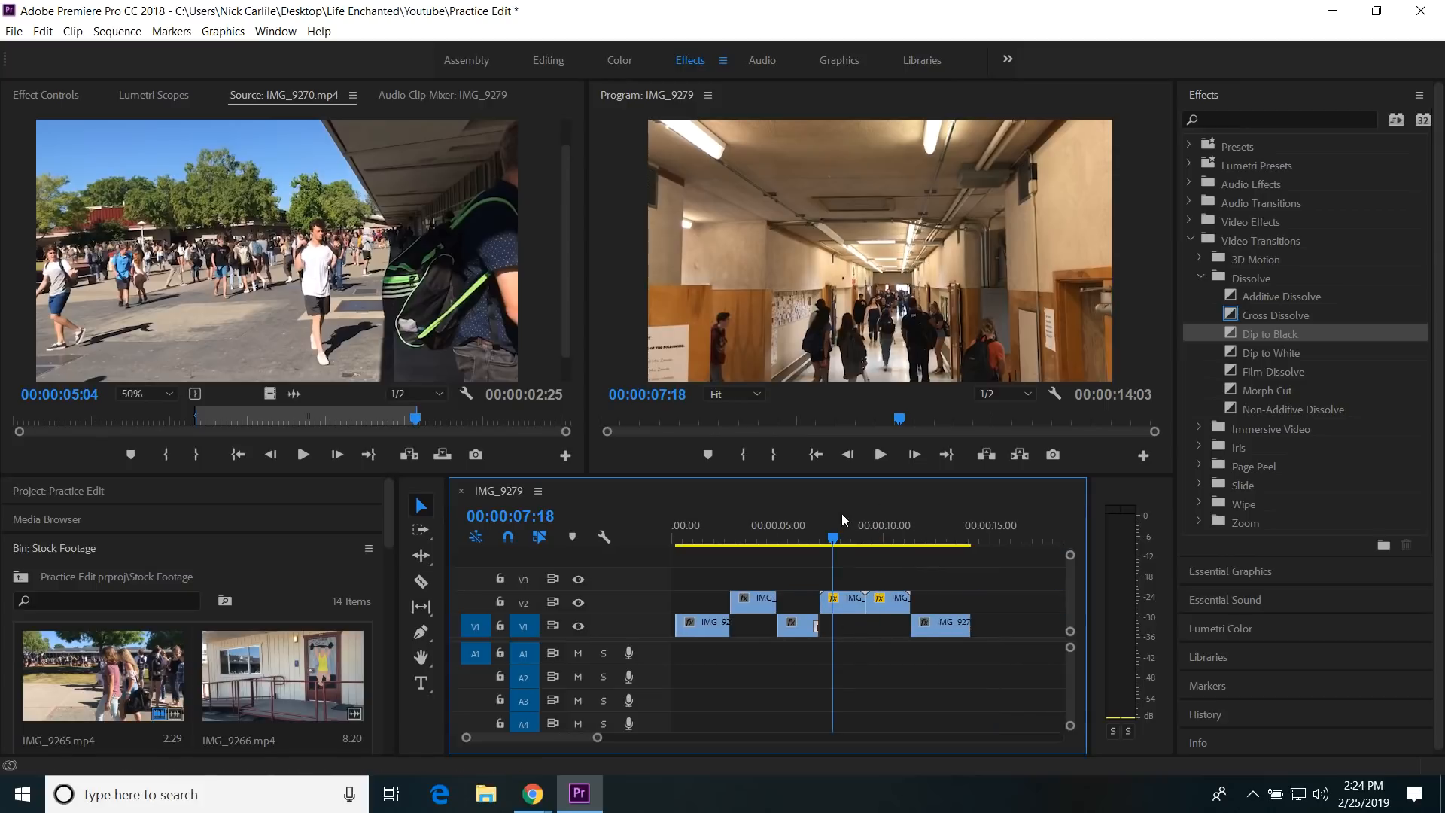
drag(837, 542, 671, 557)
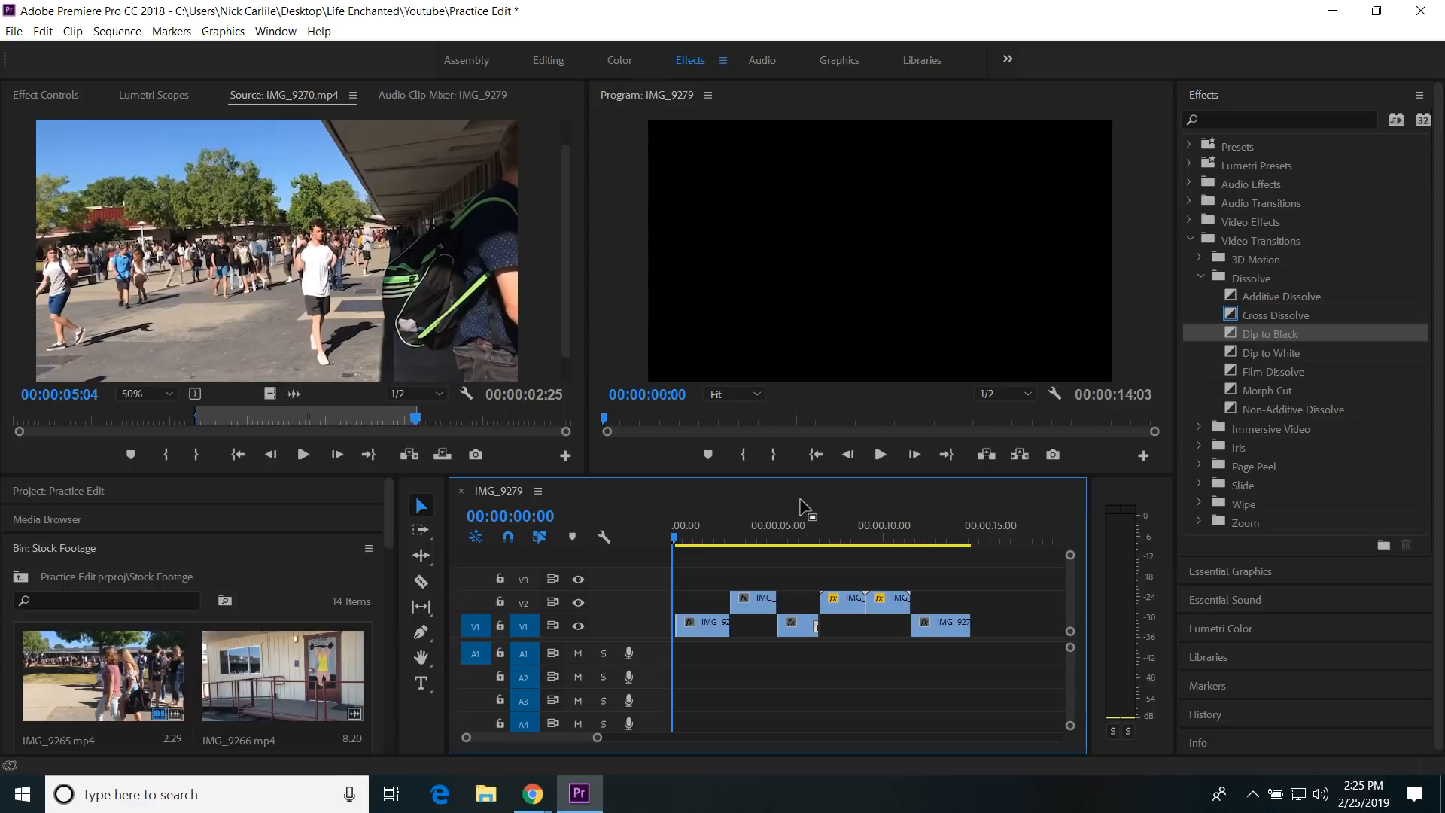
key(grave)
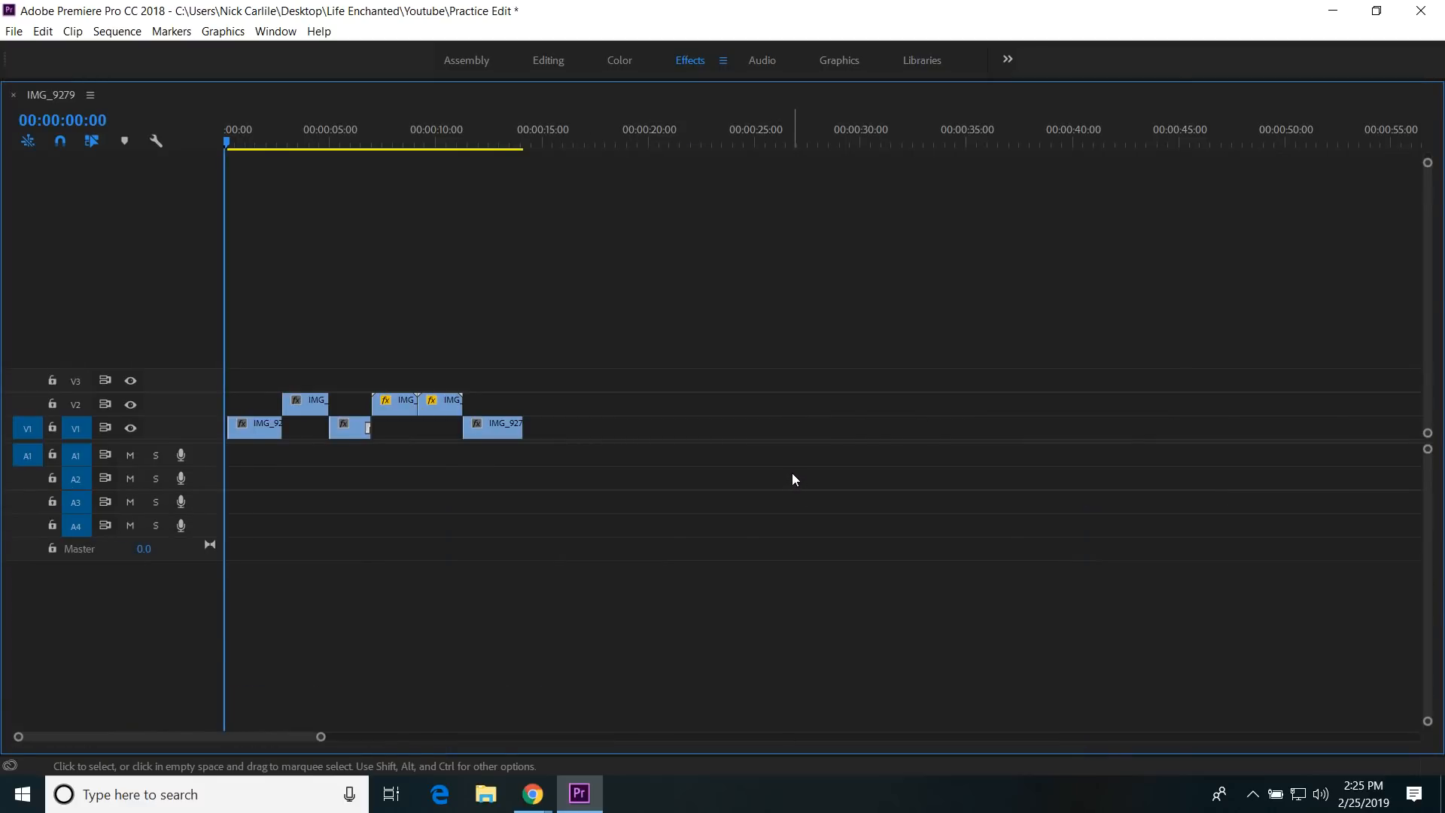
key(grave)
key(grave)
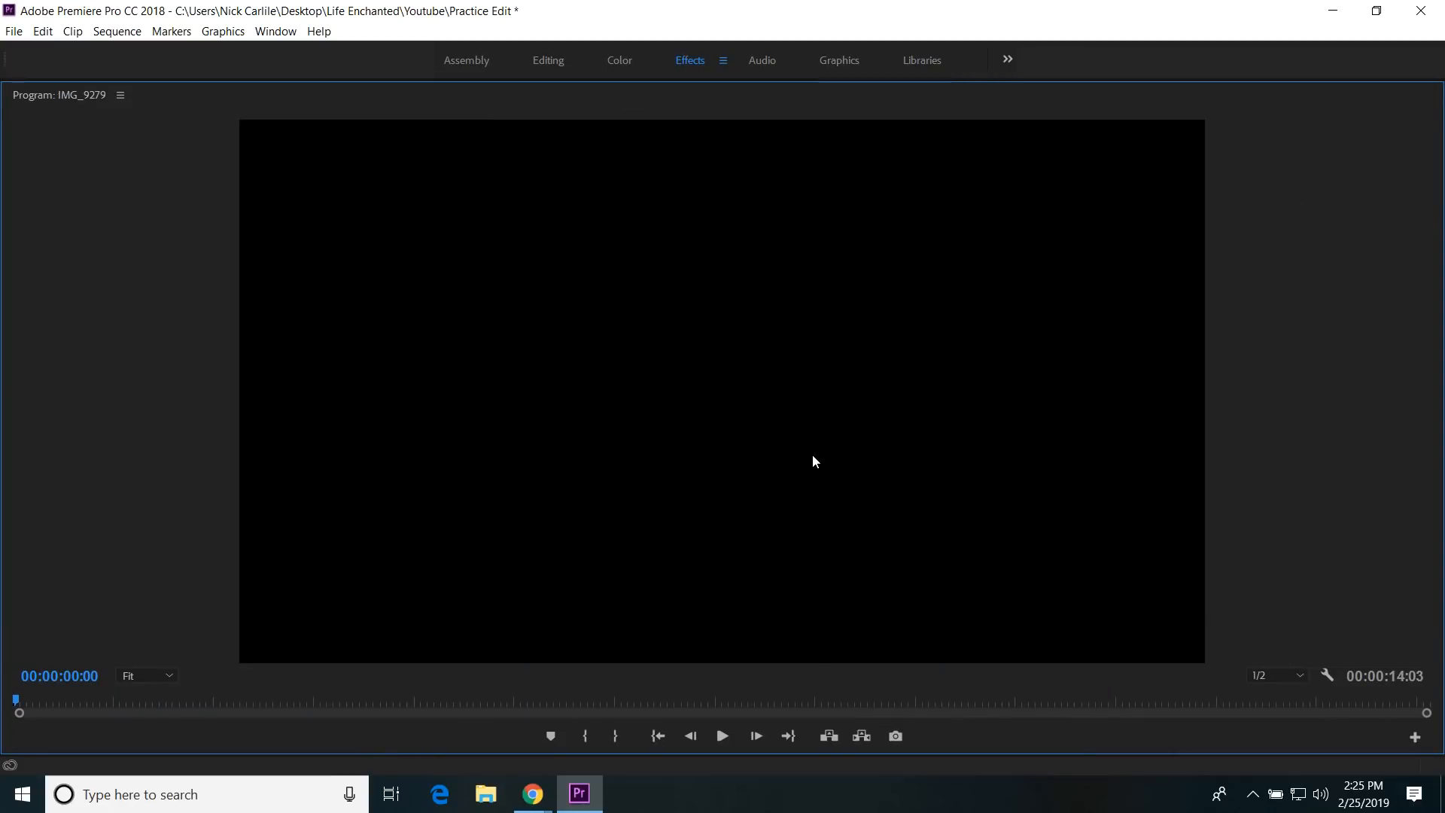
key(grave)
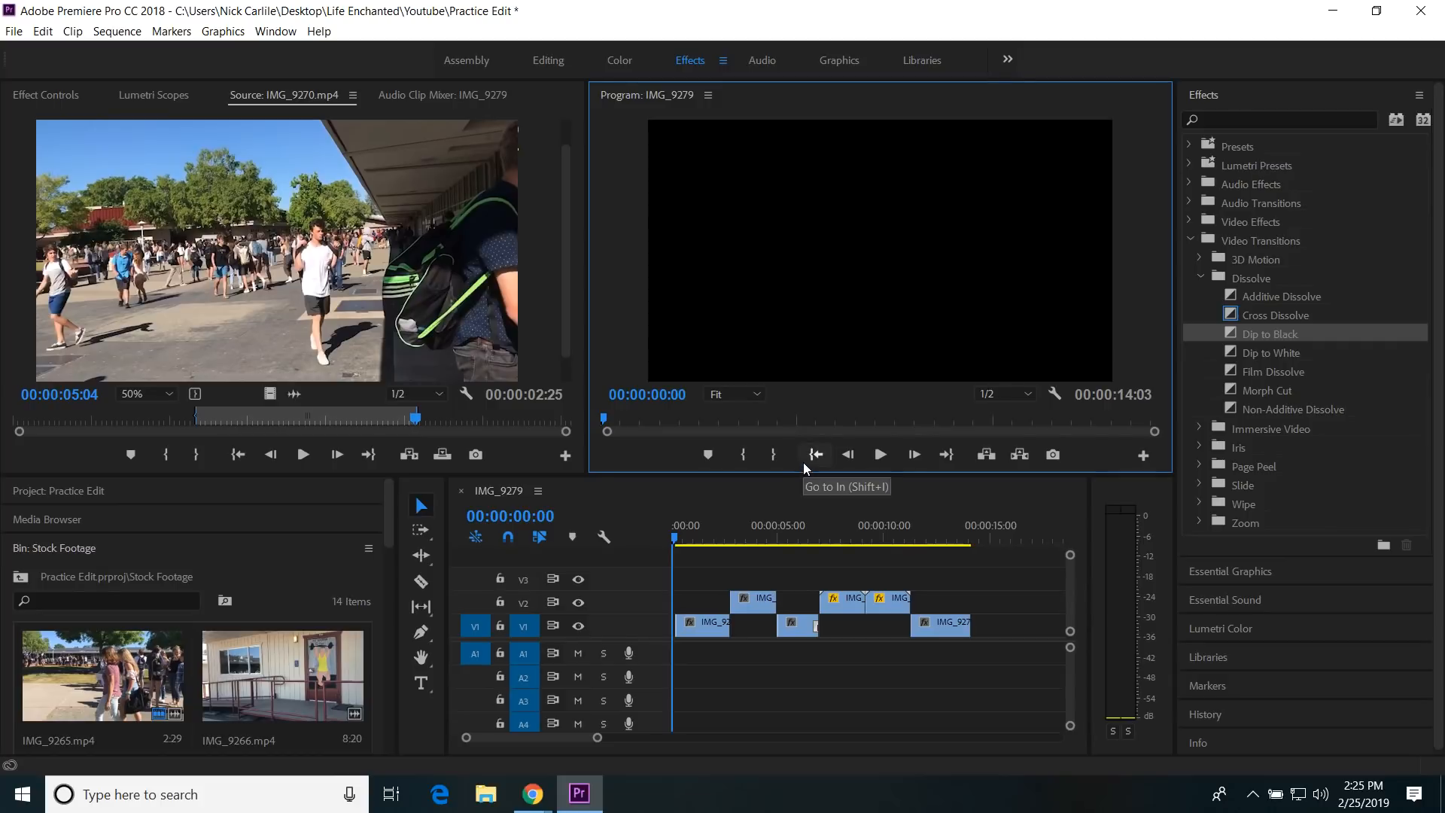